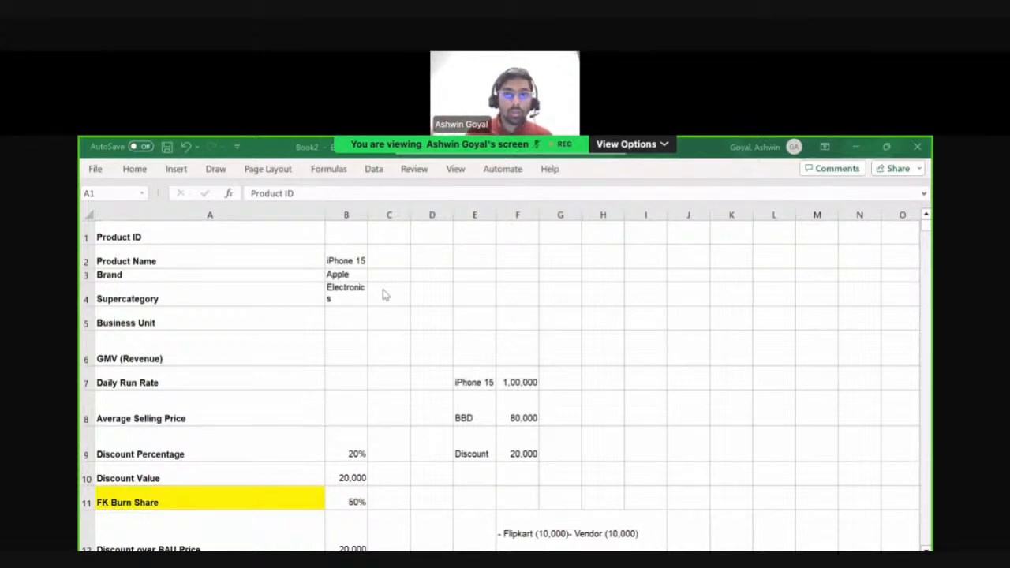
- Enter 1234 as the Product ID value in cell B1
left_click(262, 236)
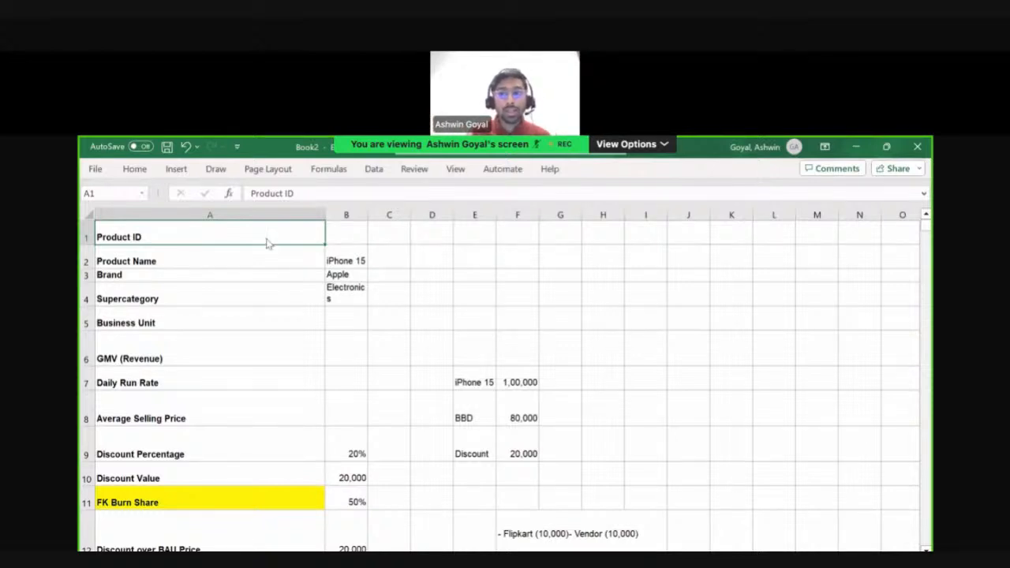
key("alt+Tab")
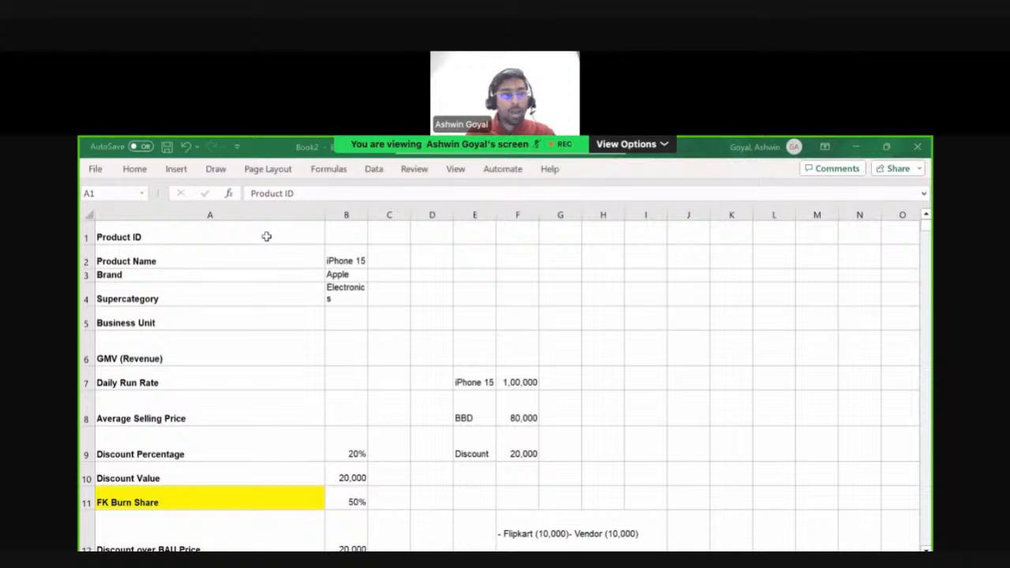
left_click(267, 237)
key("Right")
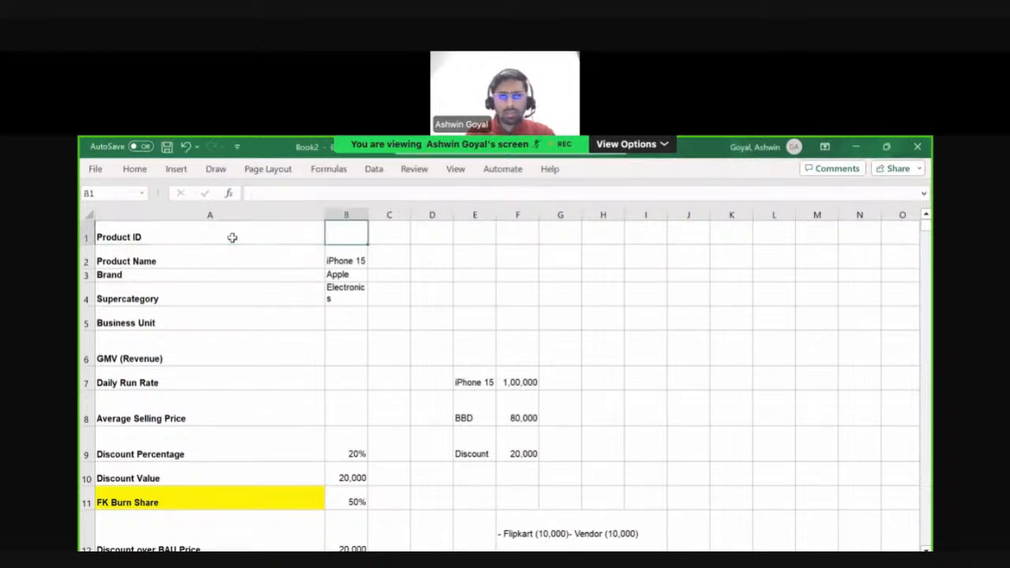
type("1234")
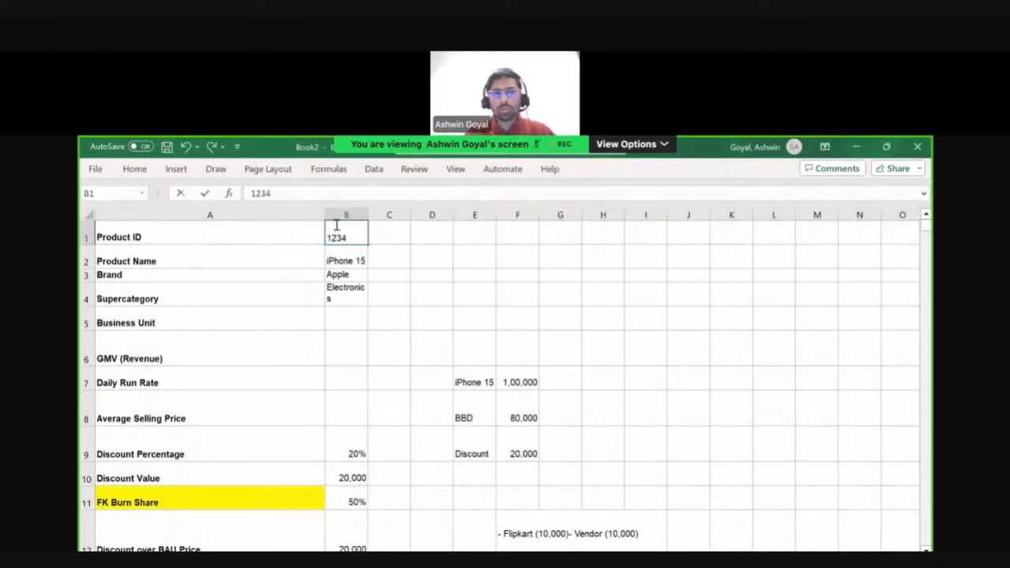
key("Return")
key("Up")
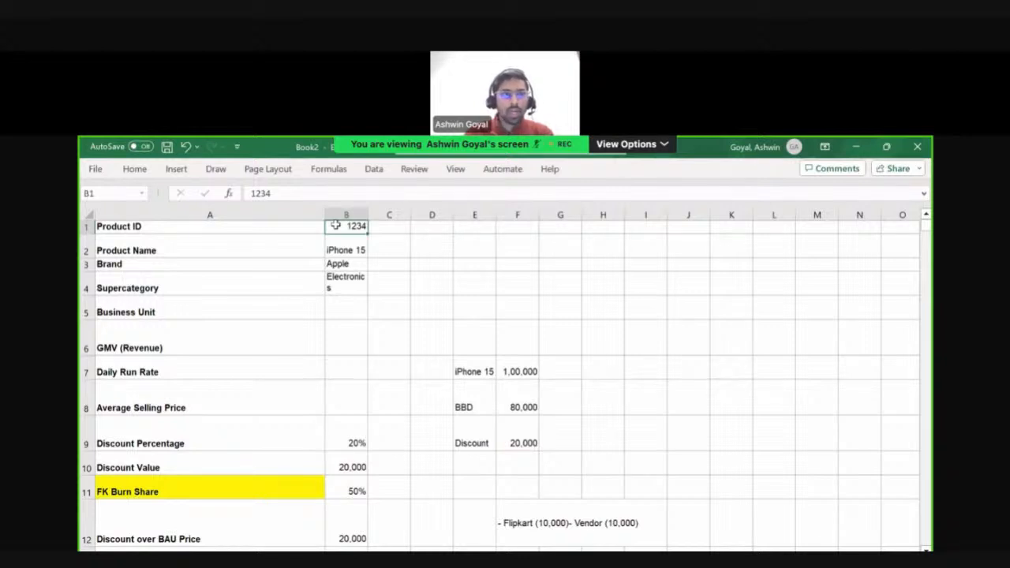
- Examine the Product ID, Product Name and Brand rows and their entries
key("Down")
key("Left")
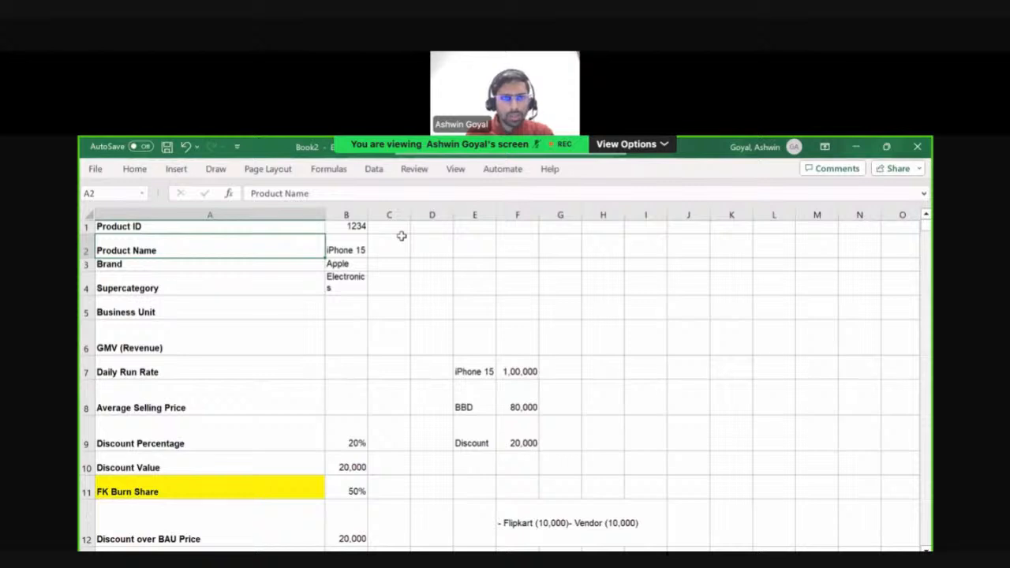
key("alt+Tab")
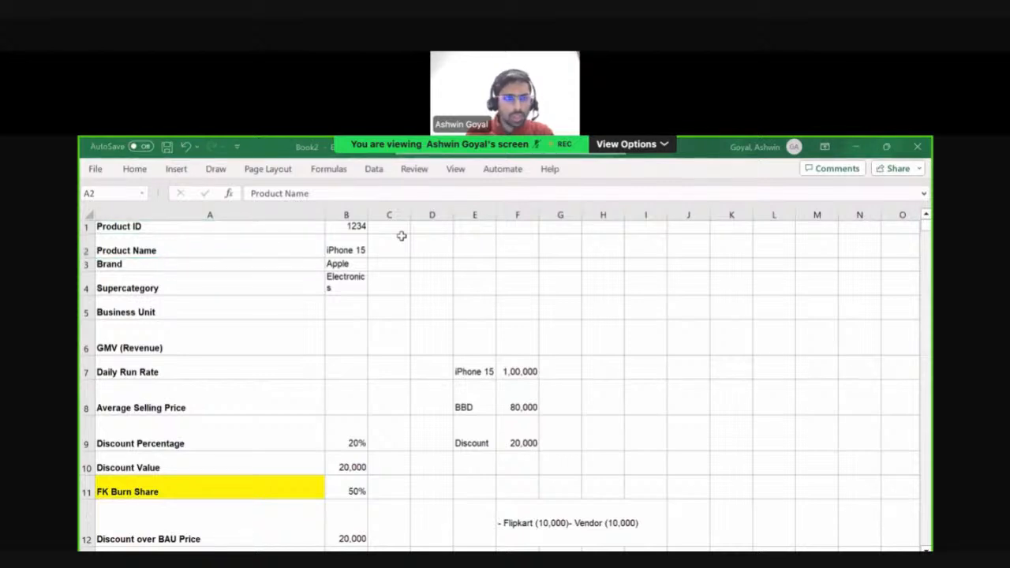
left_click(187, 266)
left_click(192, 250)
key("Right")
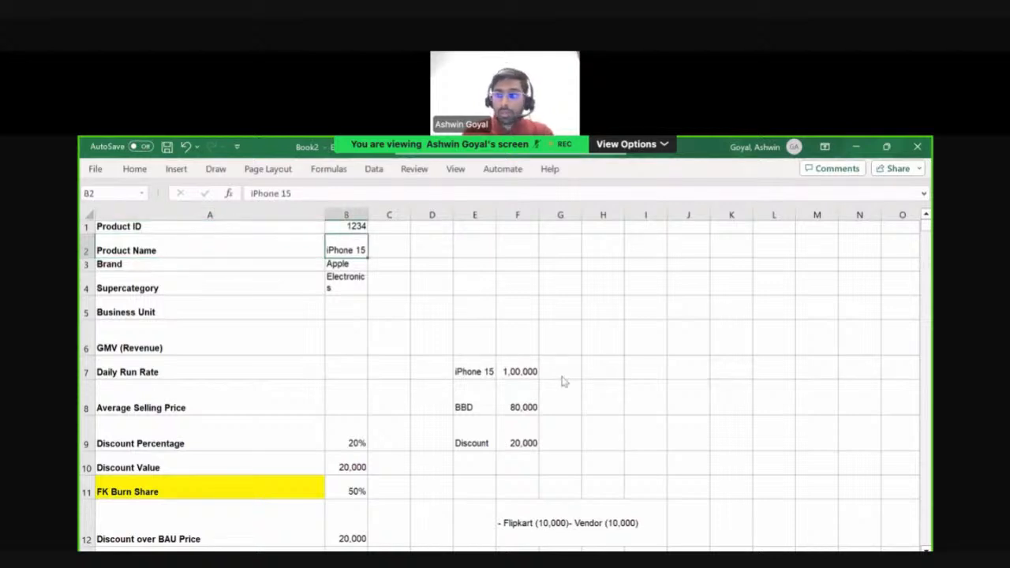
key("alt+Tab")
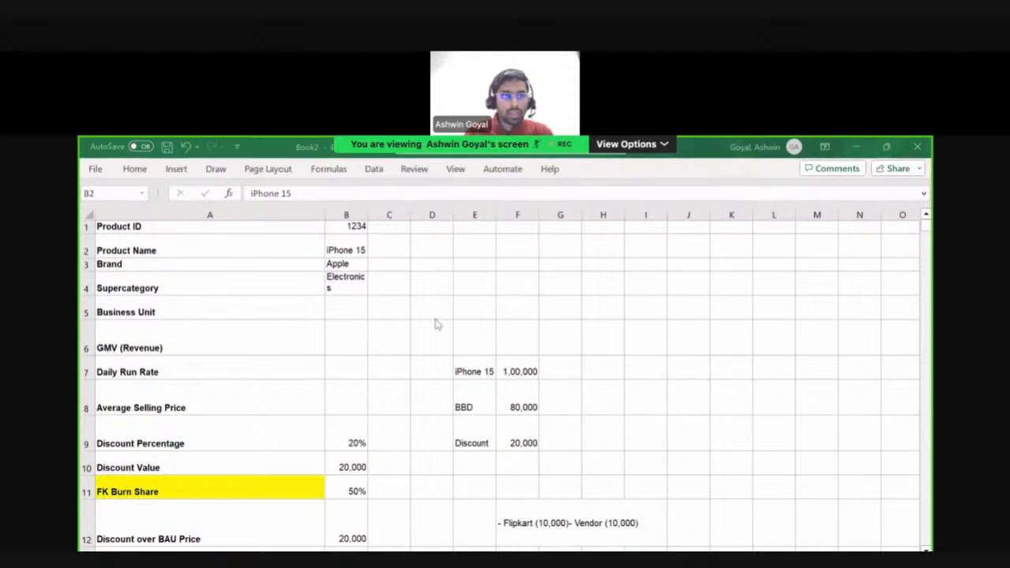
left_click(318, 224)
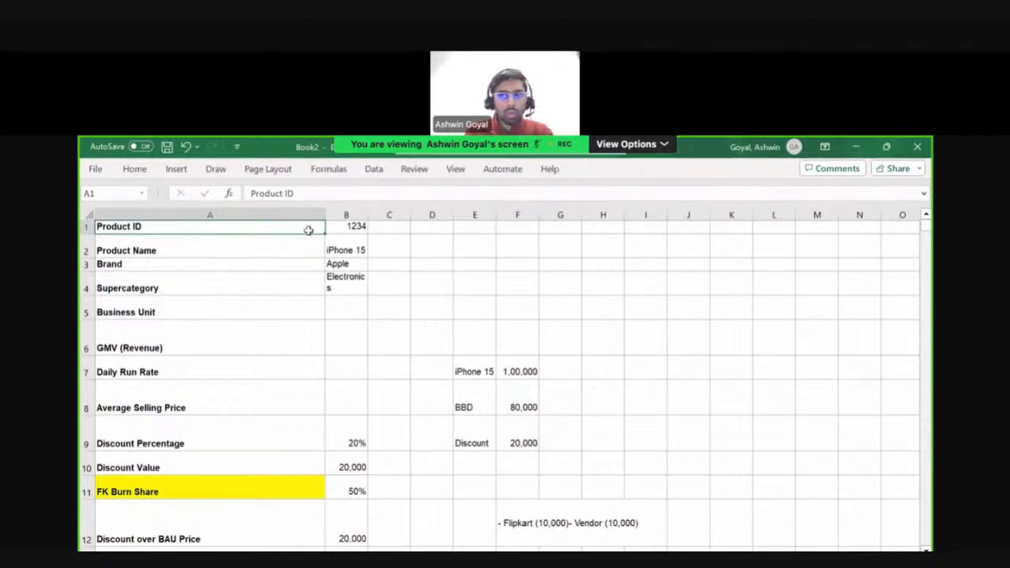
left_click(305, 239)
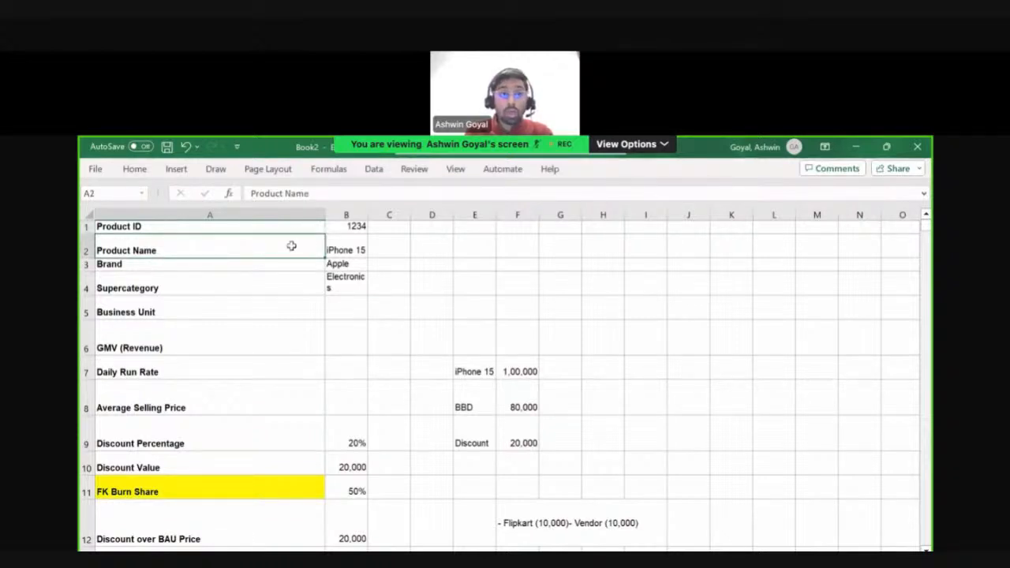
left_click(287, 262)
left_click(327, 251)
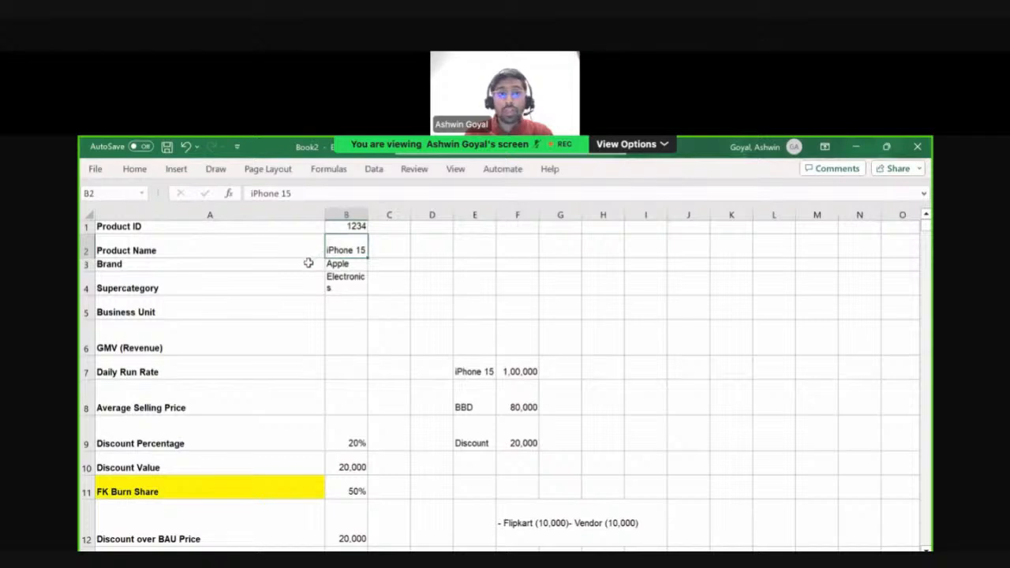
left_click(309, 263)
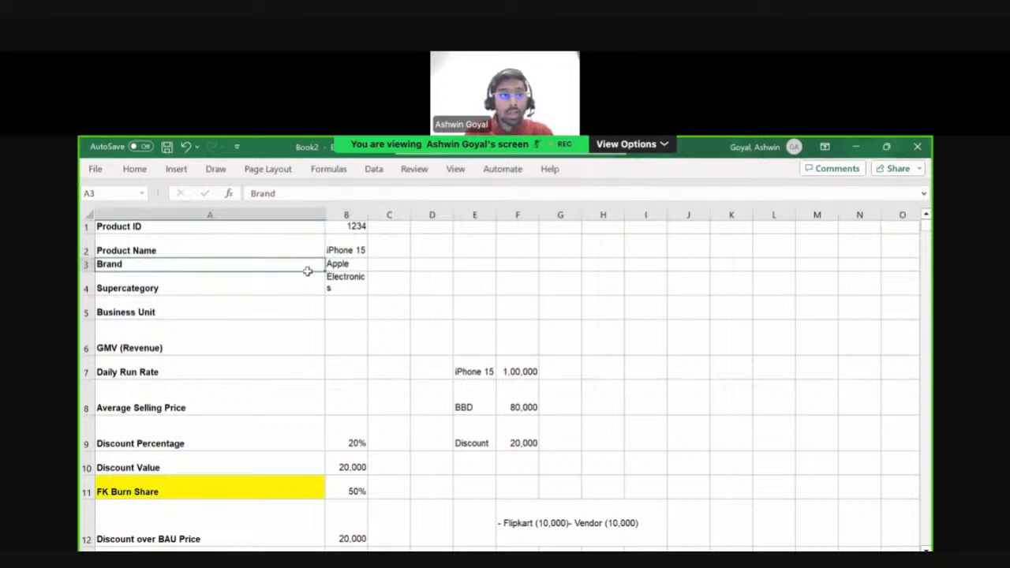
- Widen column B so the Supercategory entry fits on one line
left_click(303, 281)
left_click_drag(367, 216, 402, 217)
left_click(377, 290)
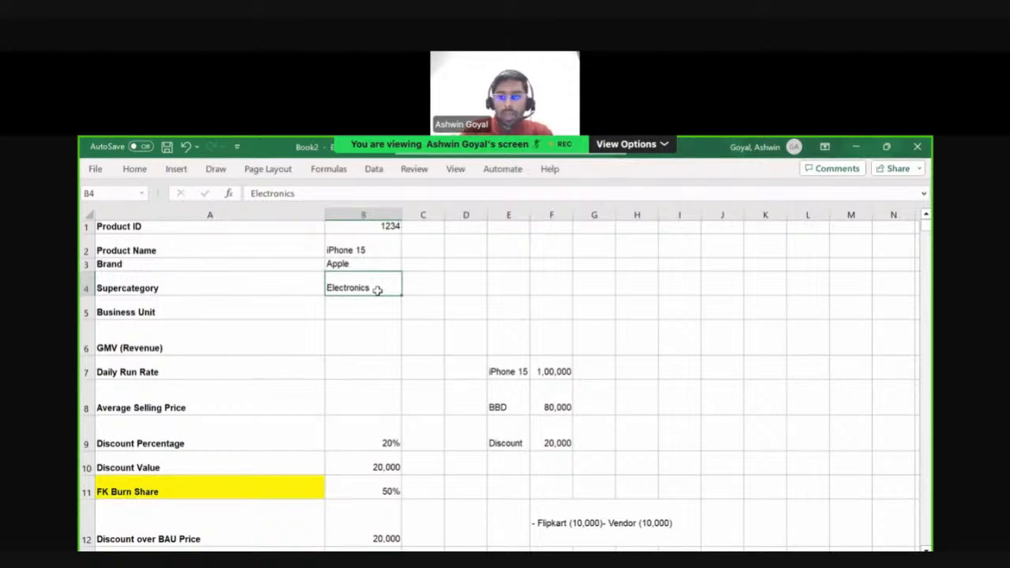
- Try Grocery and Minutes as example values for the Business Unit in cell B5, clearing each one
key("Return")
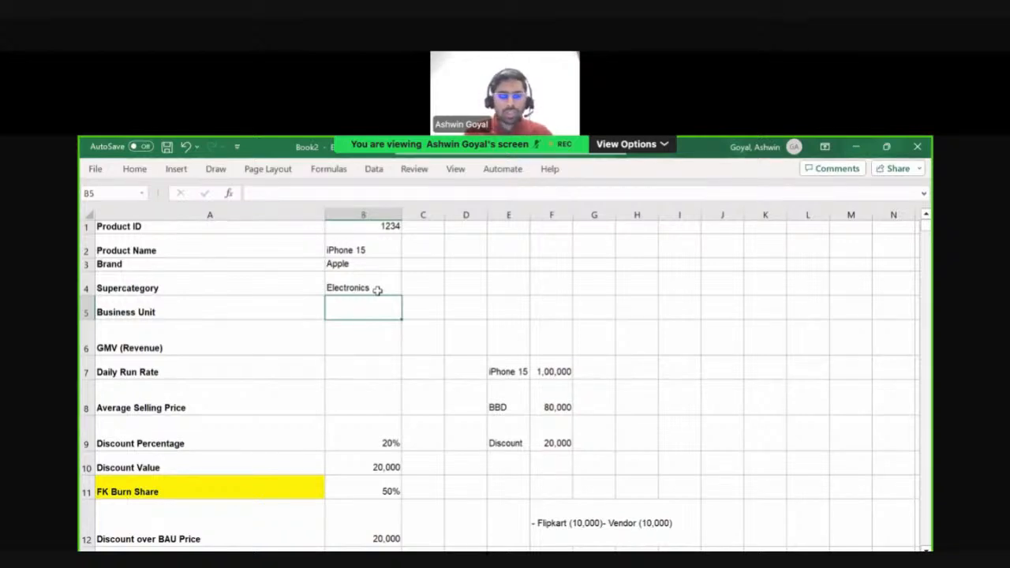
type("Grocer")
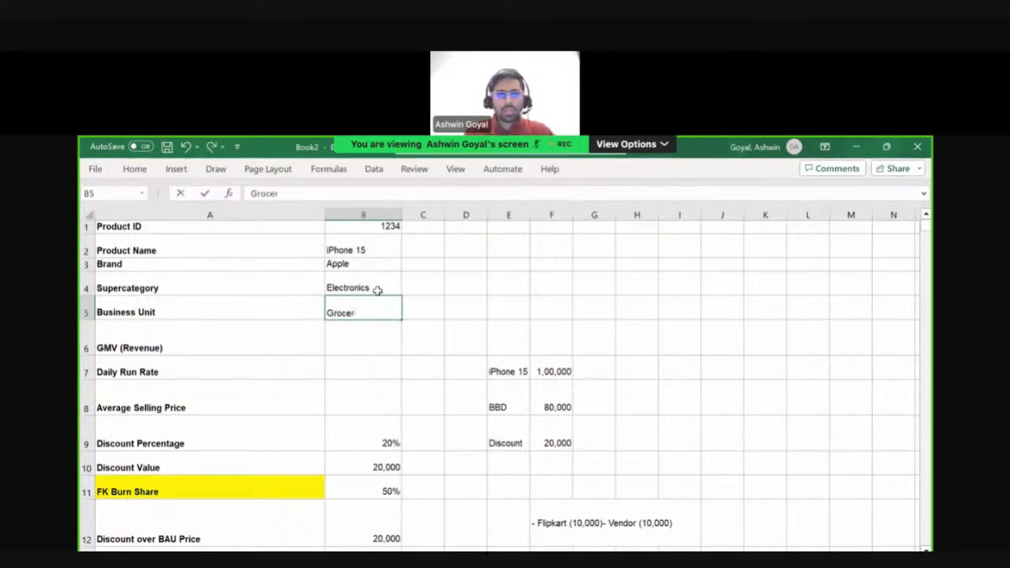
type("y")
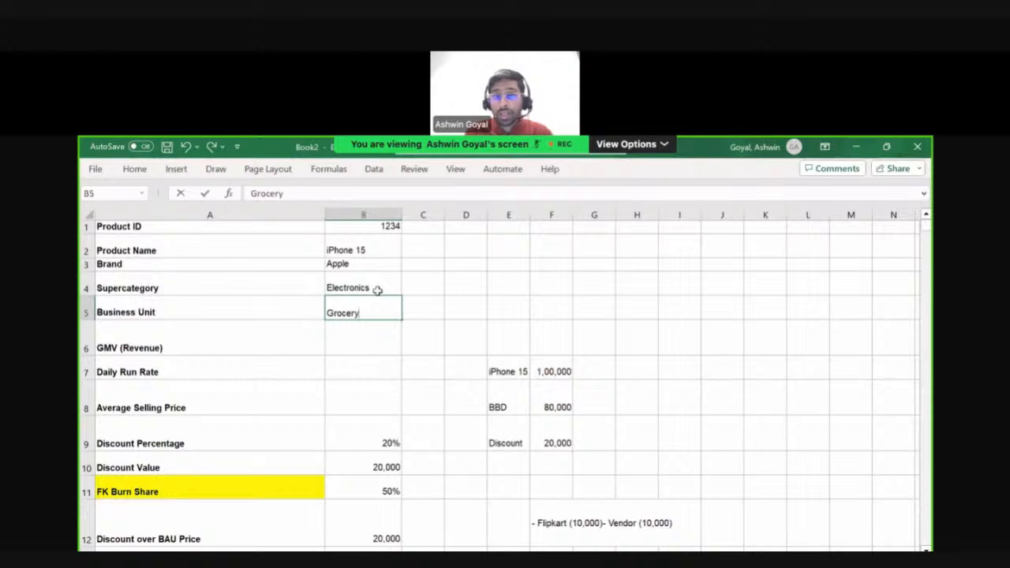
key("BackSpace")
key("BackSpace")
key("BackSpace")
key("BackSpace")
key("BackSpace")
key("BackSpace")
key("BackSpace")
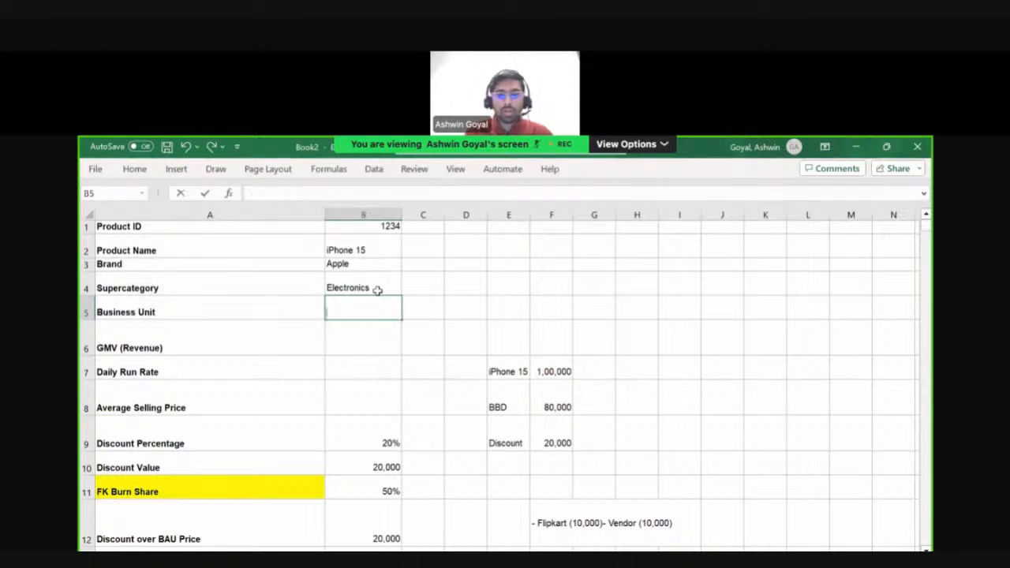
type("Minu")
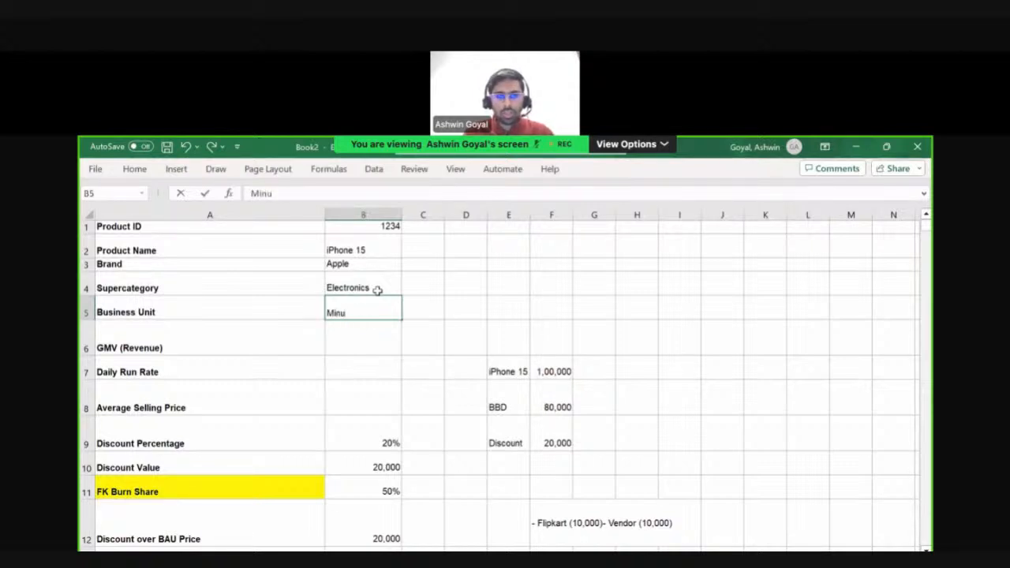
type("tes")
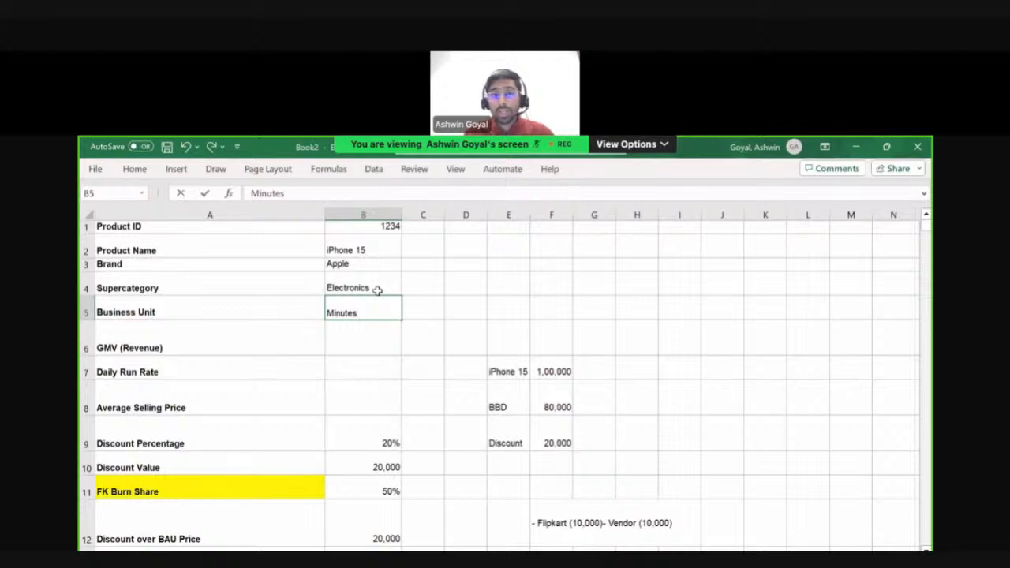
key("shift+Home")
key("BackSpace")
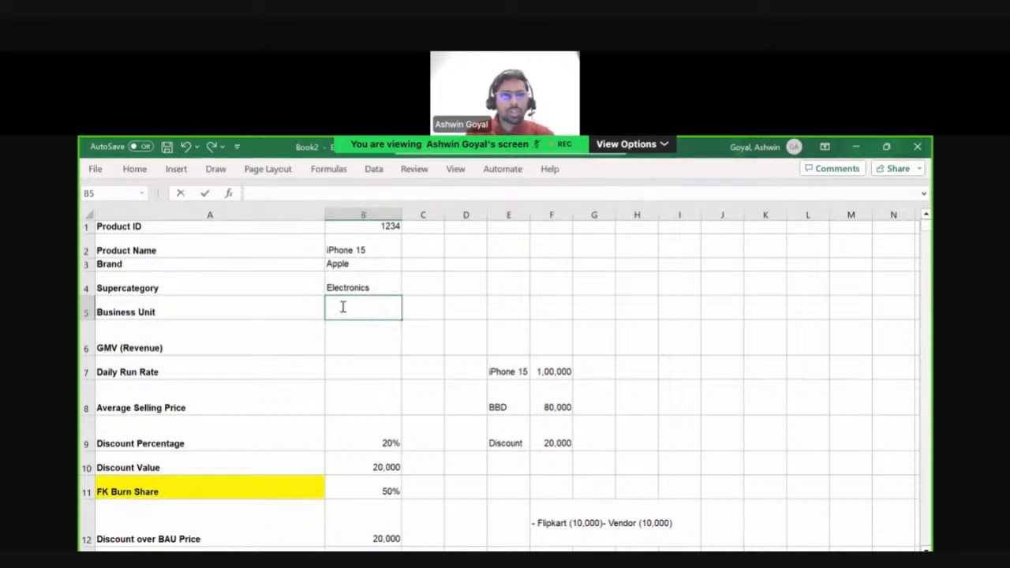
left_click(300, 323)
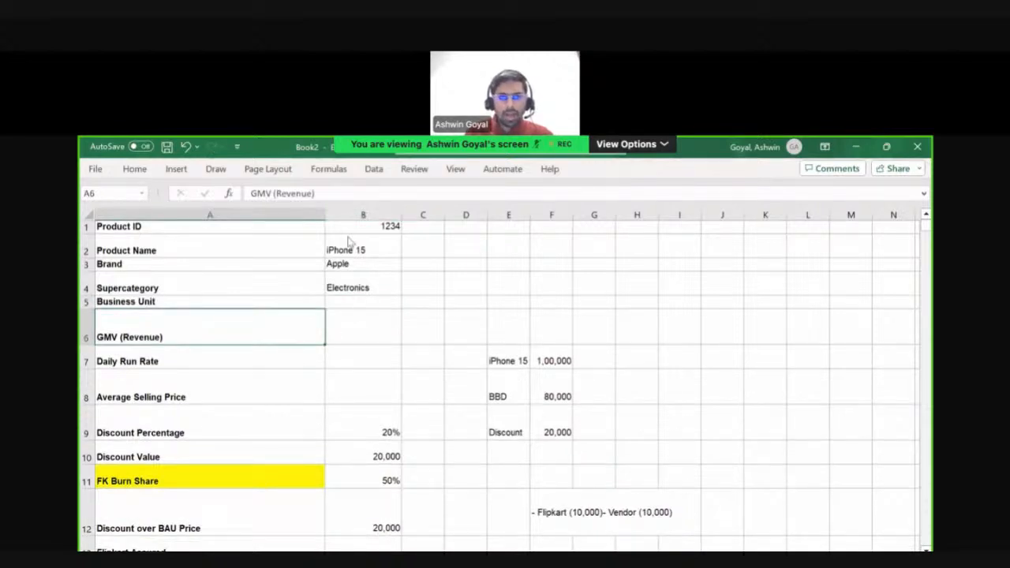
left_click(496, 367)
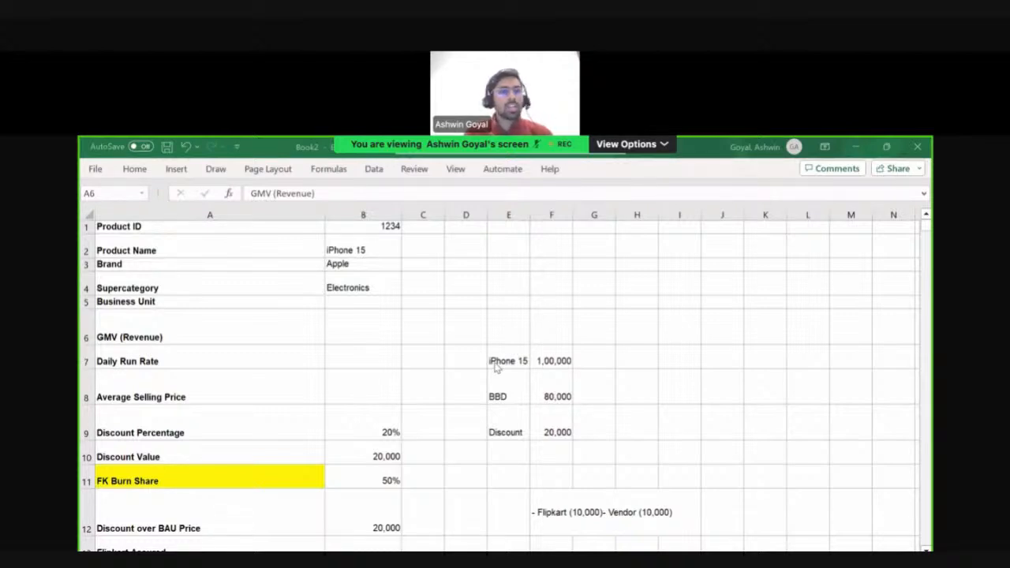
left_click(298, 288)
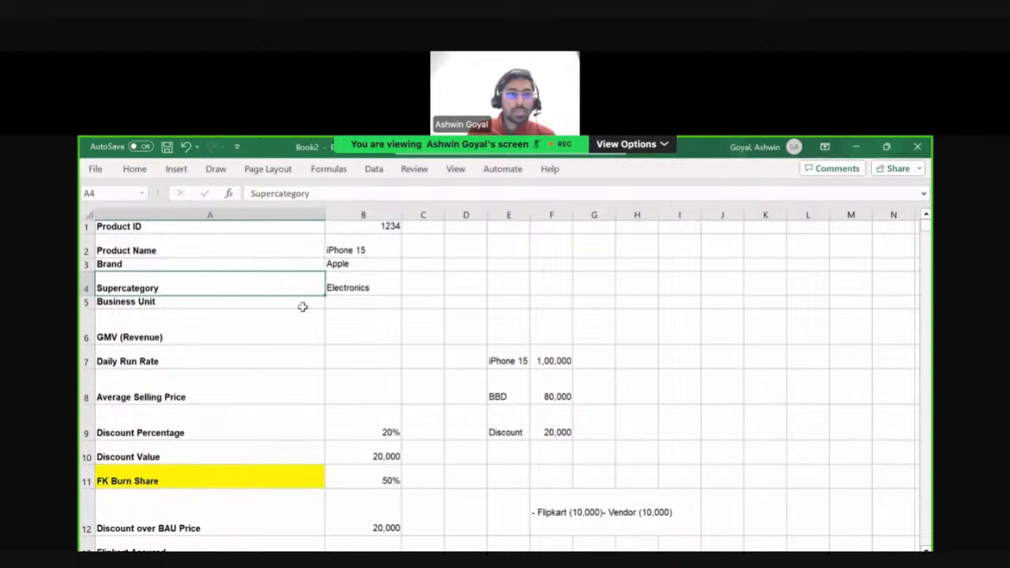
left_click(302, 306)
left_click(366, 307)
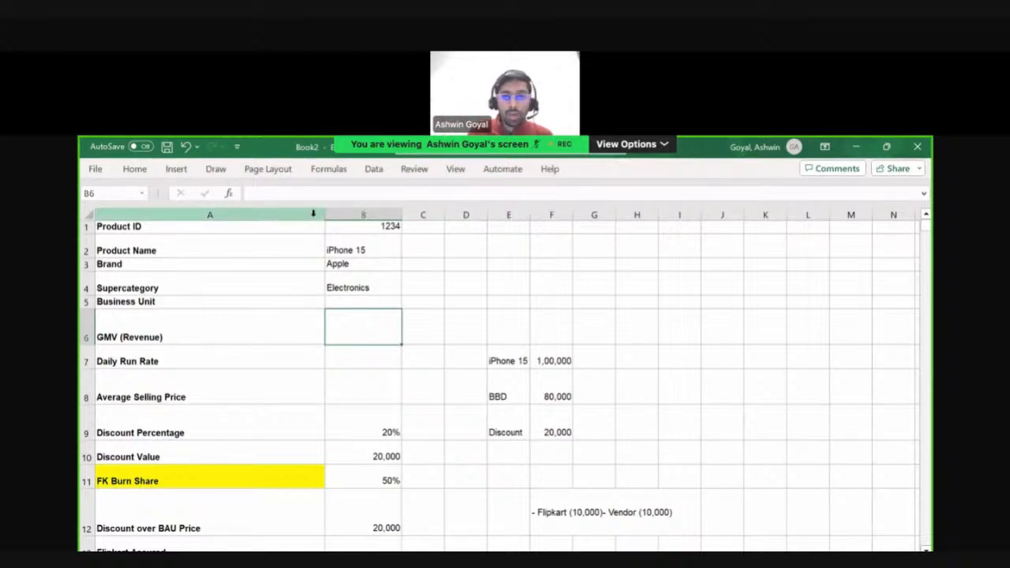
key("alt+Tab")
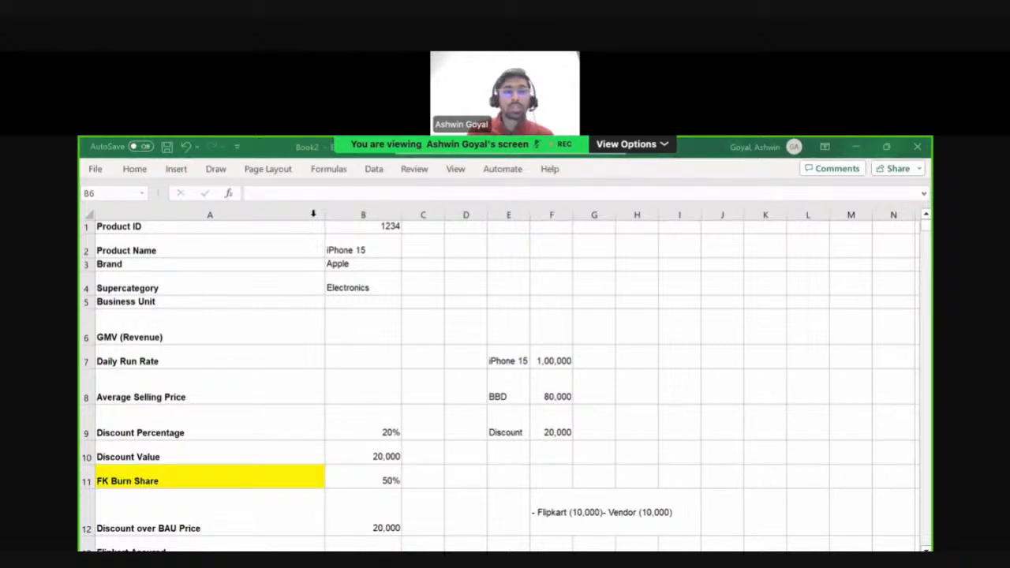
- Enter the sample note "10, 1 lakh" in cell C6 beside GMV (Revenue) and clear it again
left_click(351, 328)
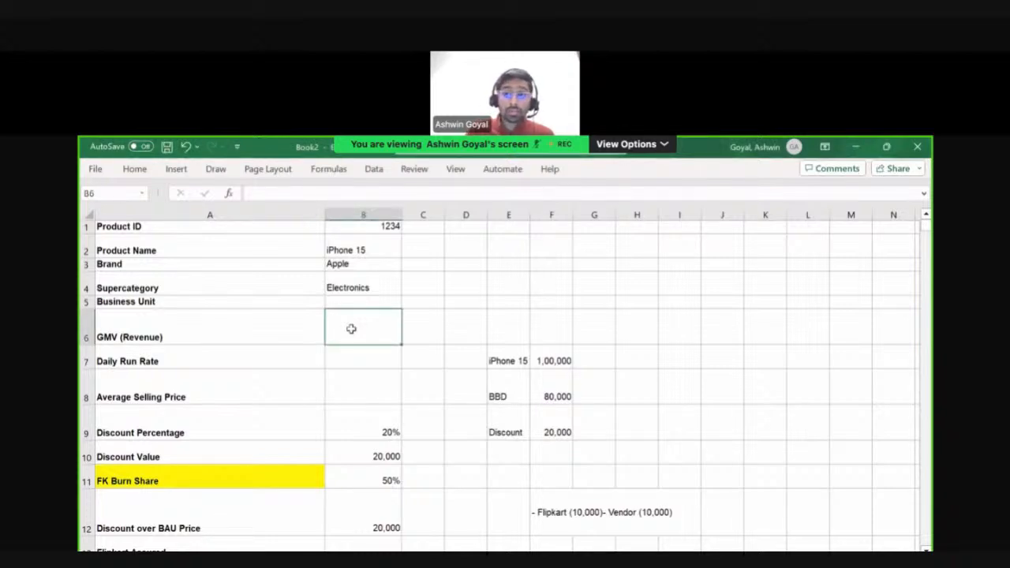
key("Right")
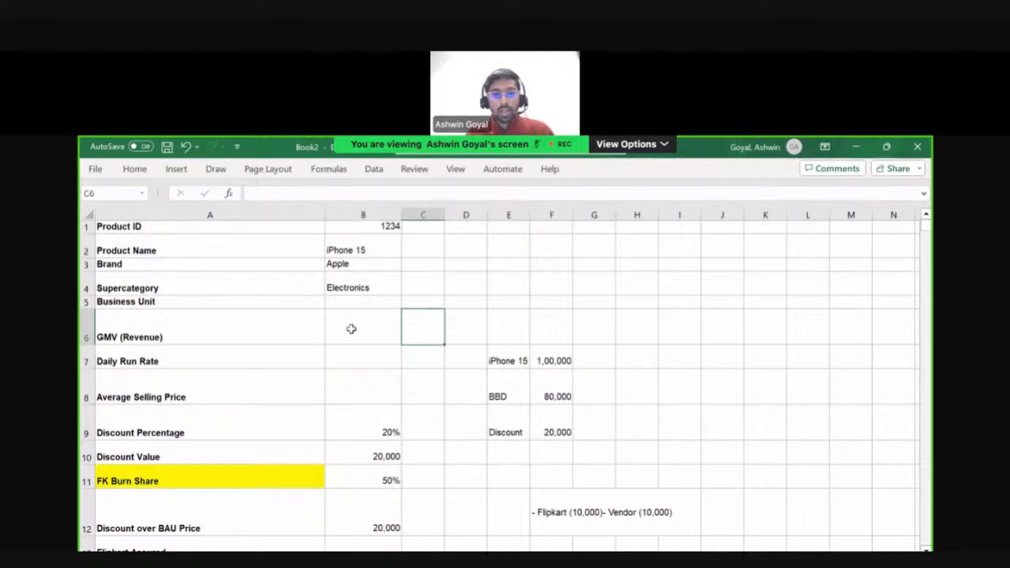
type("10,")
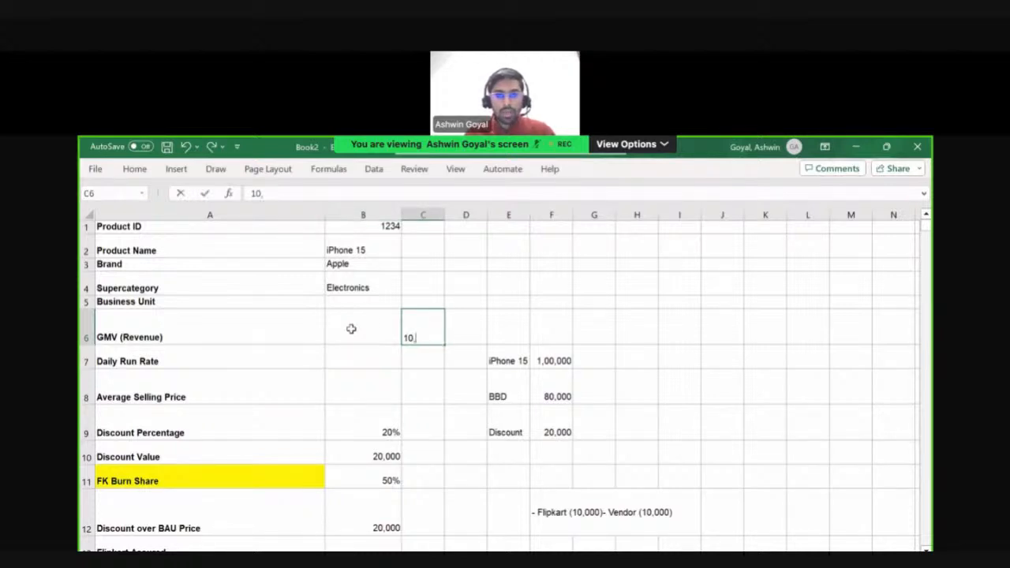
type(" 1")
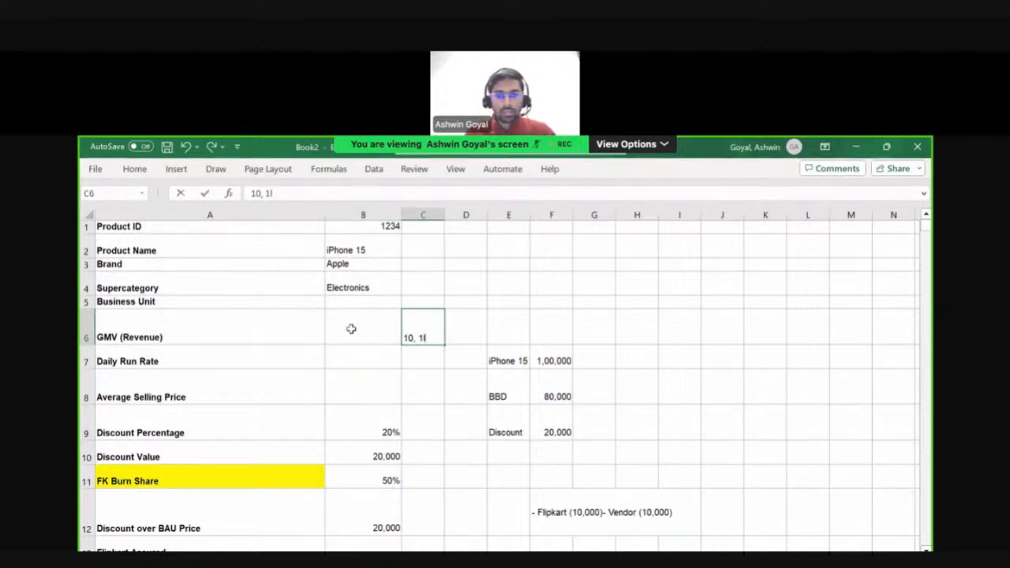
type(" lakh")
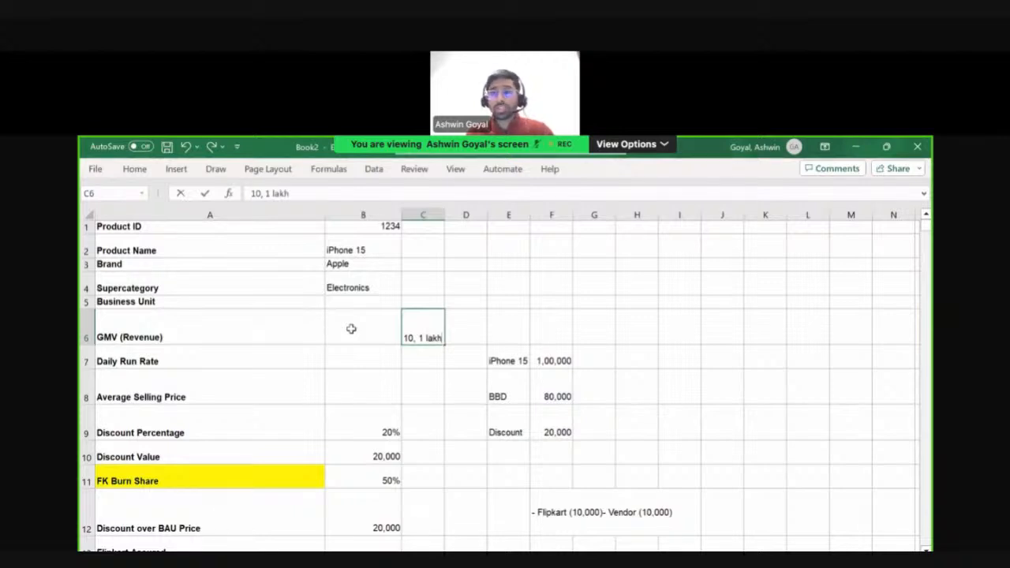
key("Return")
key("Delete")
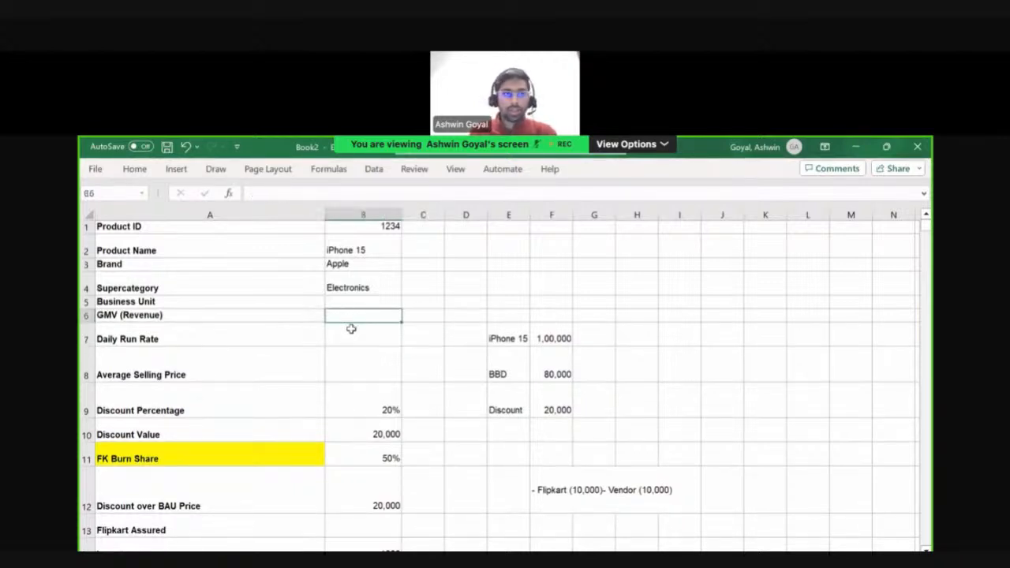
key("Left")
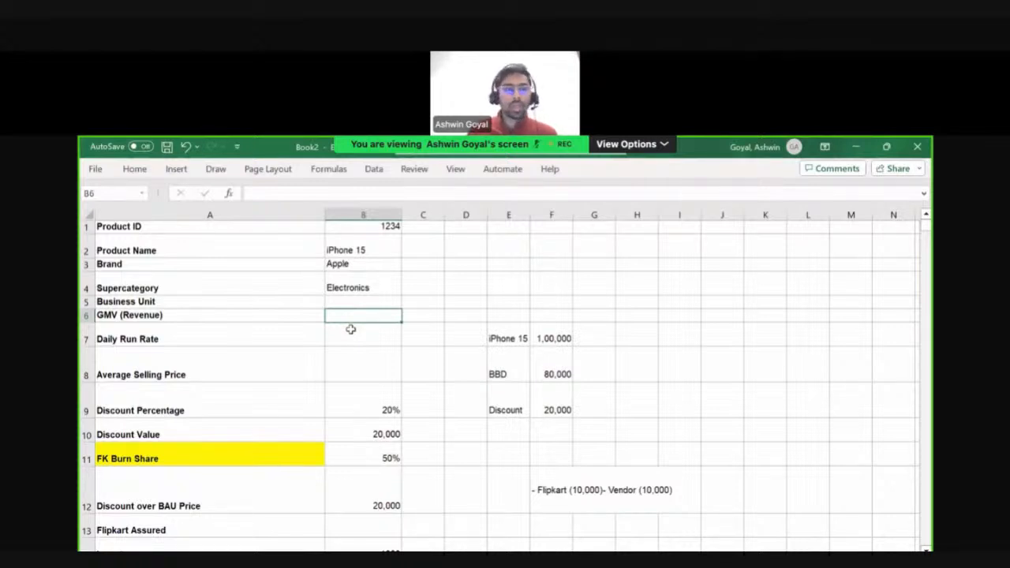
left_click(327, 333)
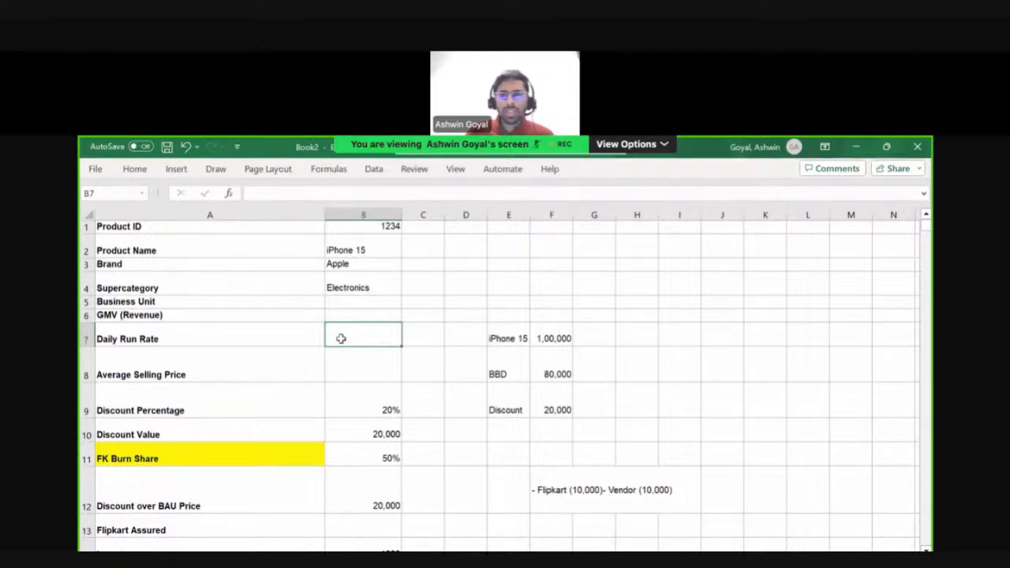
key("Return")
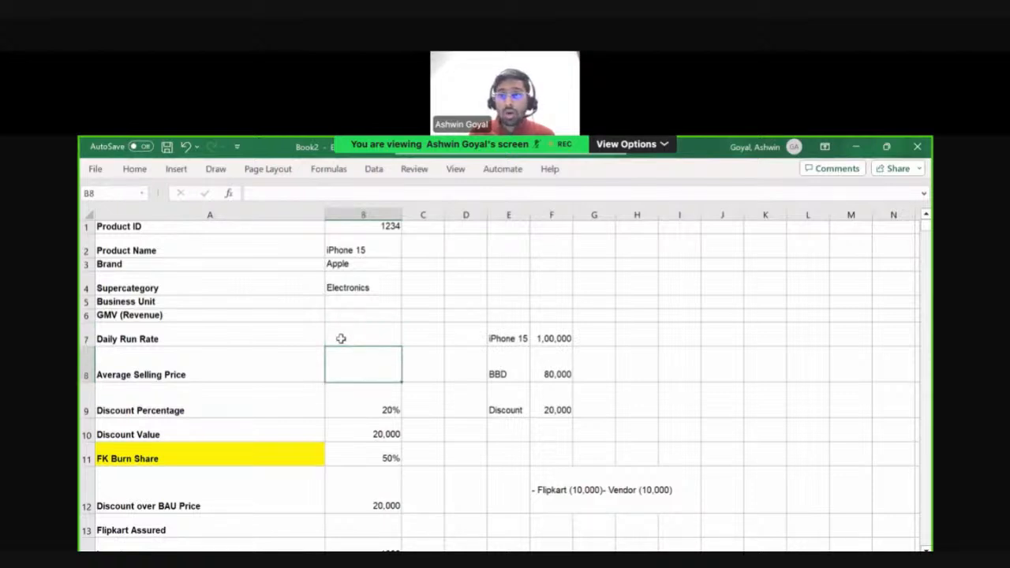
- Enter the sample prices 100 and 90 in cells F4 and G4 as an Average Selling Price example
key("Left")
key("Right")
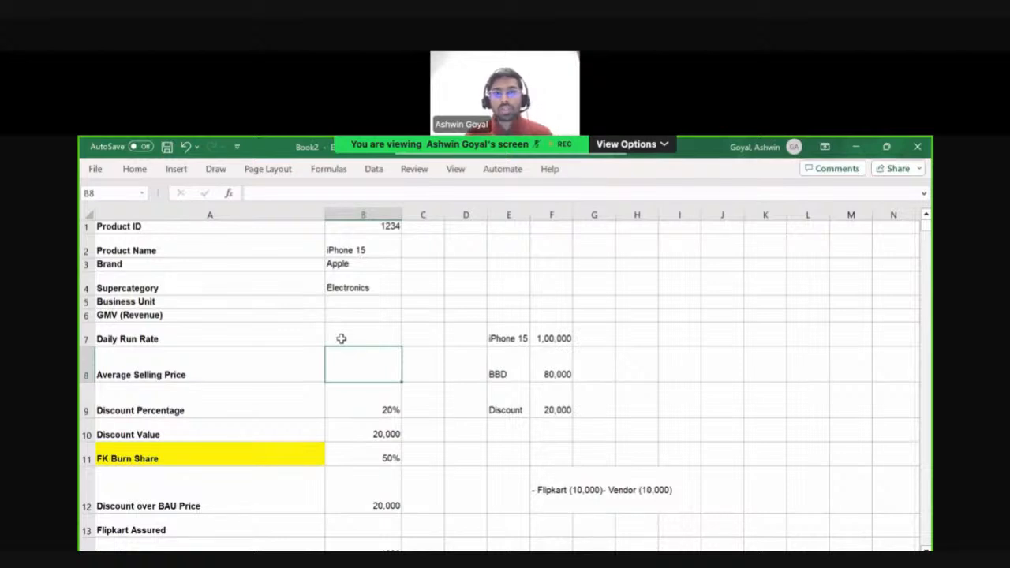
left_click(535, 281)
type("100")
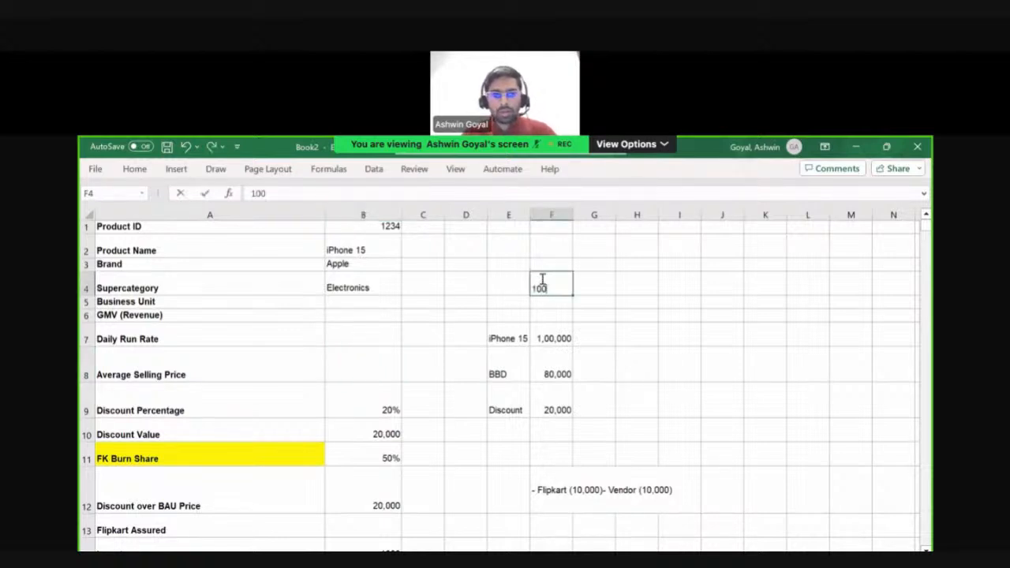
key("Tab")
type("90")
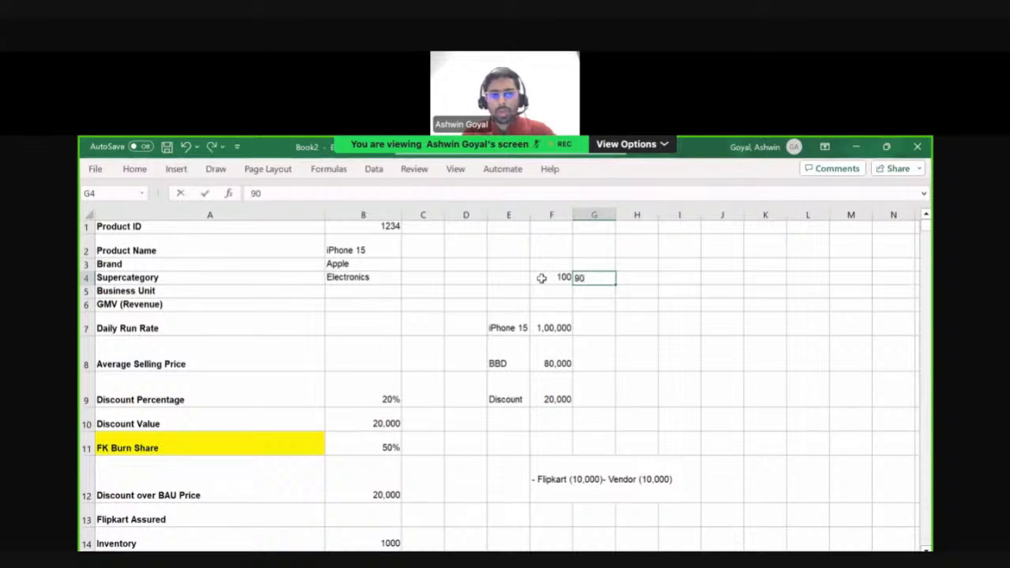
key("Tab")
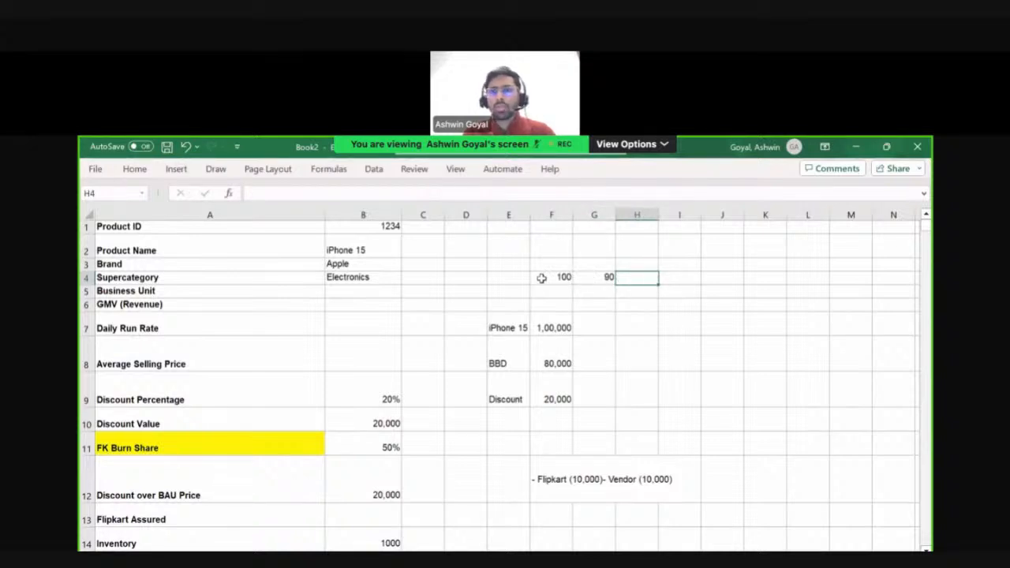
key("shift+Tab")
left_click(541, 278, "shift")
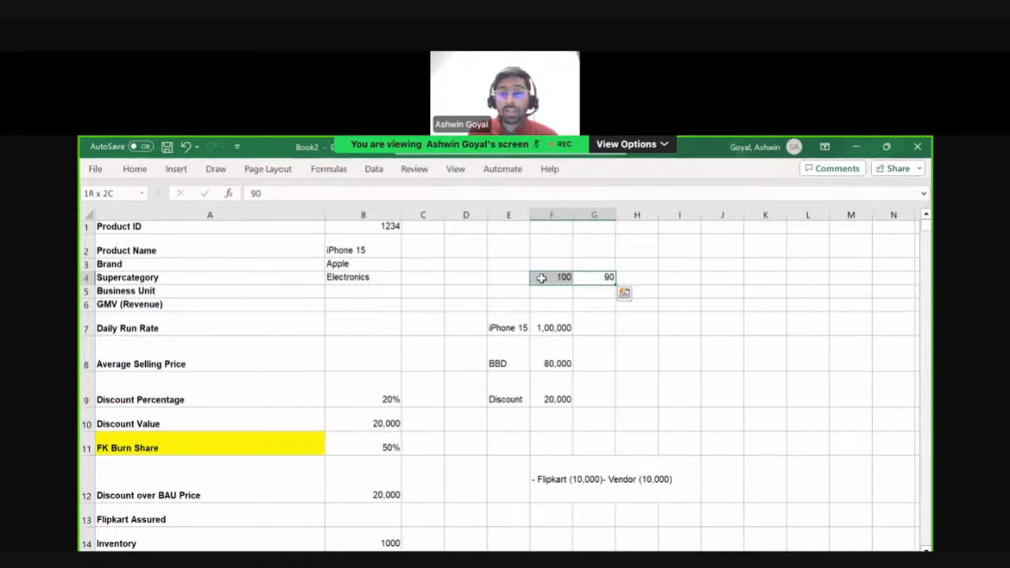
- Calculate the average of the two sample prices in cell H4 with the formula =(G4+F4)/2
key("Right")
type("=")
key("Left")
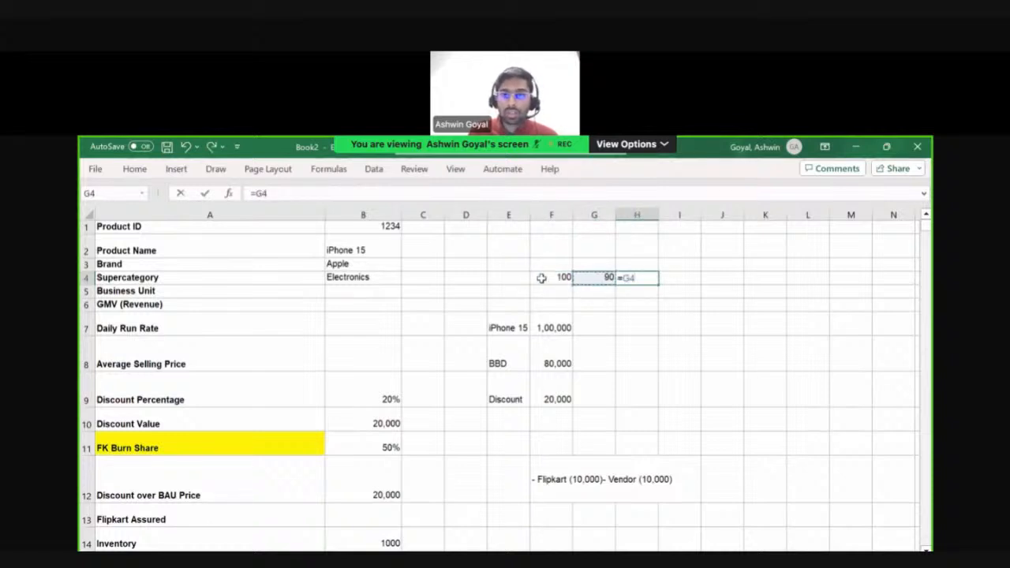
left_click(542, 278, "shift")
key("Right")
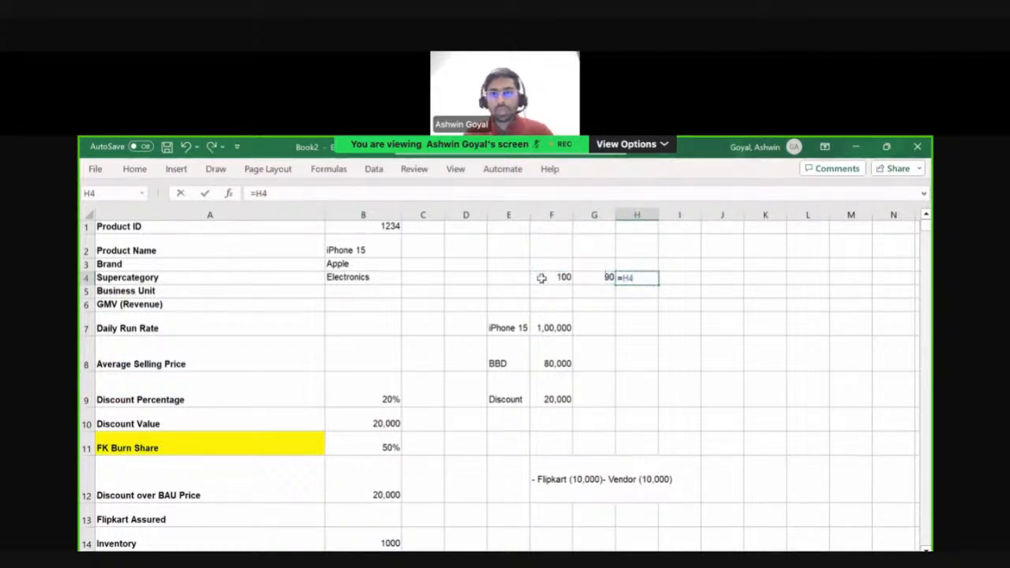
key("Left")
type("+")
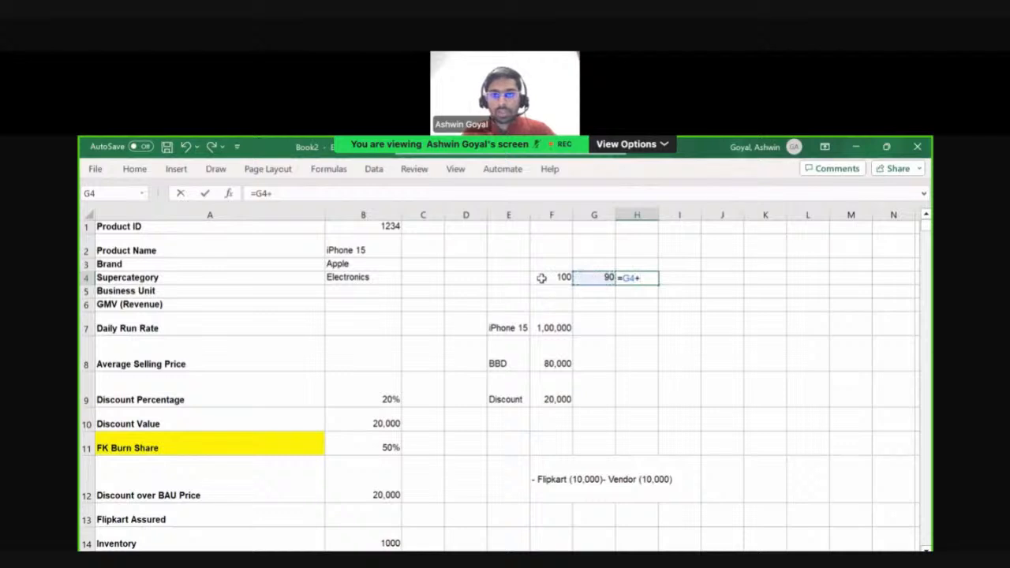
left_click(542, 278)
type(")/2")
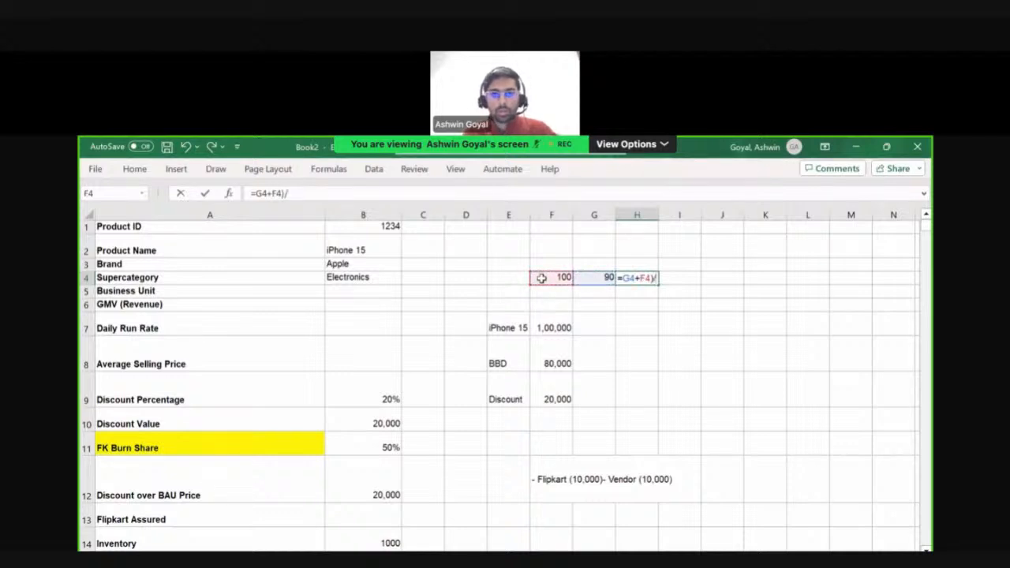
left_click(623, 280)
type("(")
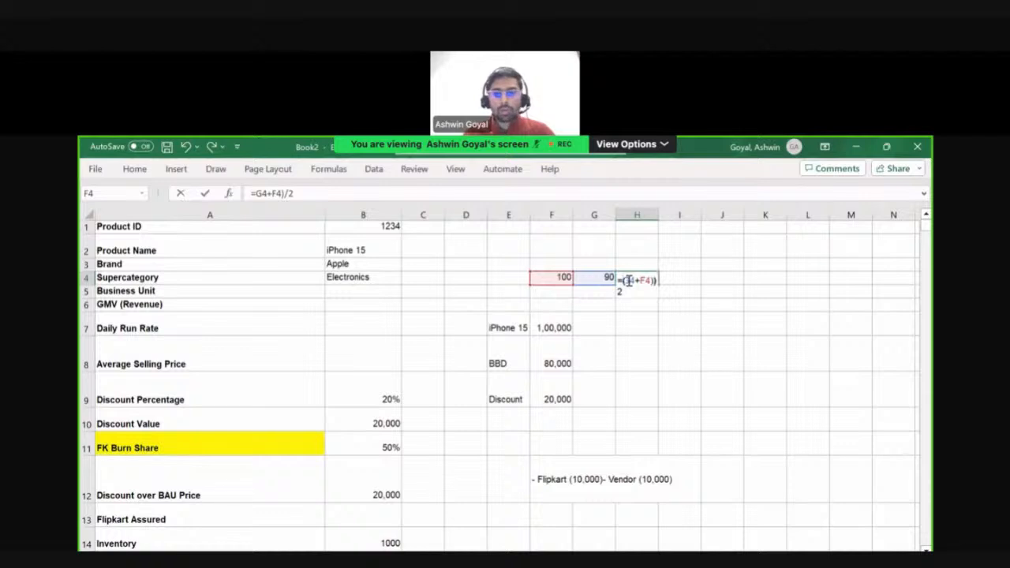
key("Return")
left_click(628, 279)
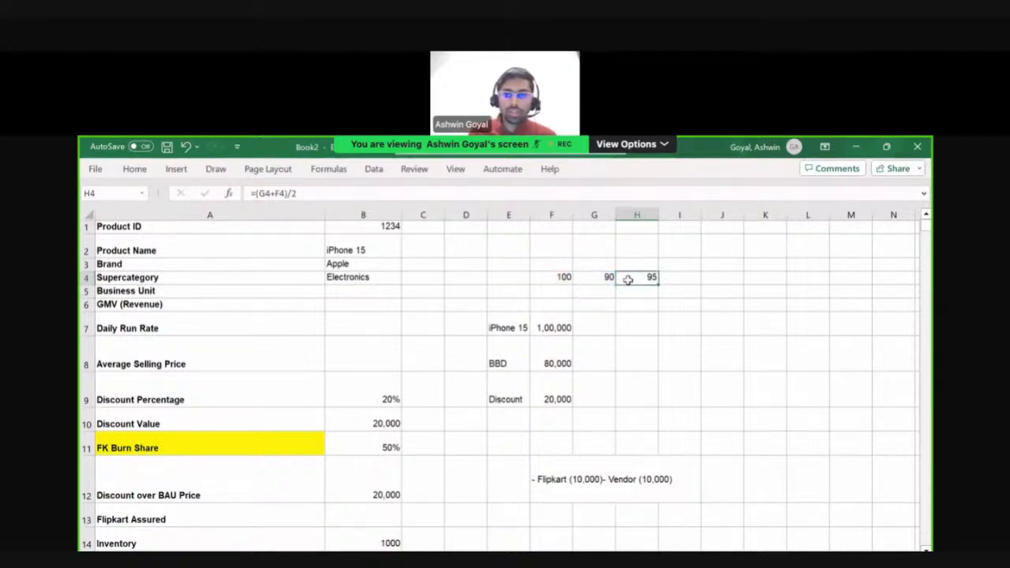
- Clear the sample prices and the average formula from cells F4 to H4
key("Delete")
key("Left")
key("shift+Left")
key("Delete")
key("Left")
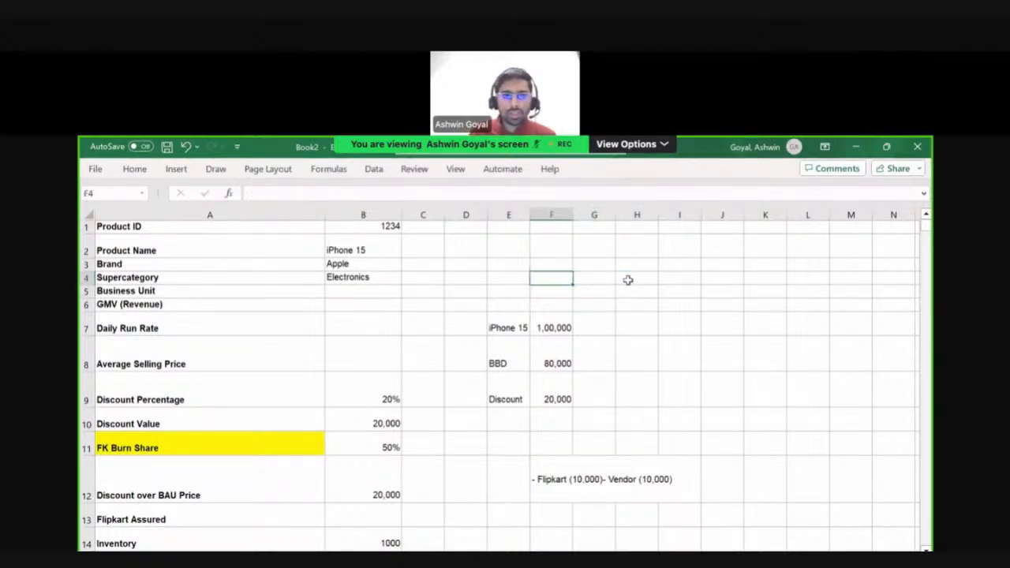
- Examine the Average Selling Price row and the Discount Percentage row with its entry
key("Left")
key("Down")
key("Left")
key("Down")
key("Down")
key("Left")
key("Down")
key("Left")
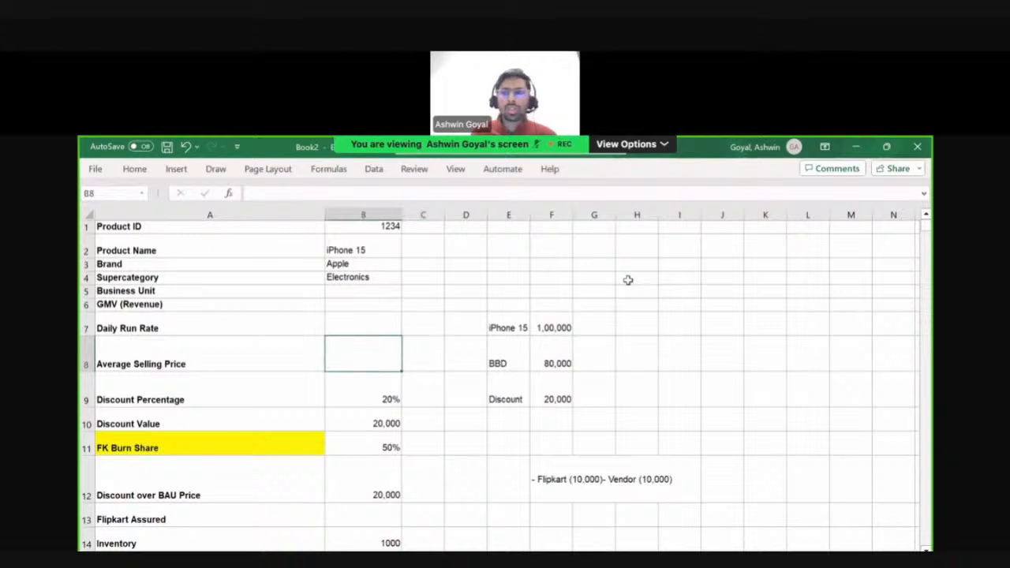
key("Left")
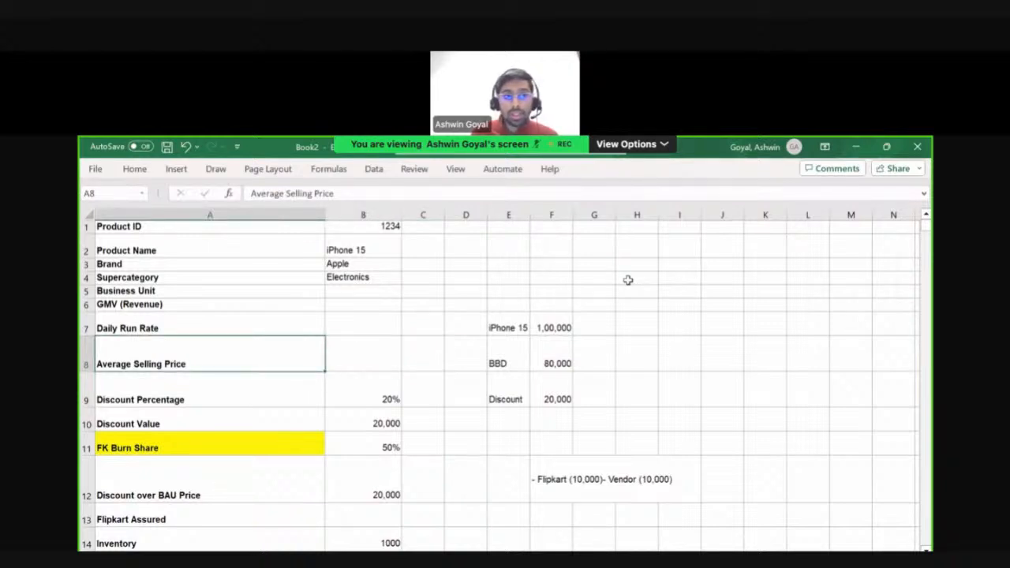
key("Down")
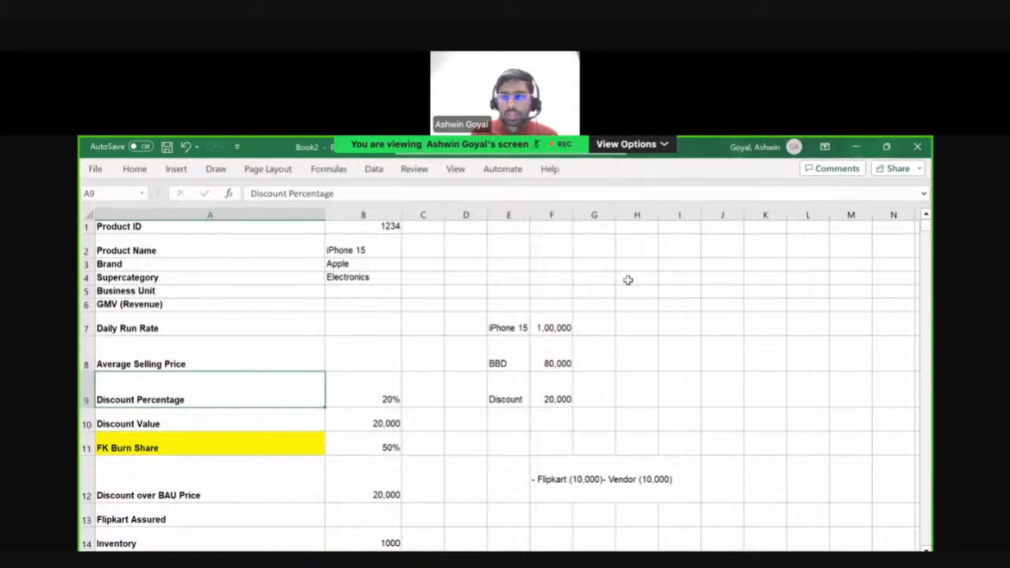
key("Right")
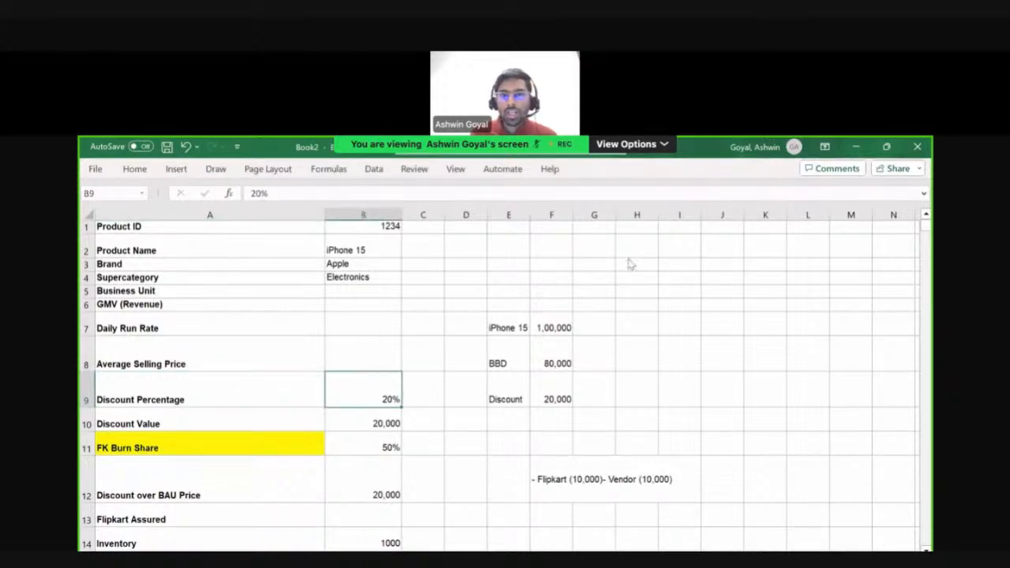
left_click(523, 250)
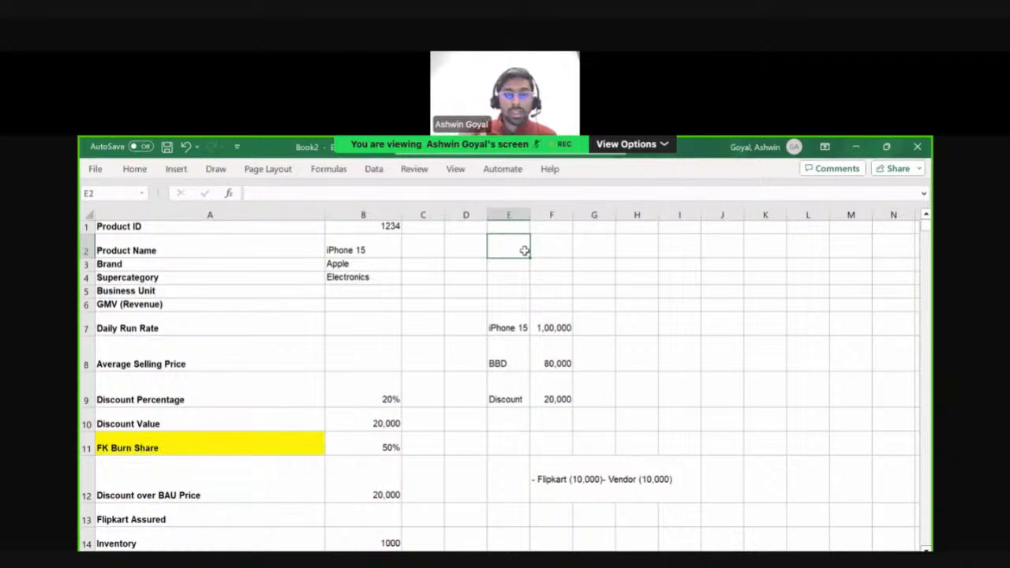
key("Down")
key("Down")
key("Down")
key("Down")
key("Down")
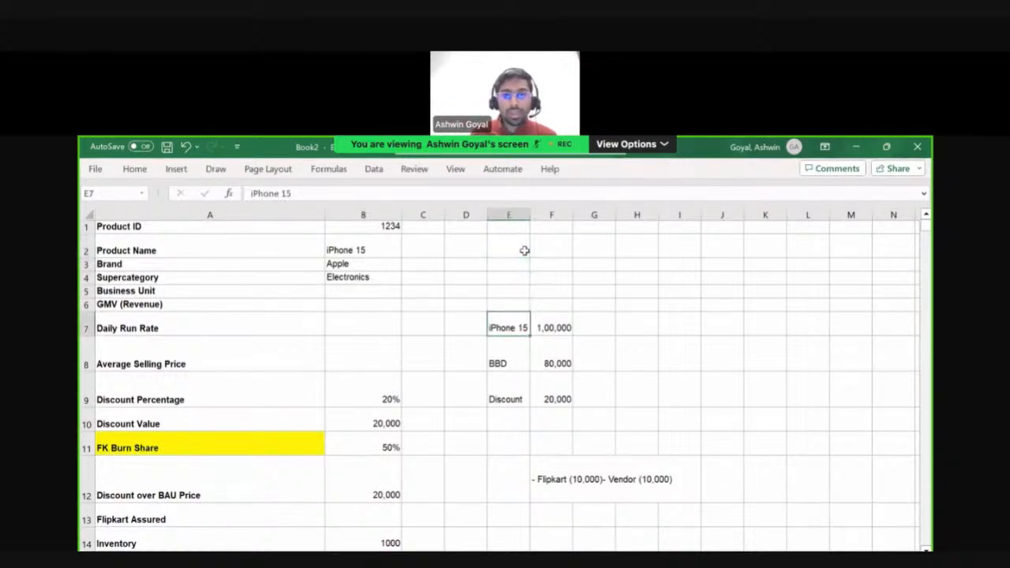
key("Left")
key("Down")
key("Down")
key("Down")
key("Up")
key("Left")
key("Left")
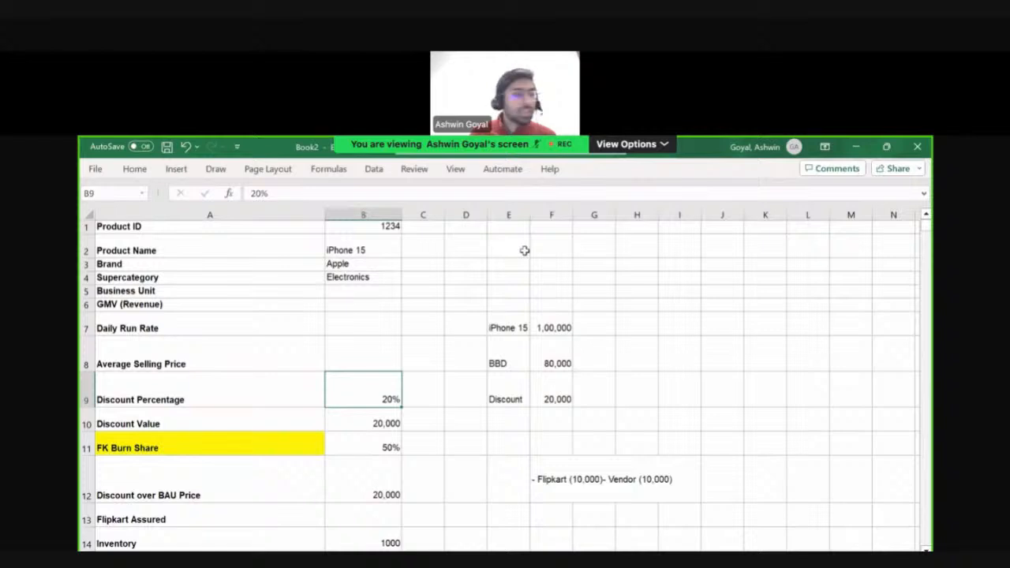
- Compare the Discount Percentage and Discount Value entries with the iPhone 15, BBD and Discount example figures in E7:F9
key("Down")
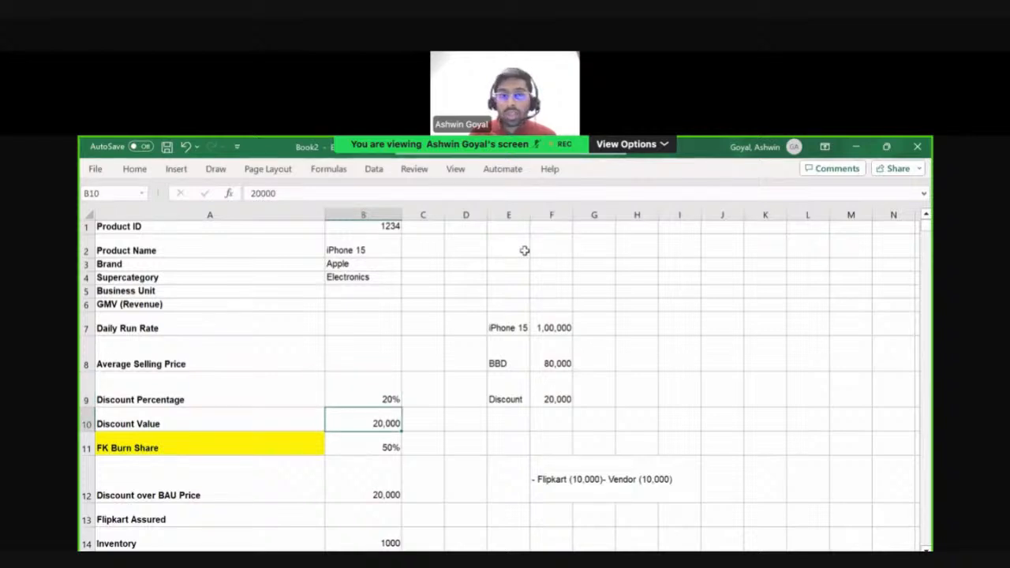
key("Up")
key("Right")
key("Right")
key("Up")
key("Right")
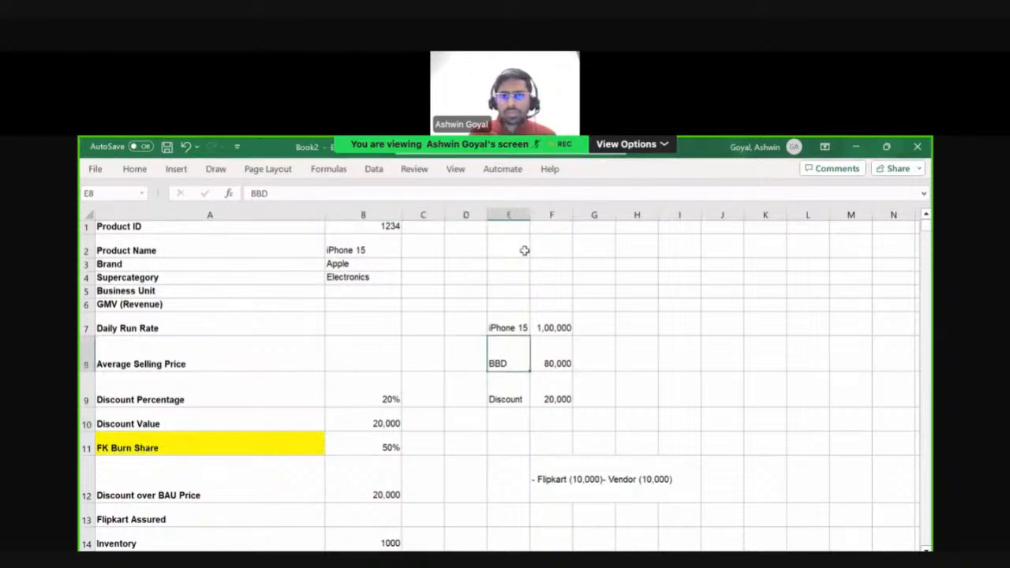
key("Up")
left_click(557, 319)
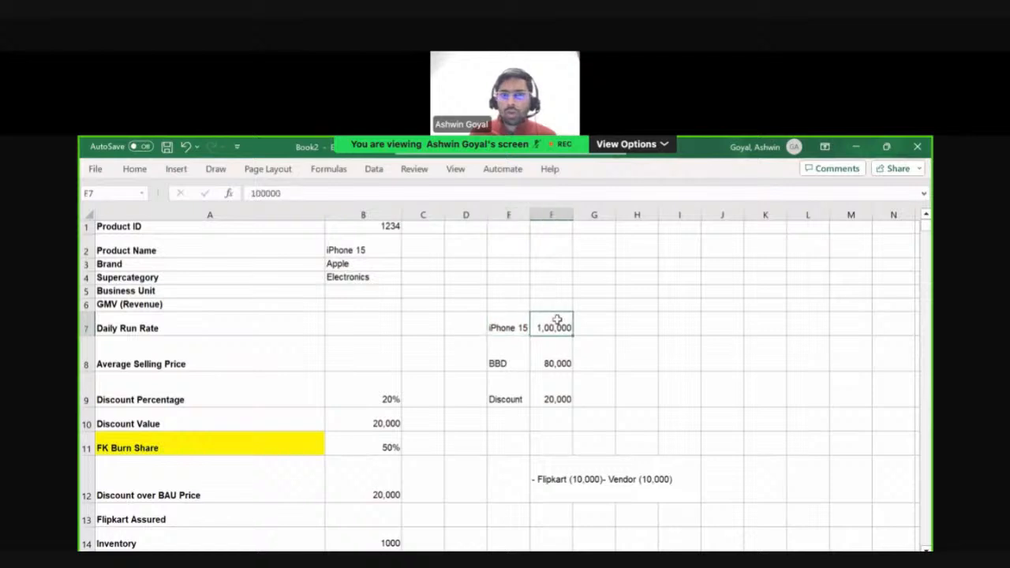
left_click(510, 361)
left_click(547, 357)
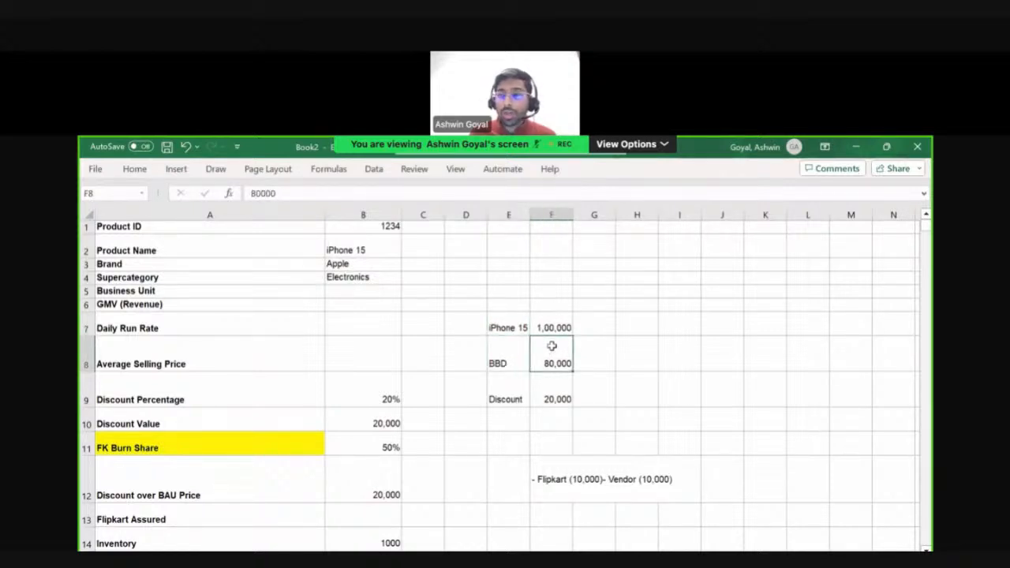
left_click(371, 401)
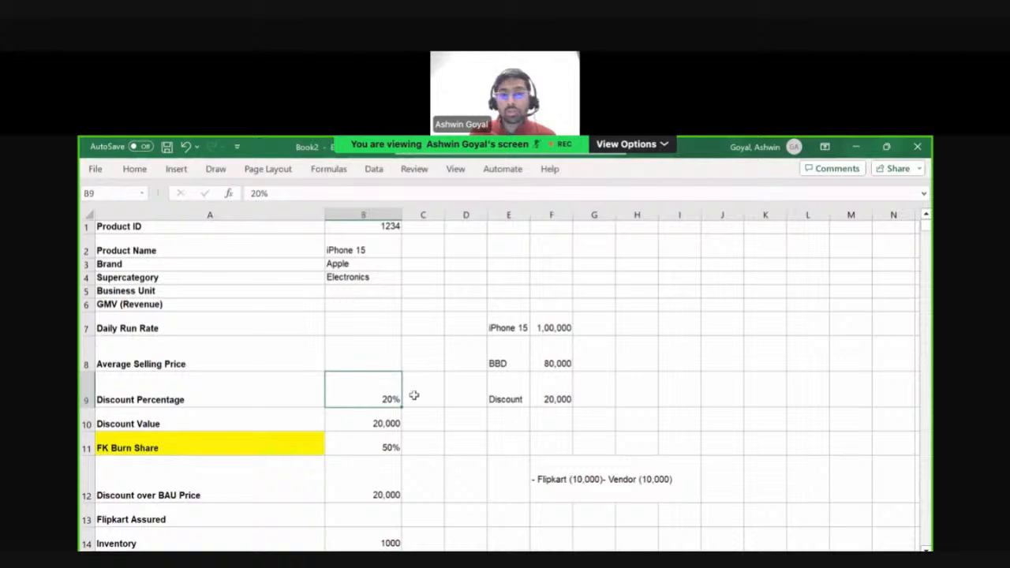
left_click_drag(233, 426, 351, 418)
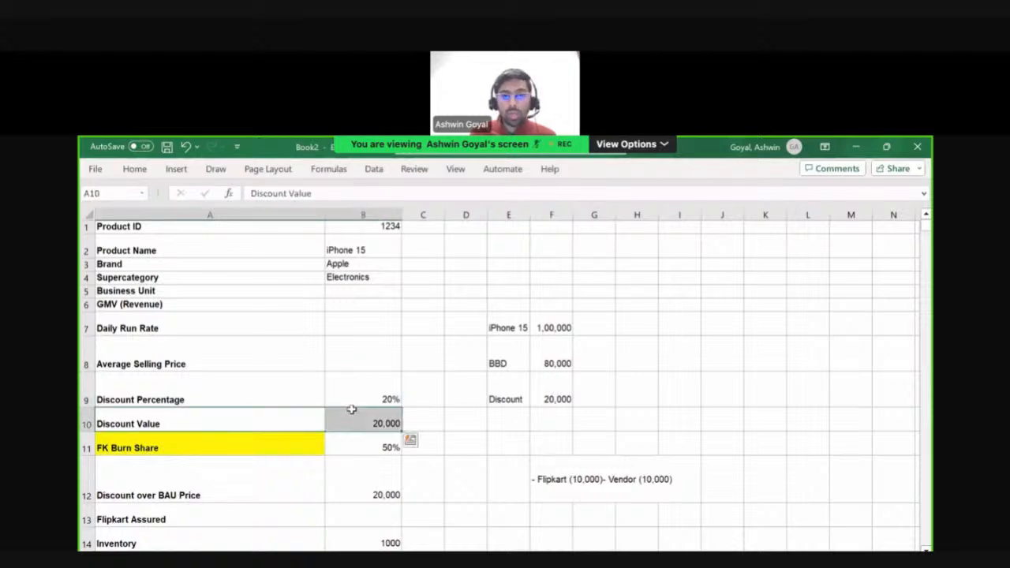
left_click(557, 384)
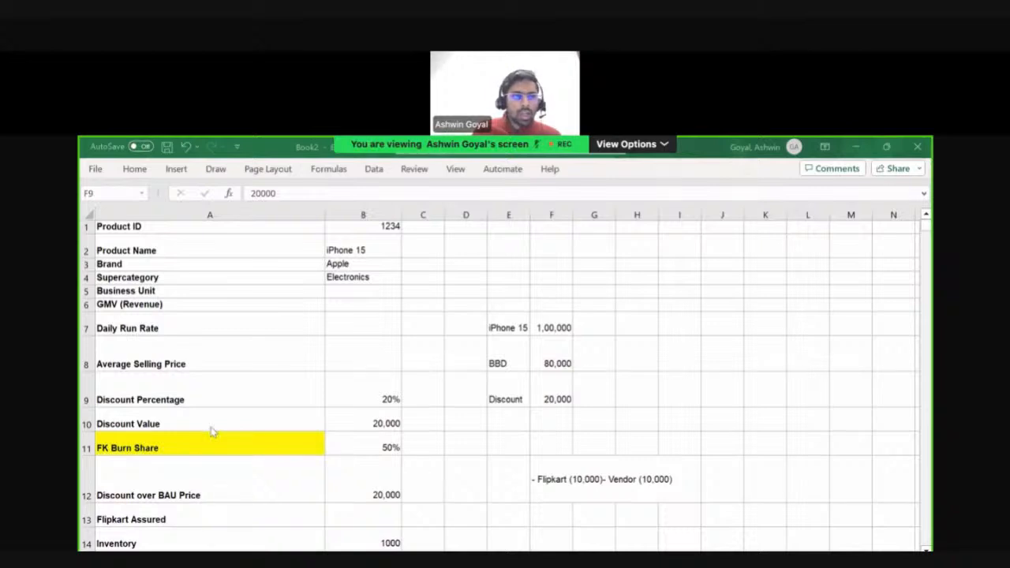
- Examine the FK Burn Share row together with the example discount amount in cell F9
scroll(213, 430, "down", 2)
left_click(258, 373)
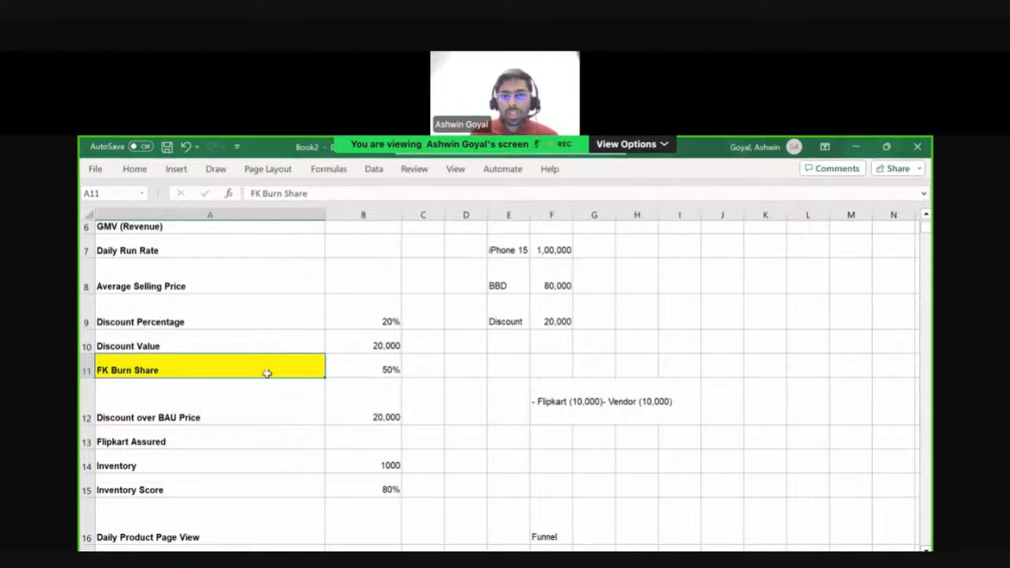
scroll(267, 375, "up", 1)
left_click(554, 361)
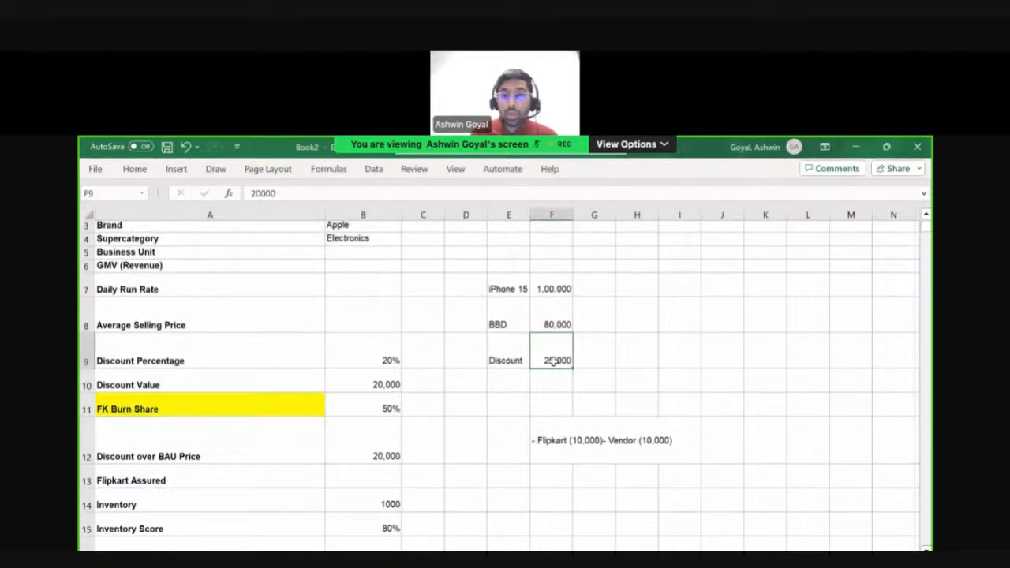
- Bold the iPhone 15, BBD and Discount labels in E7:E9 and widen column E so each label fits on one line
left_click_drag(525, 289, 563, 355)
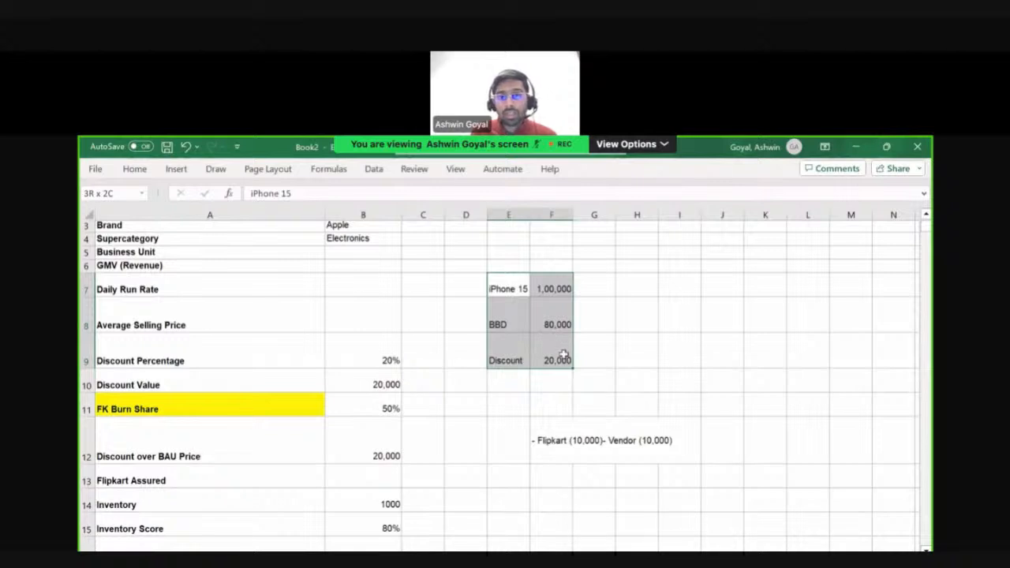
left_click_drag(512, 292, 511, 340)
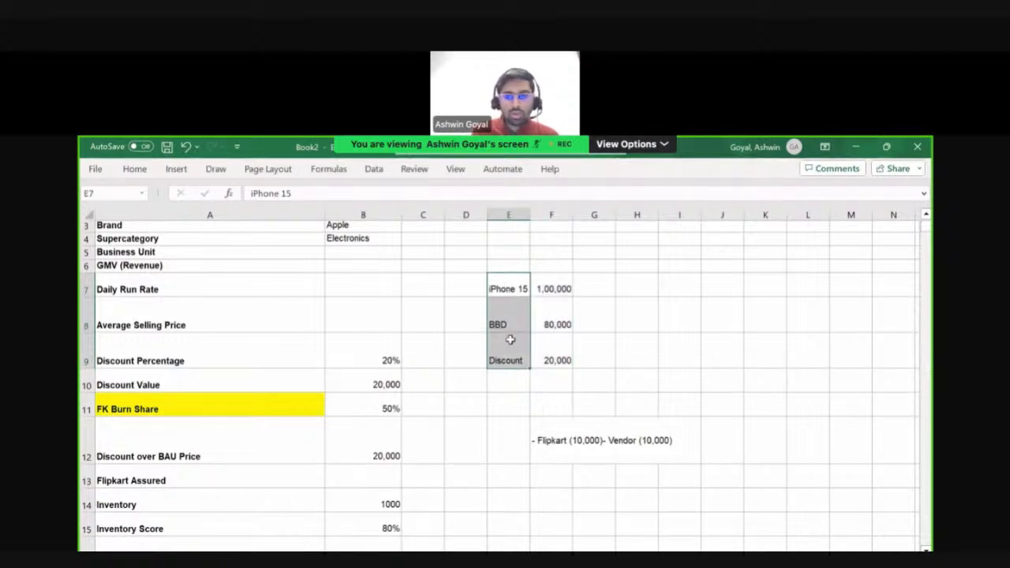
key("ctrl+b")
left_click(537, 338)
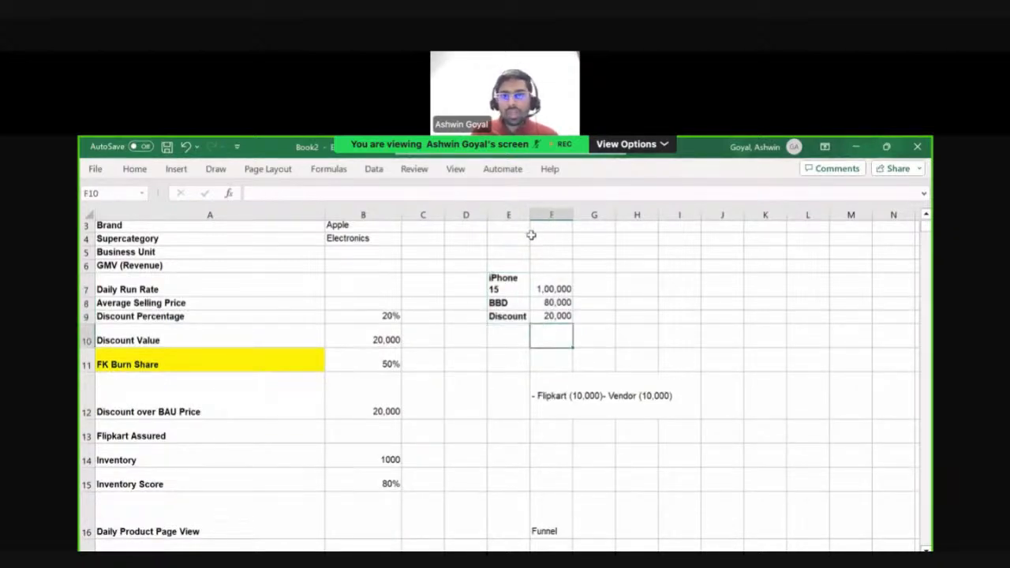
left_click_drag(529, 214, 550, 217)
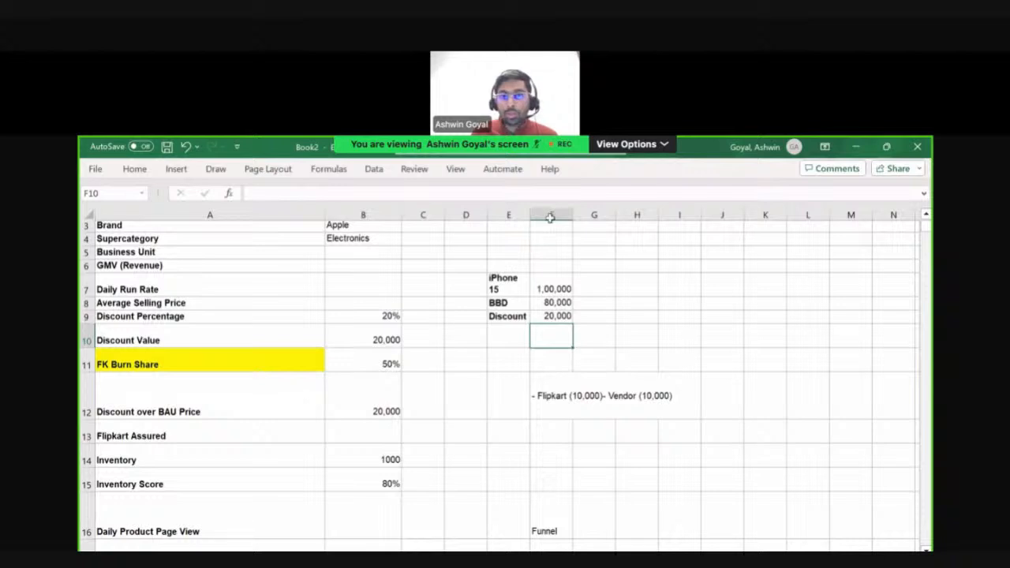
left_click(535, 306)
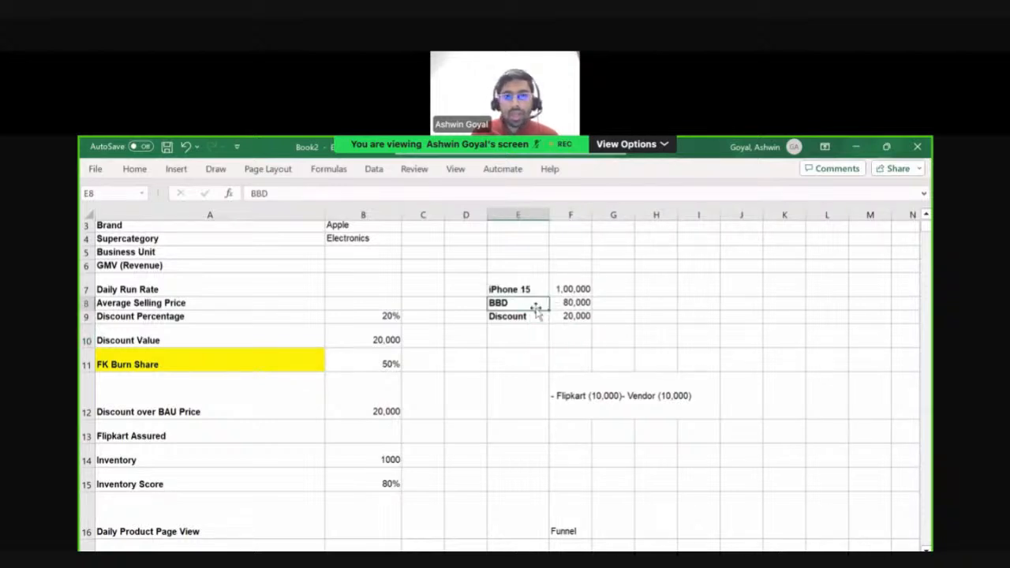
- Examine how the example discount in F9 is divided into the Flipkart and Vendor amounts listed in cell F12
left_click(558, 315)
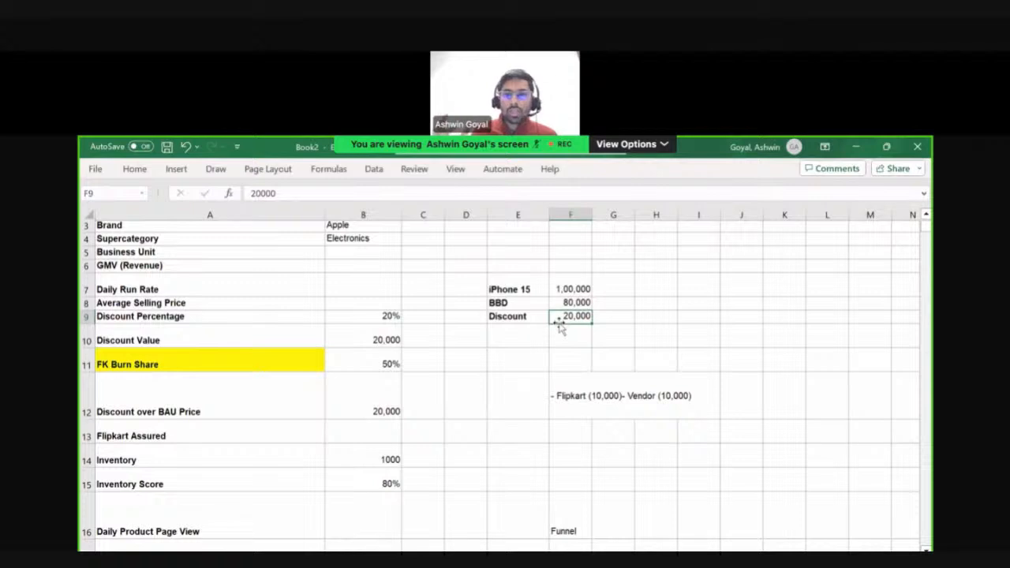
left_click(583, 412)
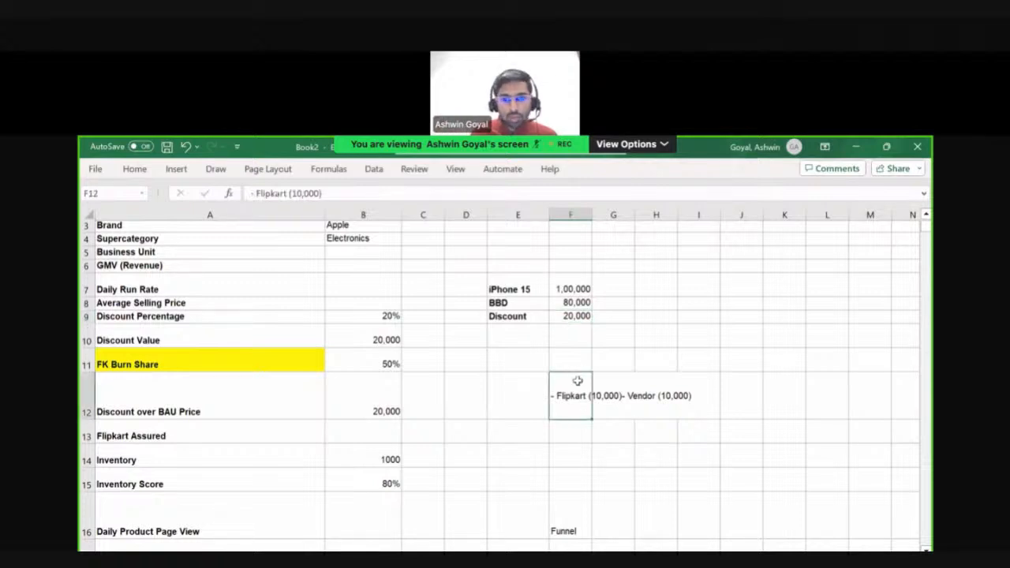
double_click(576, 391)
mouse_move(594, 397)
left_mouse_down()
mouse_move(610, 397)
mouse_move(609, 408)
left_mouse_up()
left_click(594, 409)
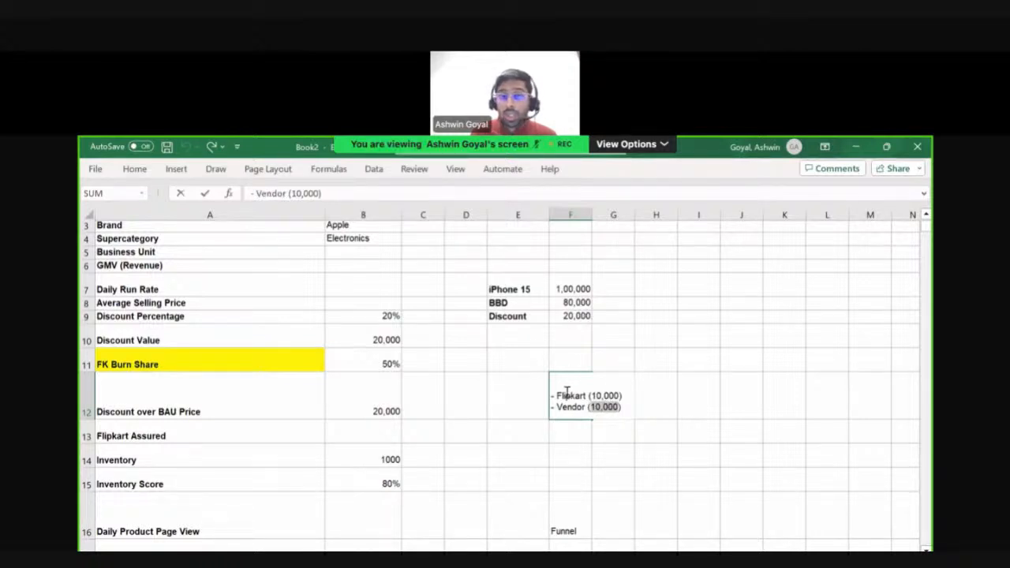
left_click_drag(553, 395, 632, 407)
left_click(595, 396)
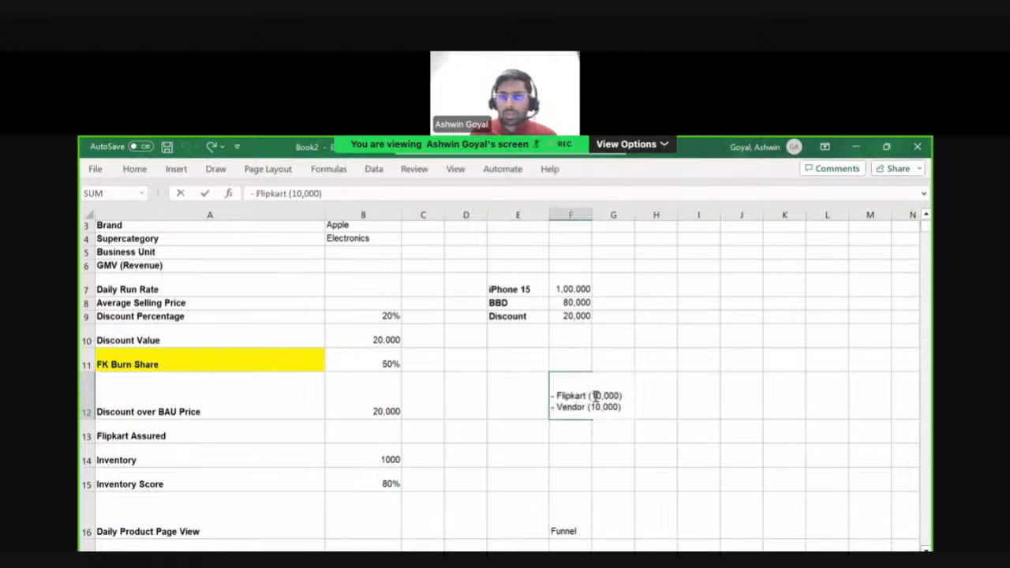
double_click(609, 396)
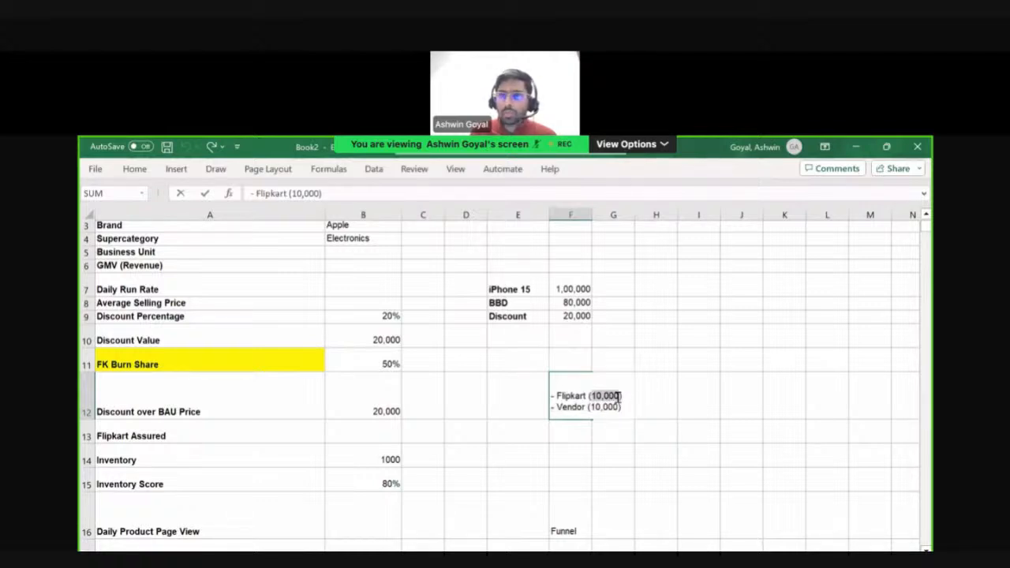
left_click_drag(621, 407, 592, 408)
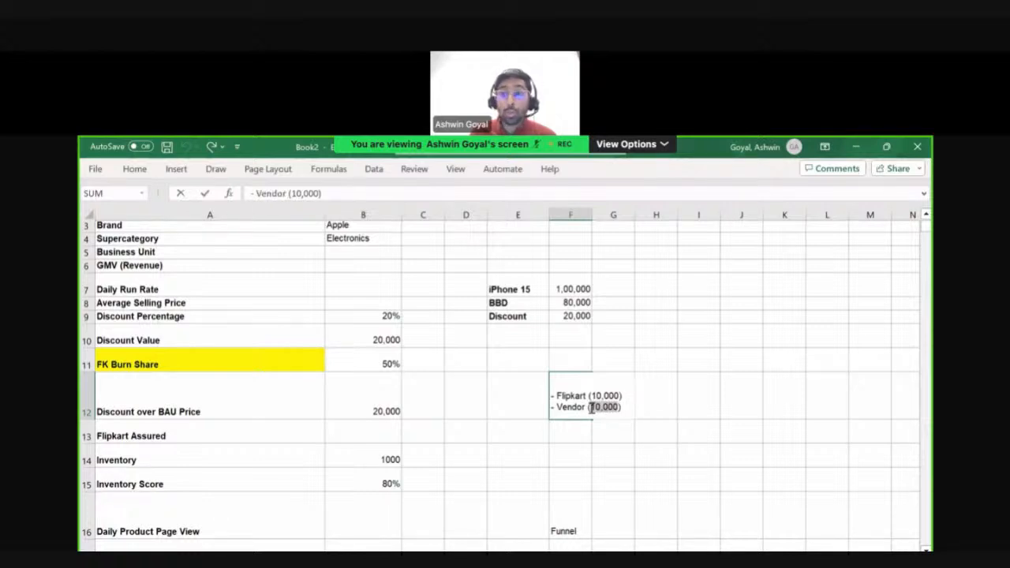
left_click_drag(620, 407, 554, 400)
left_click(606, 407)
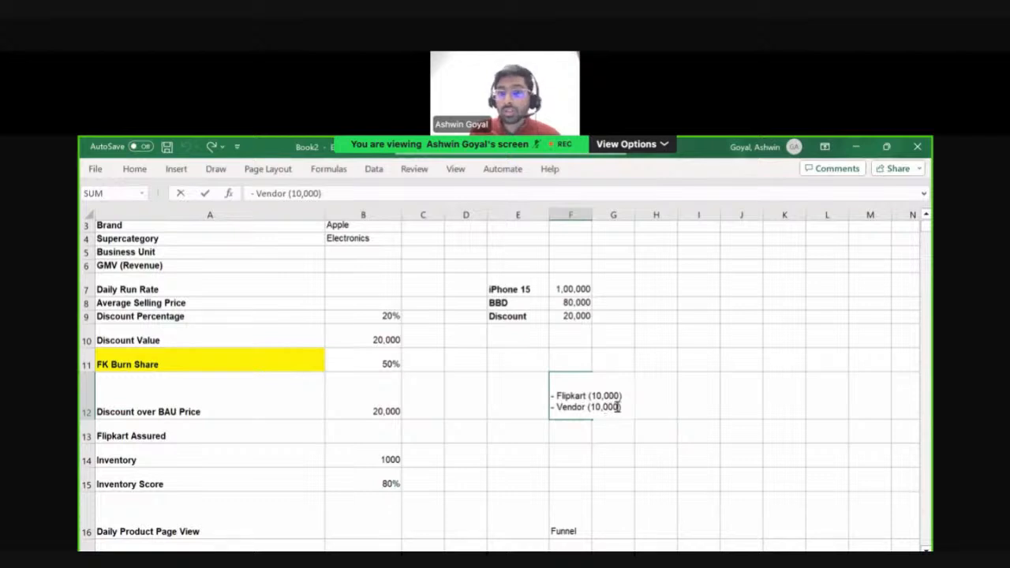
left_click_drag(623, 395, 581, 408)
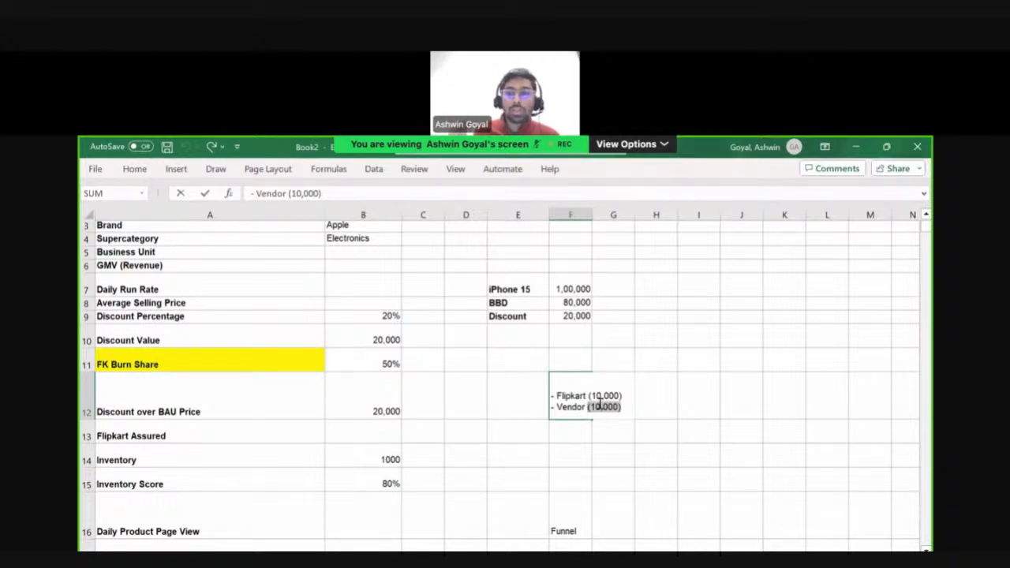
left_click(600, 434)
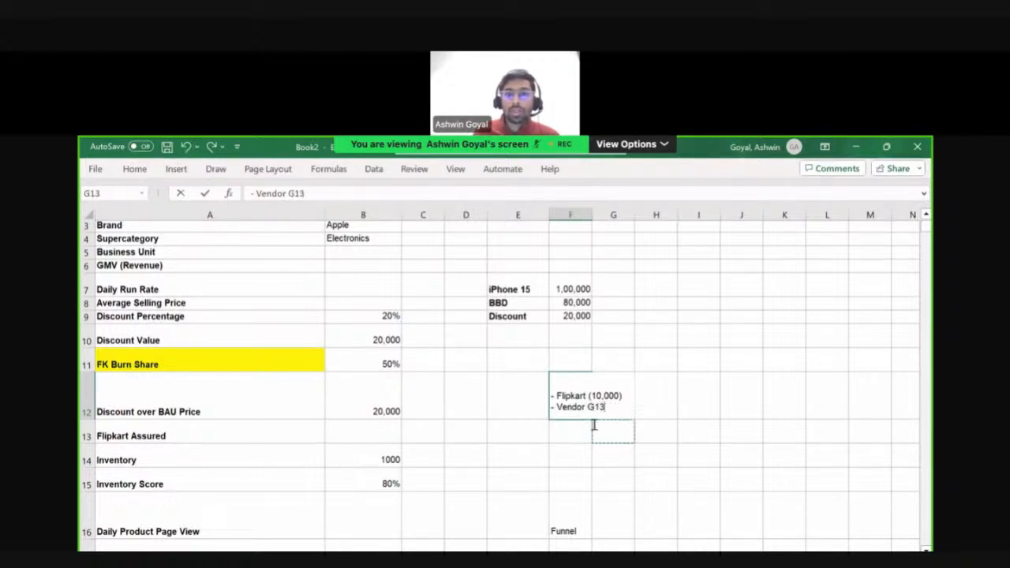
key("ctrl+Return")
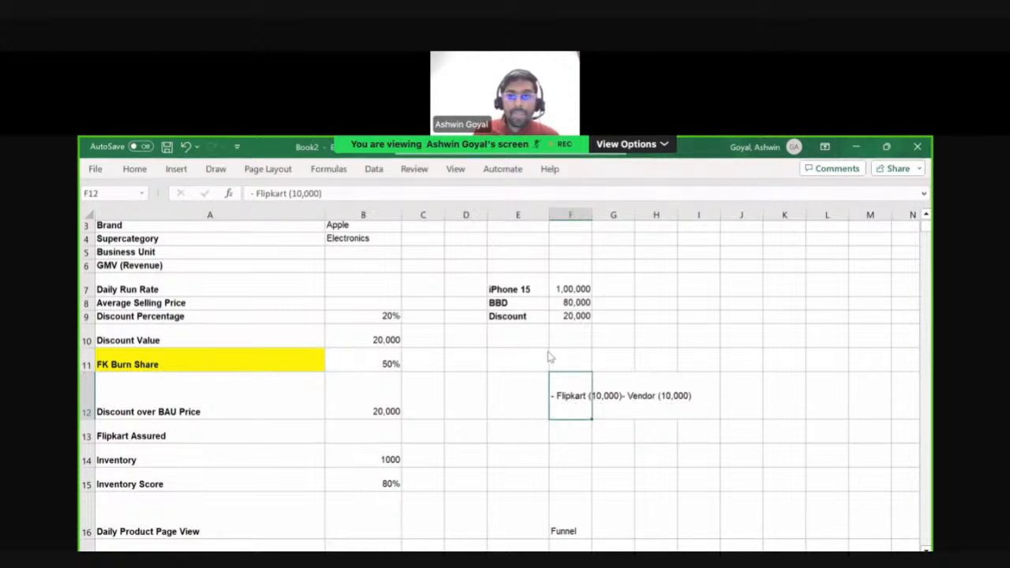
- Compare the FK Burn Share percentage in B11 with the Flipkart and Vendor amounts in F12
left_click(460, 271)
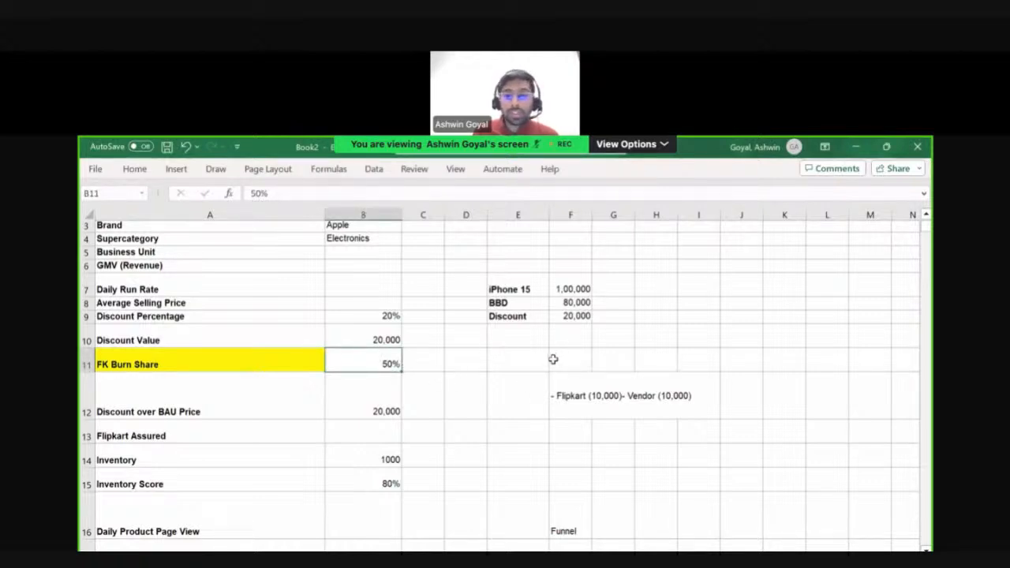
double_click(569, 387)
left_click_drag(590, 396, 622, 407)
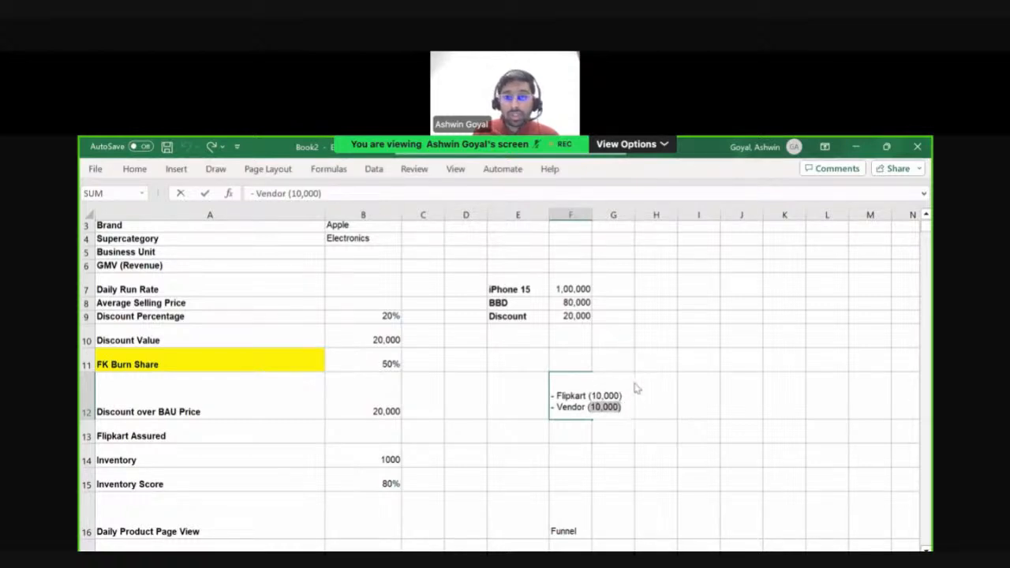
left_click(648, 321)
left_click(649, 320)
key("Escape")
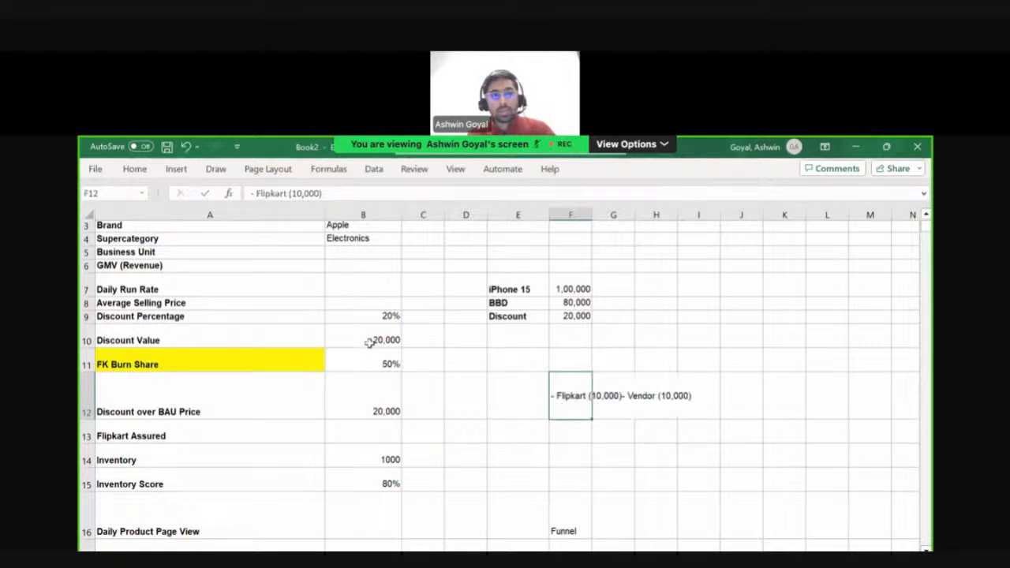
left_click(343, 377)
left_click(385, 367)
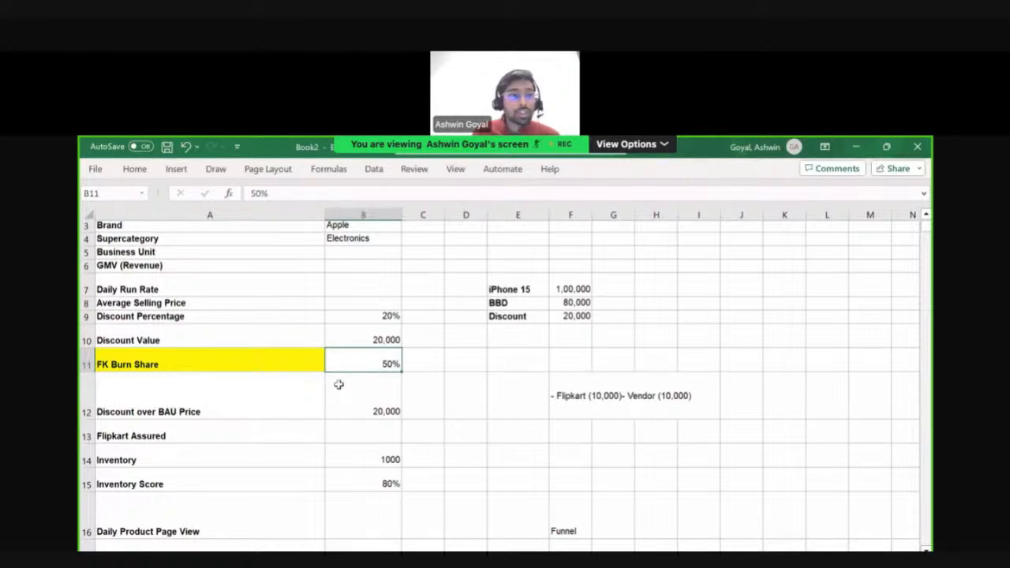
- Examine the Discount over BAU Price row against the iPhone 15, BBD and Discount example figures in F7:F9
scroll(339, 385, "up", 1)
left_click(330, 305)
scroll(340, 331, "down", 2)
left_click(299, 351)
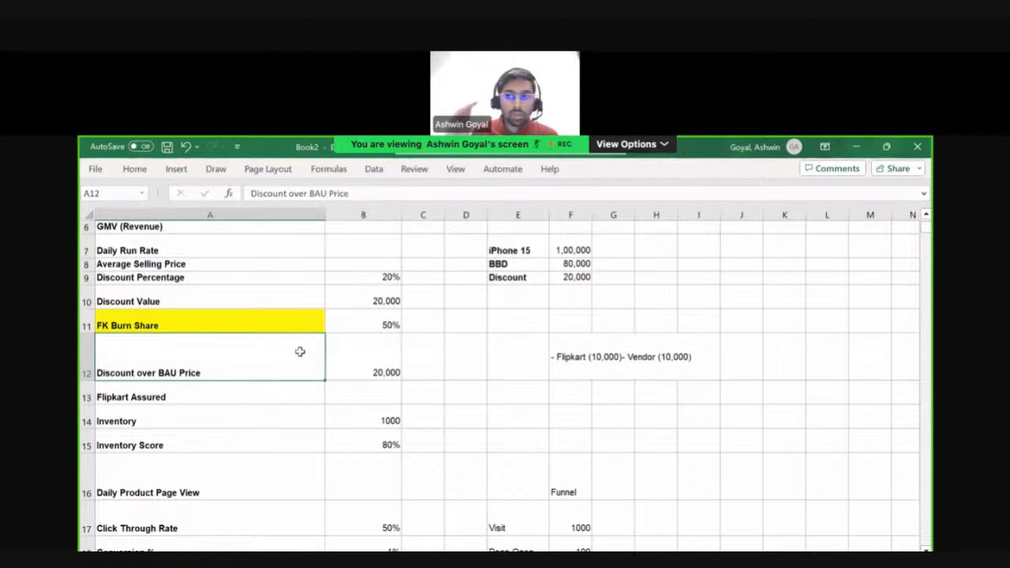
left_click(569, 250)
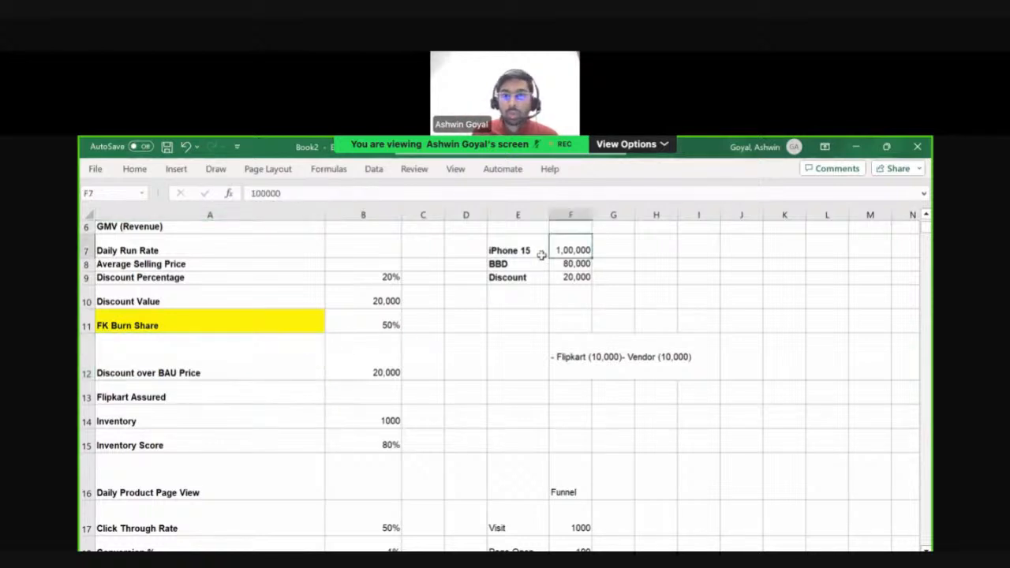
scroll(571, 250, "up", 1)
left_click(566, 305)
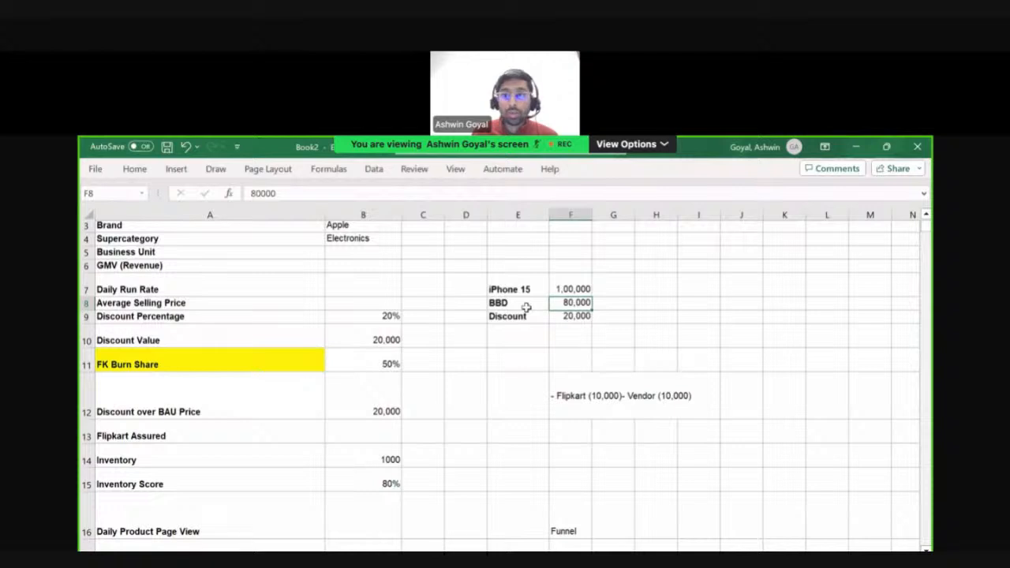
left_click(573, 317)
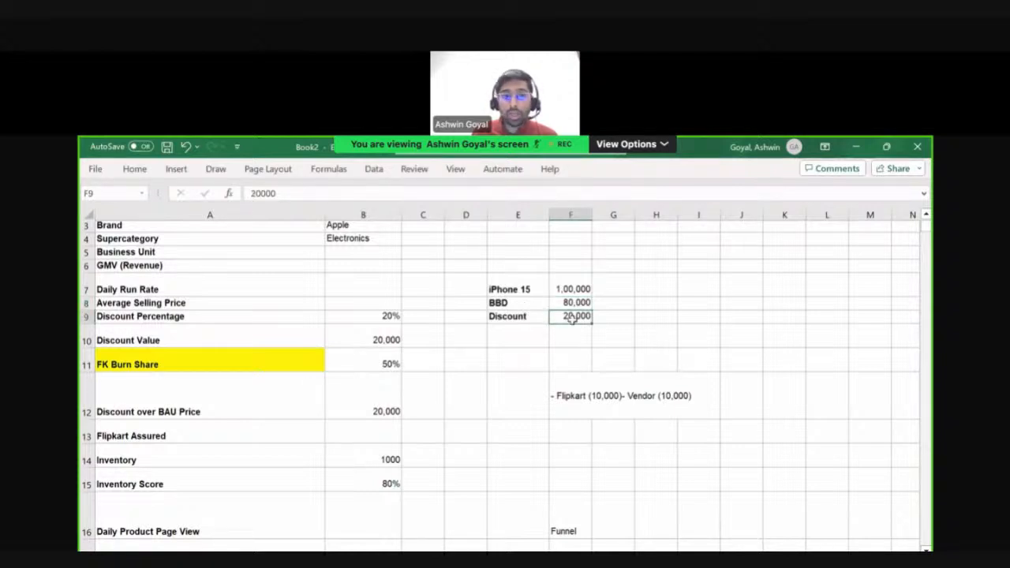
scroll(572, 317, "down", 2)
- Enter Yes/No as the Flipkart Assured example value in cell B13
left_click(383, 355)
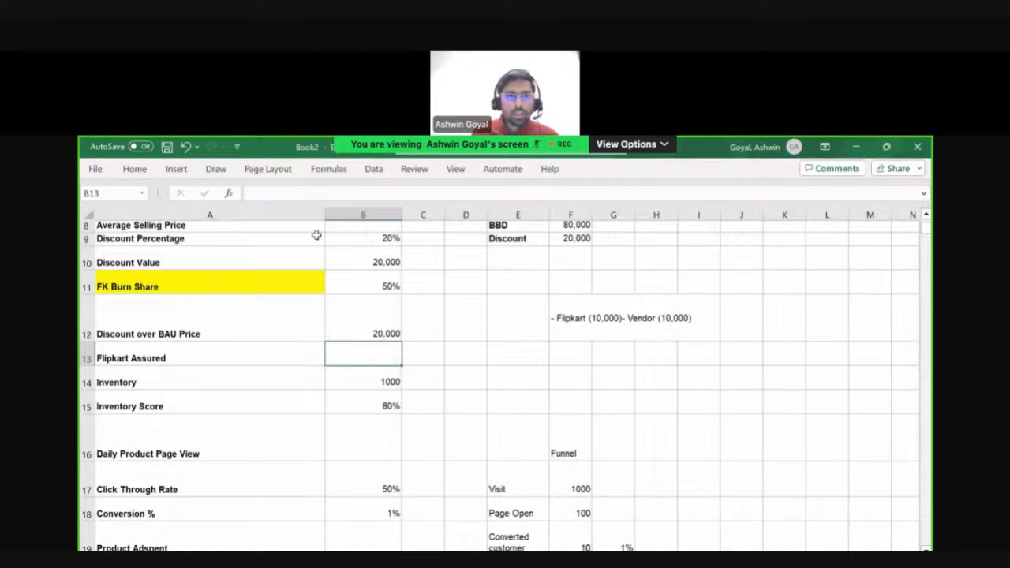
left_click(520, 357)
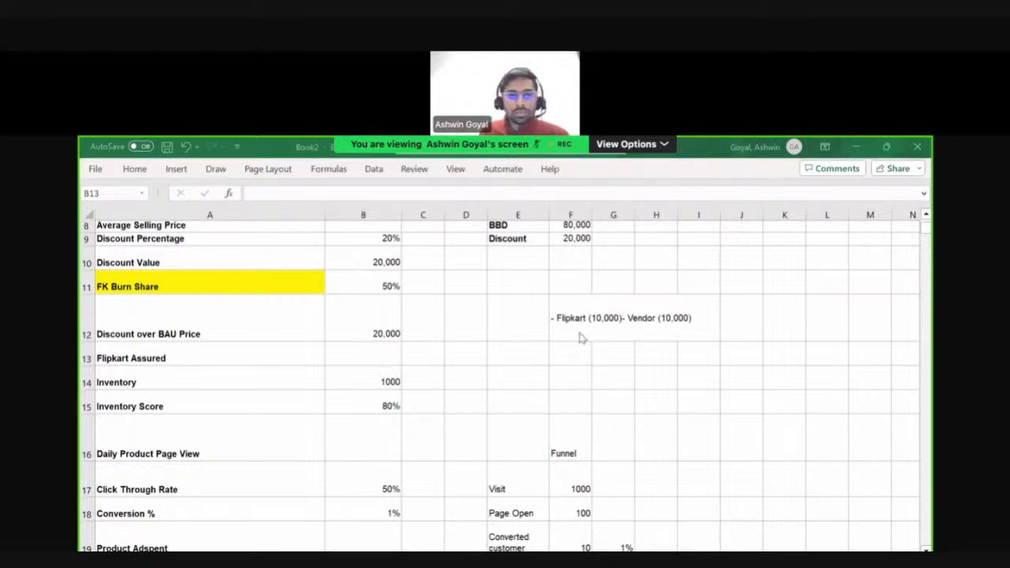
left_click(357, 368)
type("Yes")
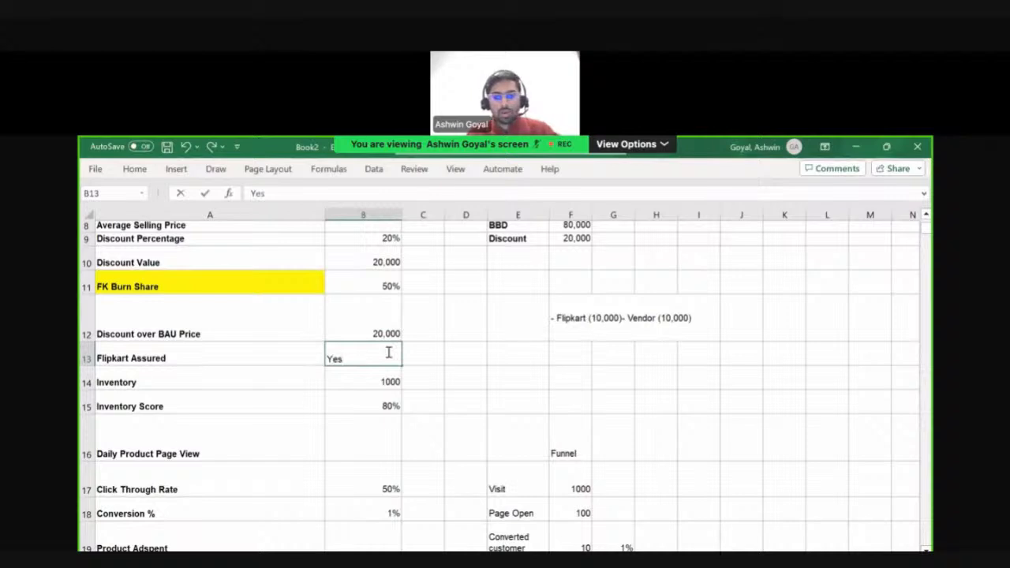
type("/No")
key("ctrl+Return")
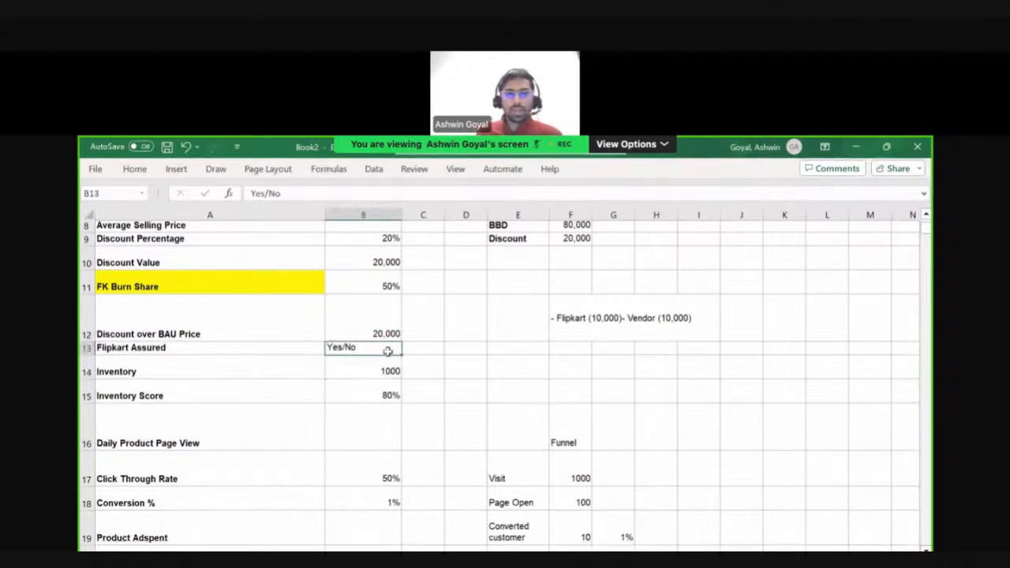
- Review the Flipkart Assured row's label and entry alongside the Inventory entry in row 14
key("Left")
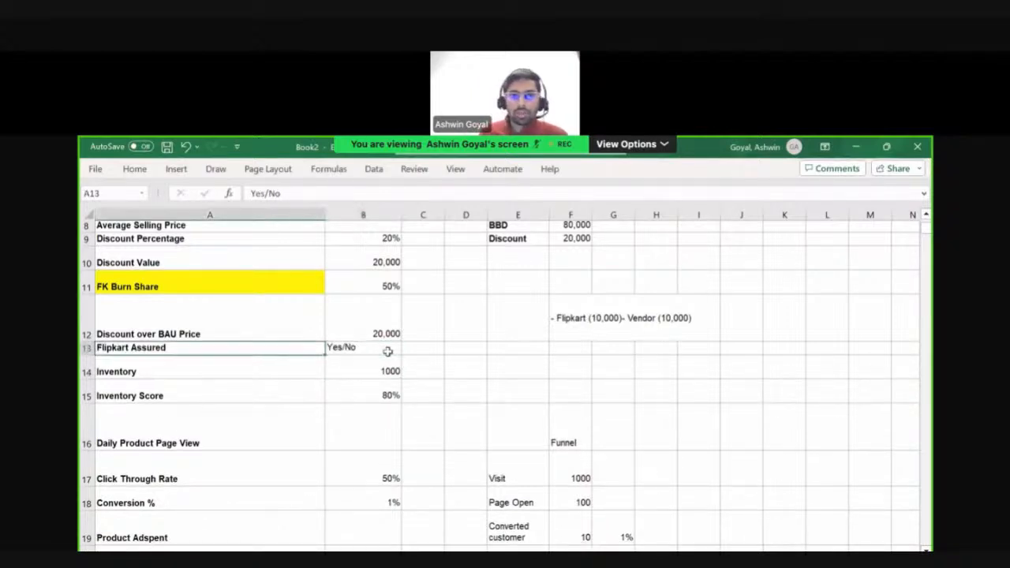
key("Right")
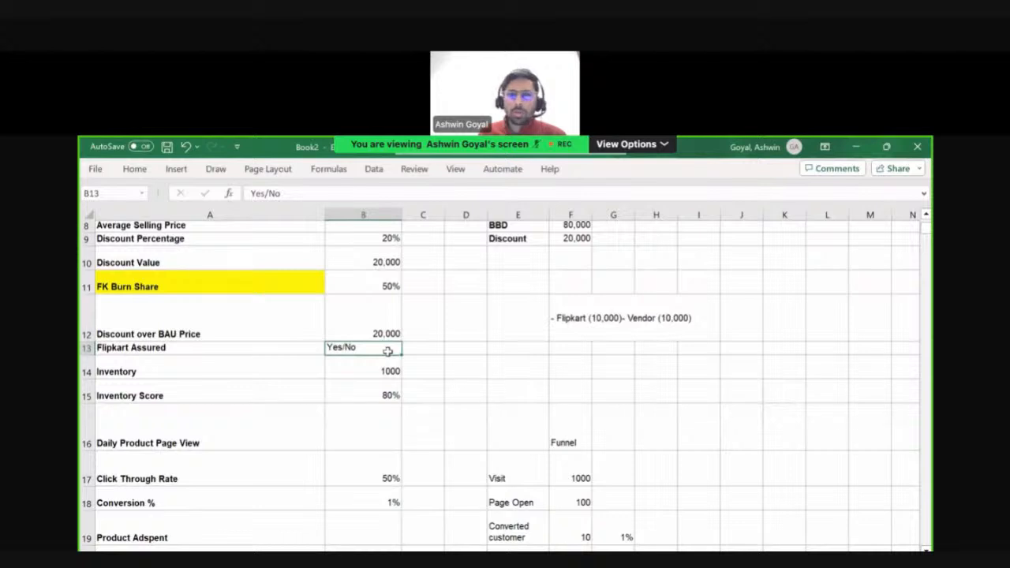
key("Down")
key("Up")
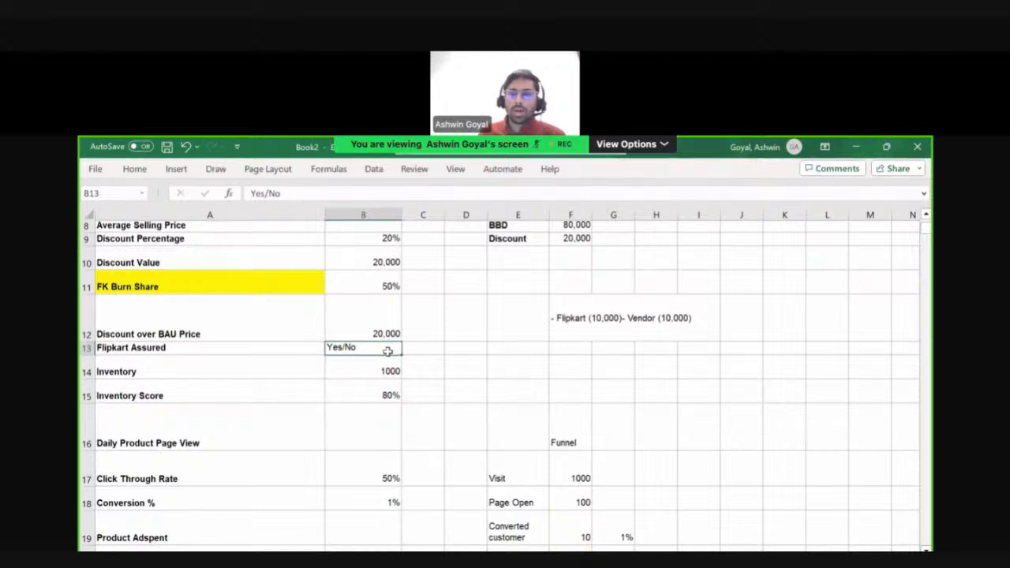
key("Down")
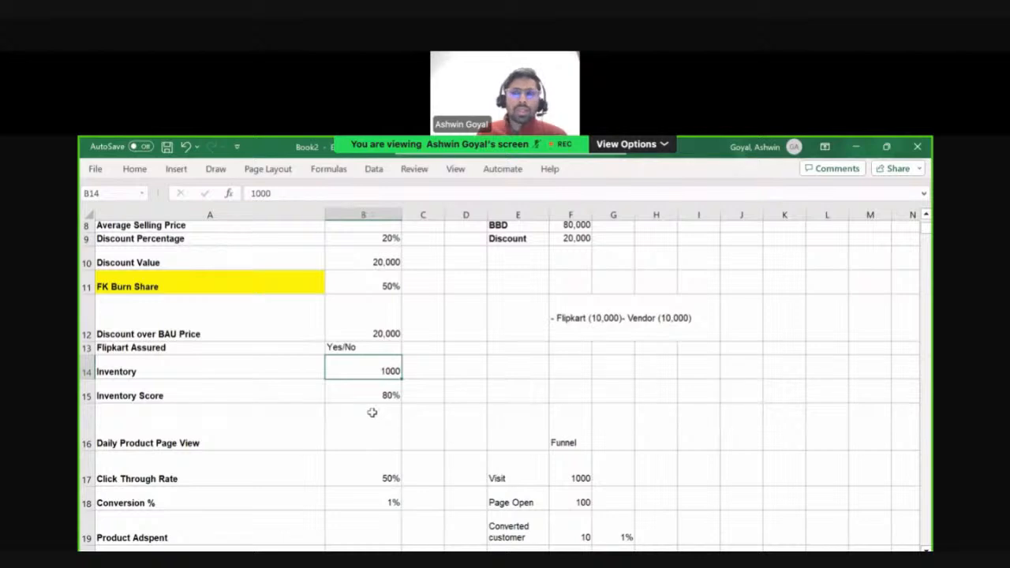
left_click(308, 348)
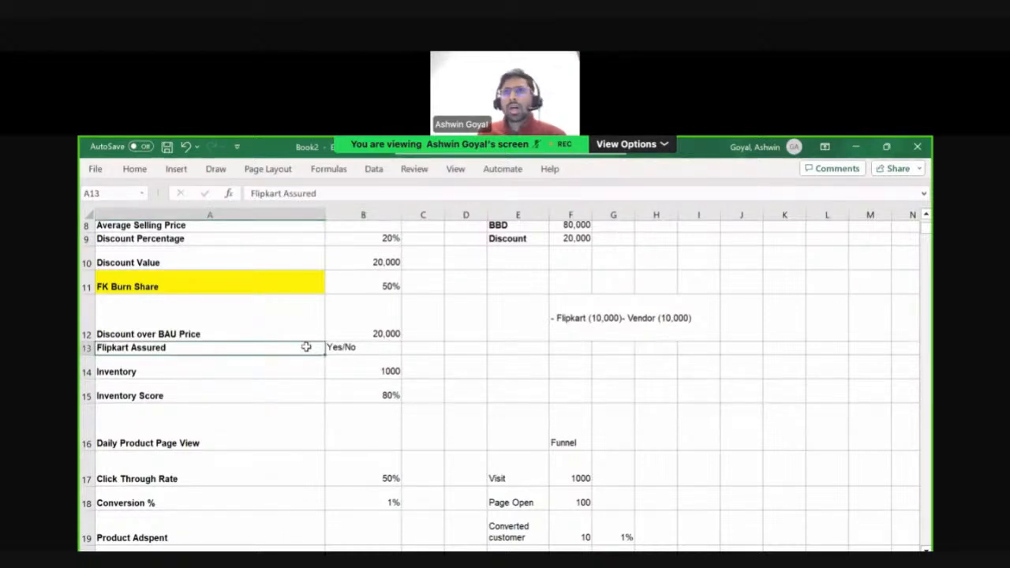
- Examine the Inventory row and its entry in B14 in relation to the product details at the start of the sheet
left_click(306, 368)
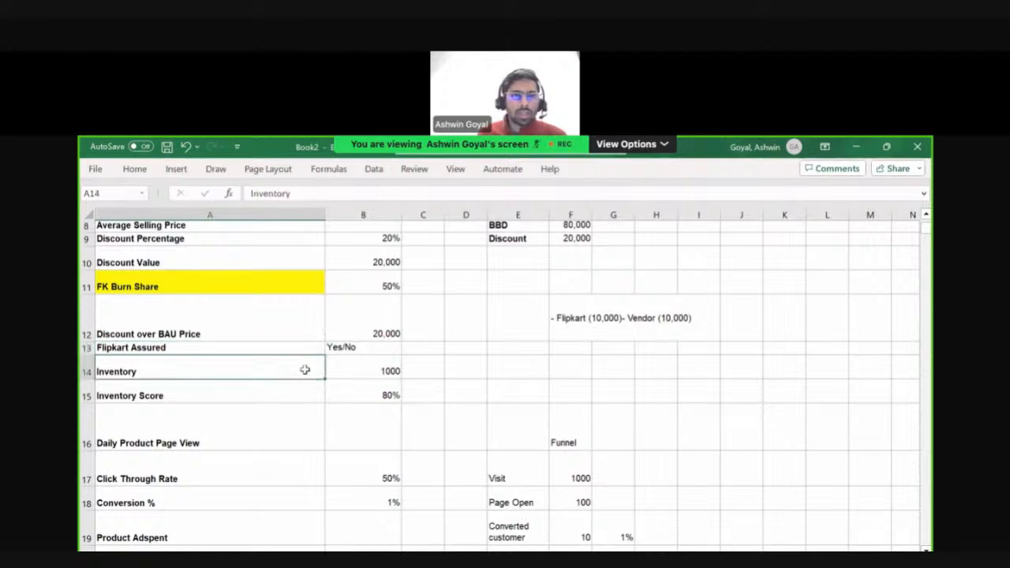
scroll(313, 351, "down", 1)
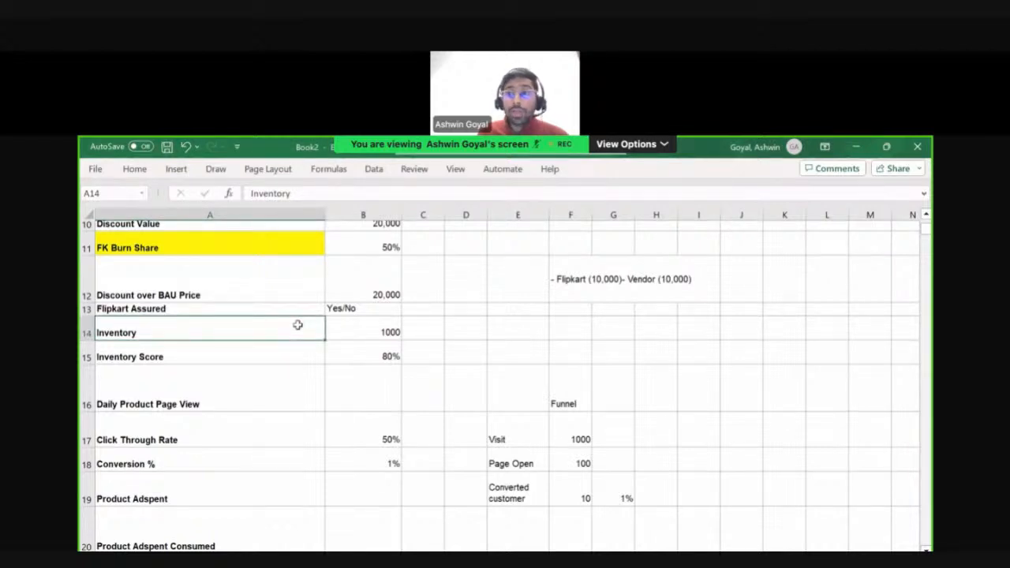
scroll(354, 277, "up", 3)
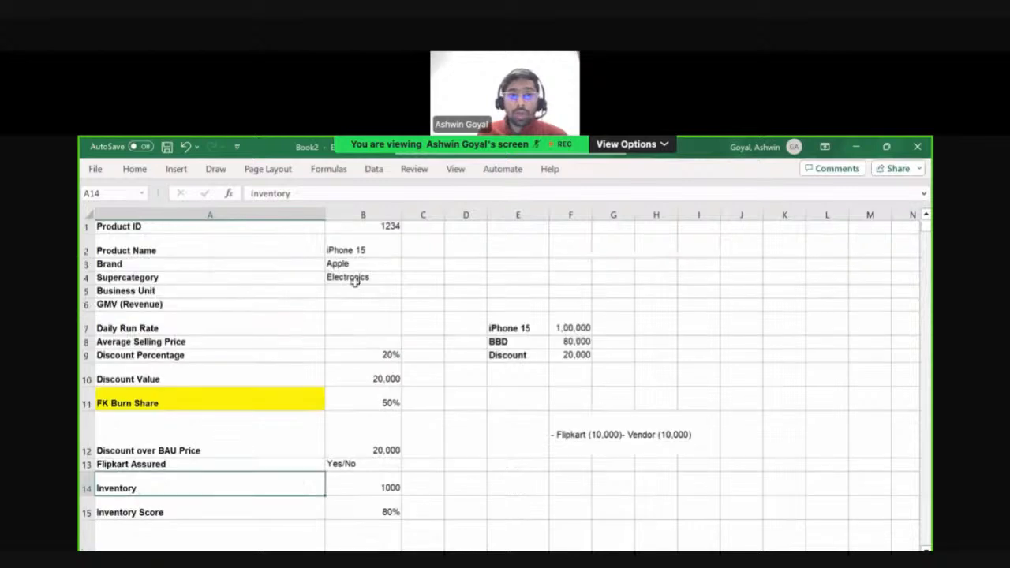
scroll(345, 356, "down", 2)
scroll(356, 383, "down", 2)
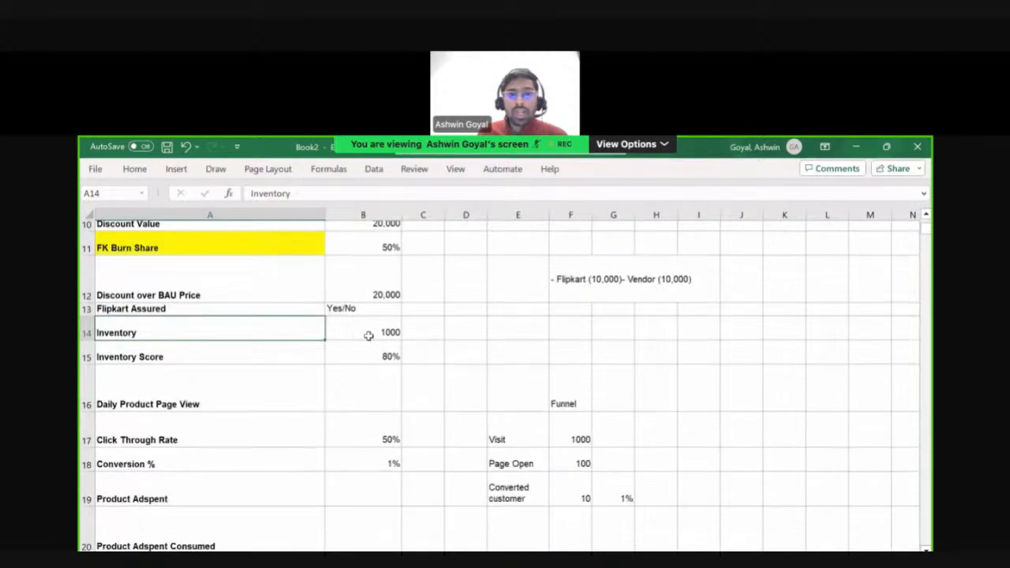
left_click(367, 334)
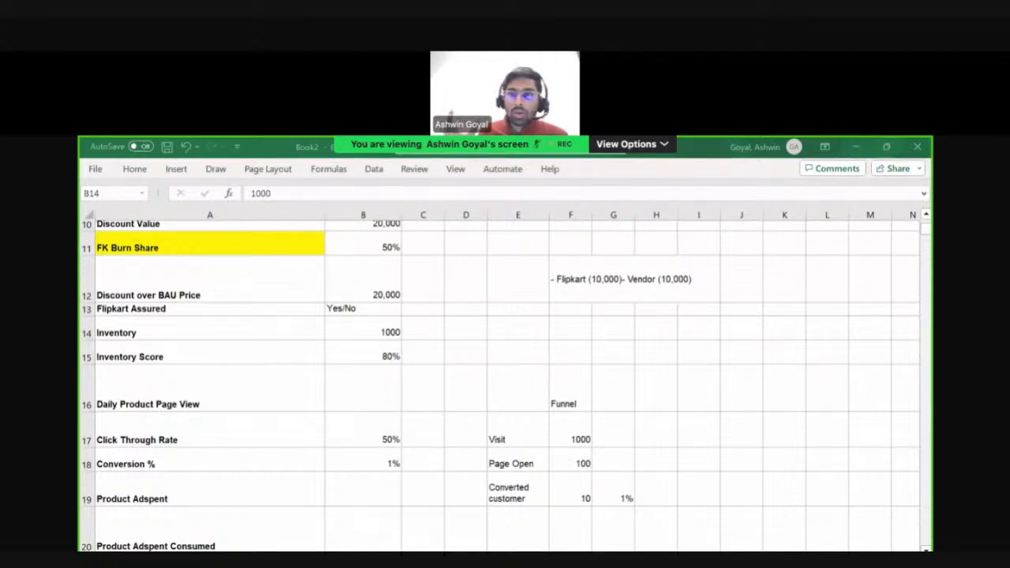
- Examine the Inventory Score row, checking both its label in A15 and its percentage in B15
left_click(364, 353)
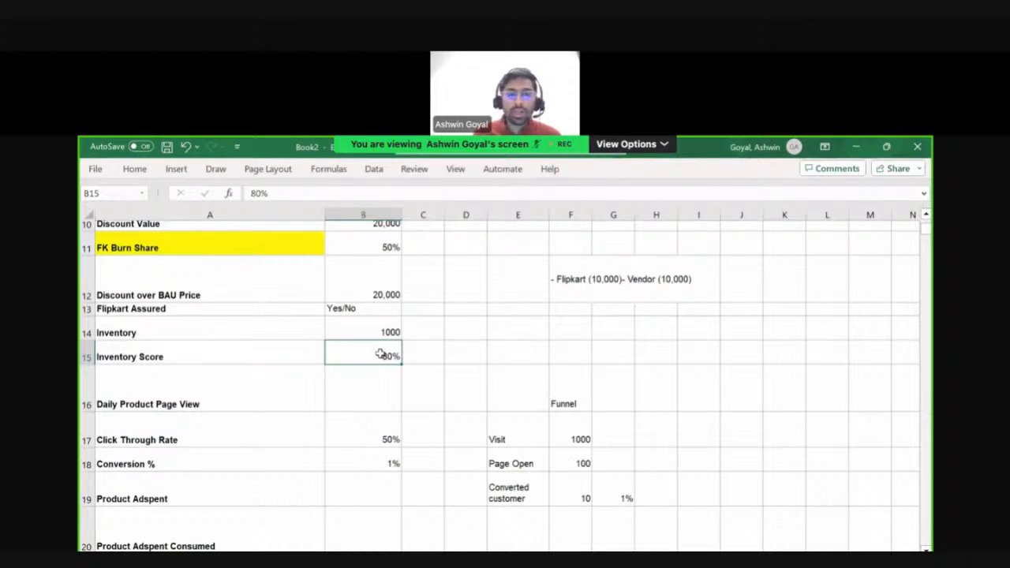
key("Left")
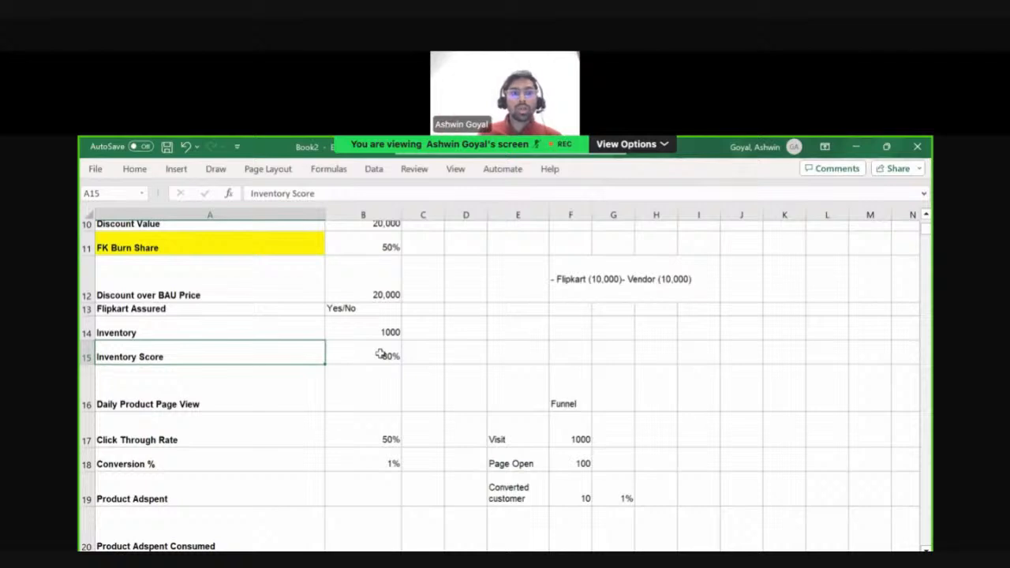
key("Down")
key("Up")
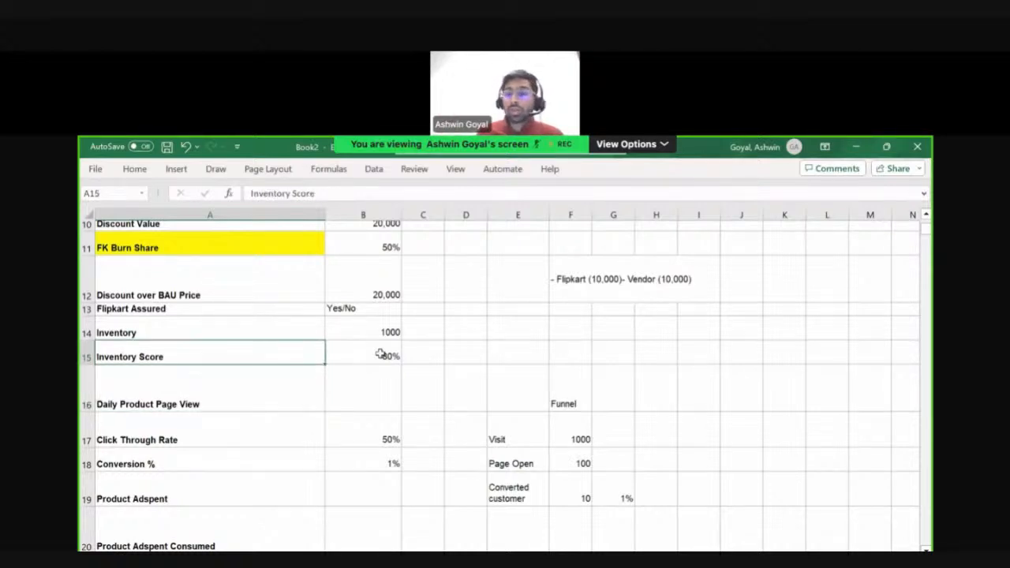
- Review the Inventory Score, Daily Product Page View and Click Through Rate rows in relation to the funnel figures beside them
key("Right")
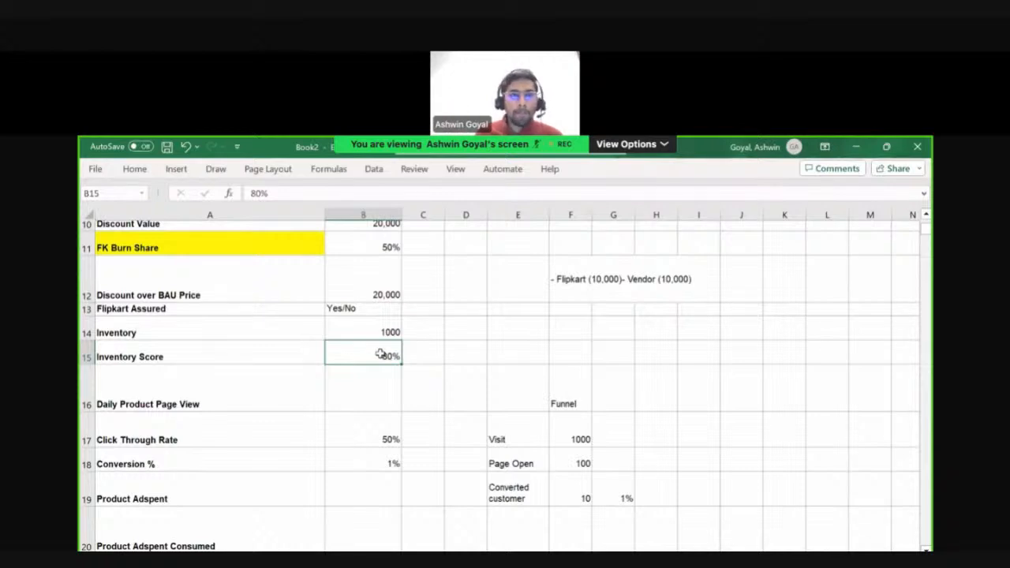
key("Down")
key("Left")
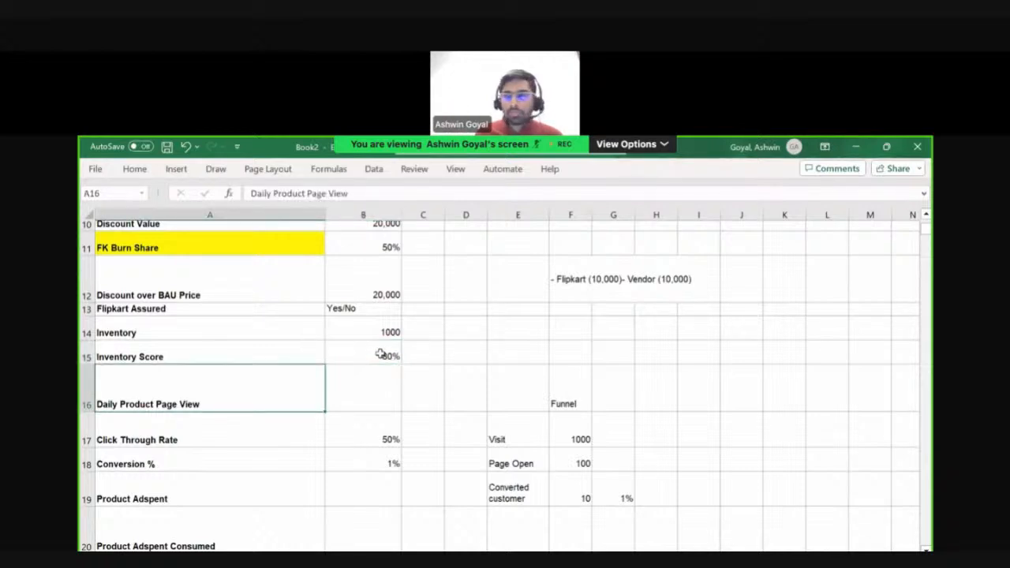
scroll(378, 355, "down", 1)
scroll(370, 370, "down", 1)
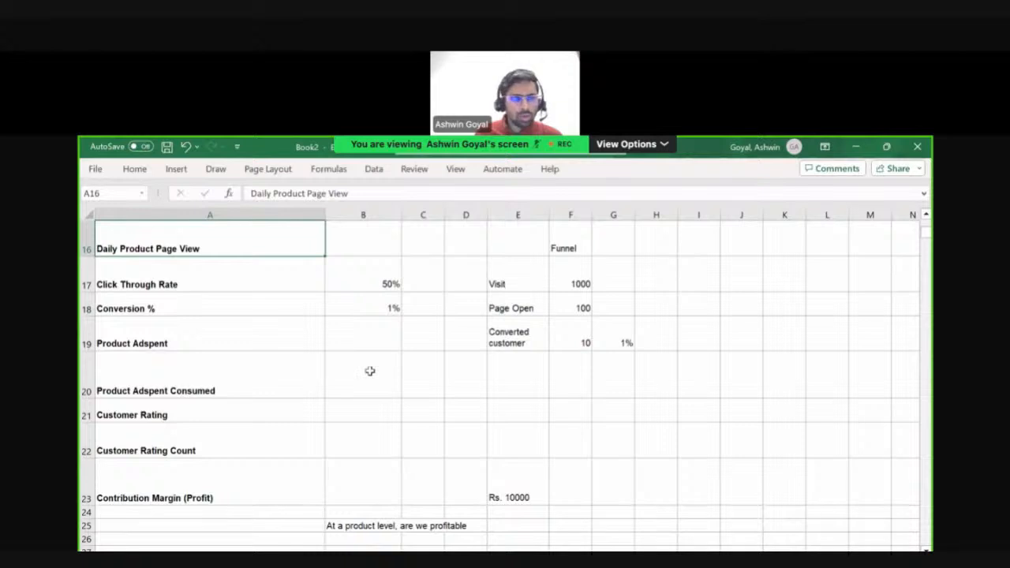
scroll(370, 370, "up", 1)
left_click(375, 282)
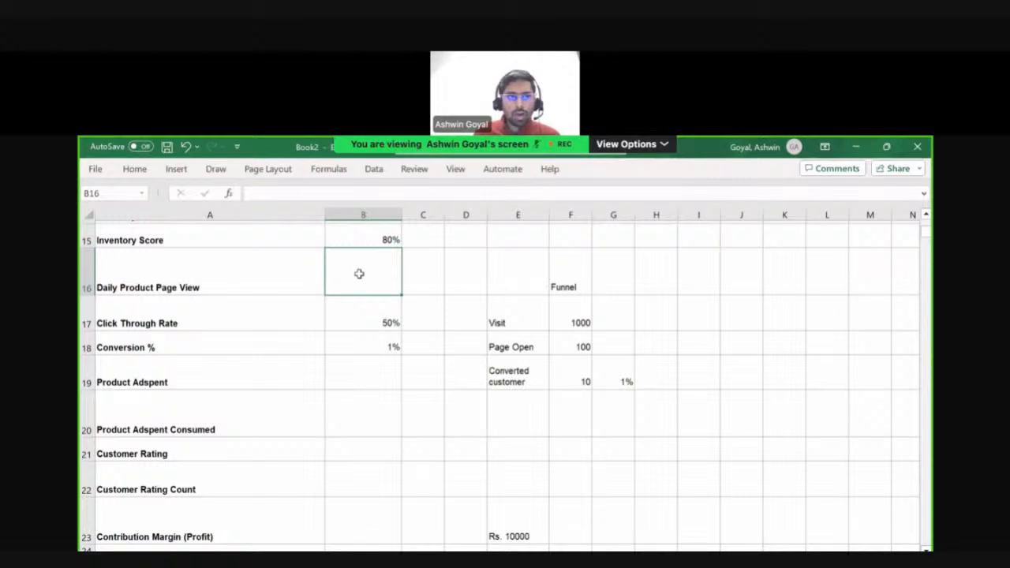
left_click(213, 310)
left_click(351, 316)
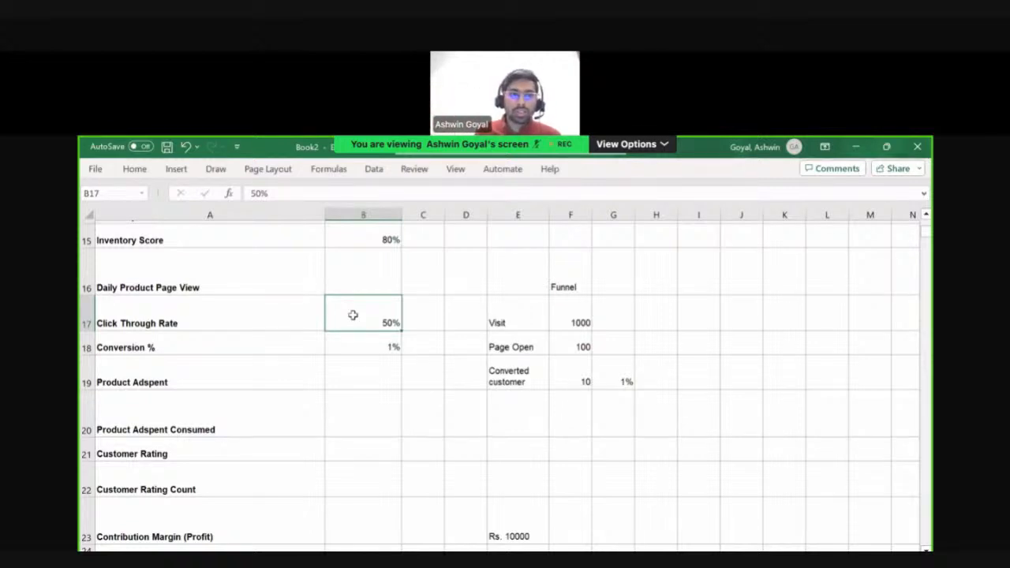
- Clear the conversion percentage in G19, beside the Converted customer count of the funnel
key("Down")
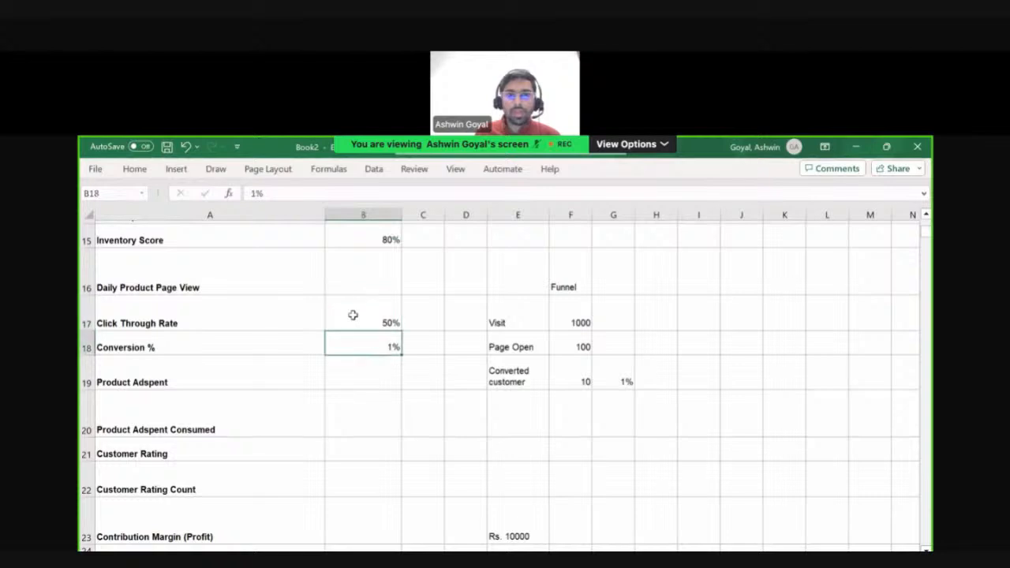
key("Down")
key("Right")
key("Right")
key("Right")
key("Right")
key("Right")
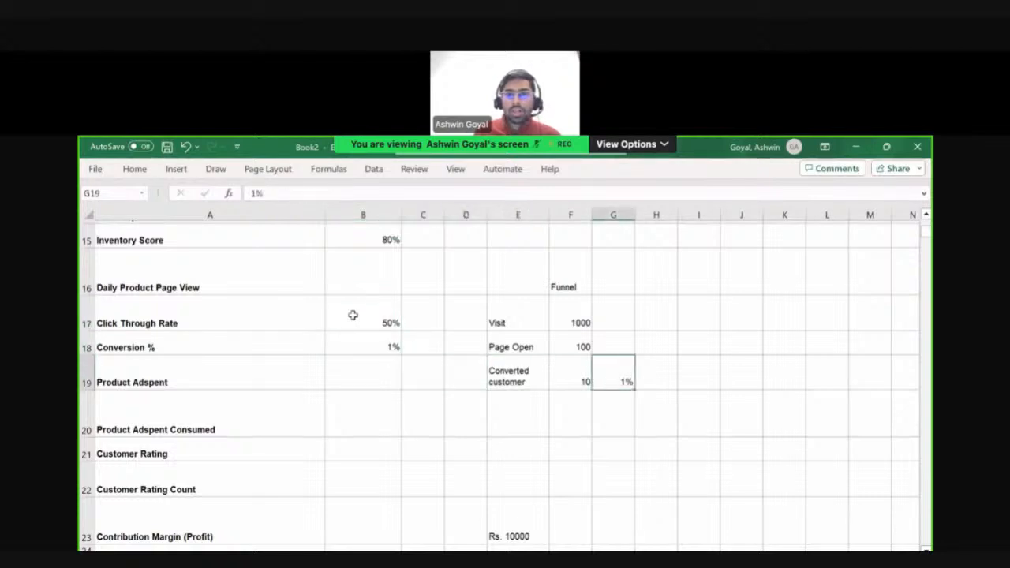
key("Delete")
- Clear the Conversion % example value in cell B18
key("Left")
key("Left")
key("Left")
key("Up")
key("Left")
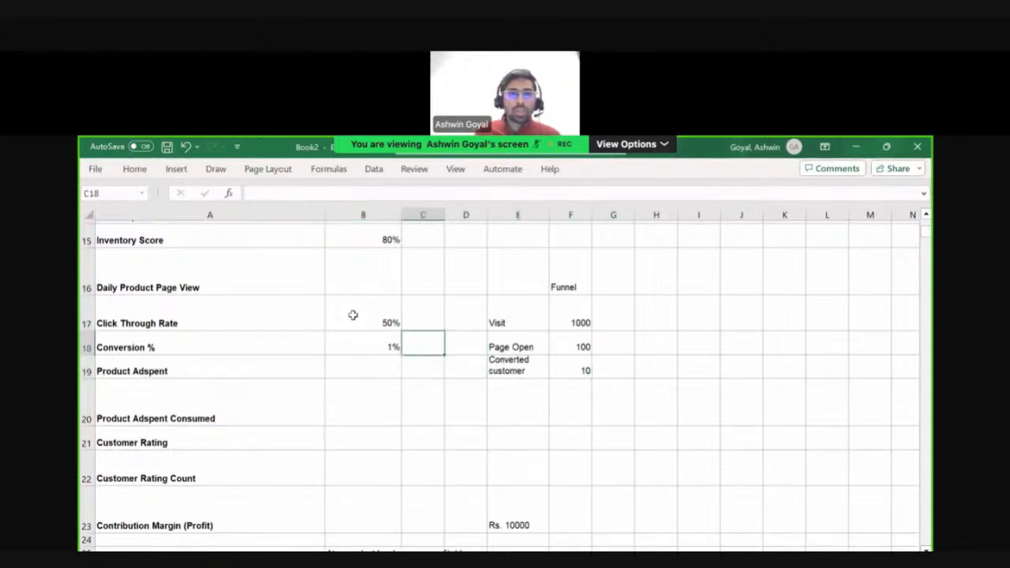
key("Left")
key("Delete")
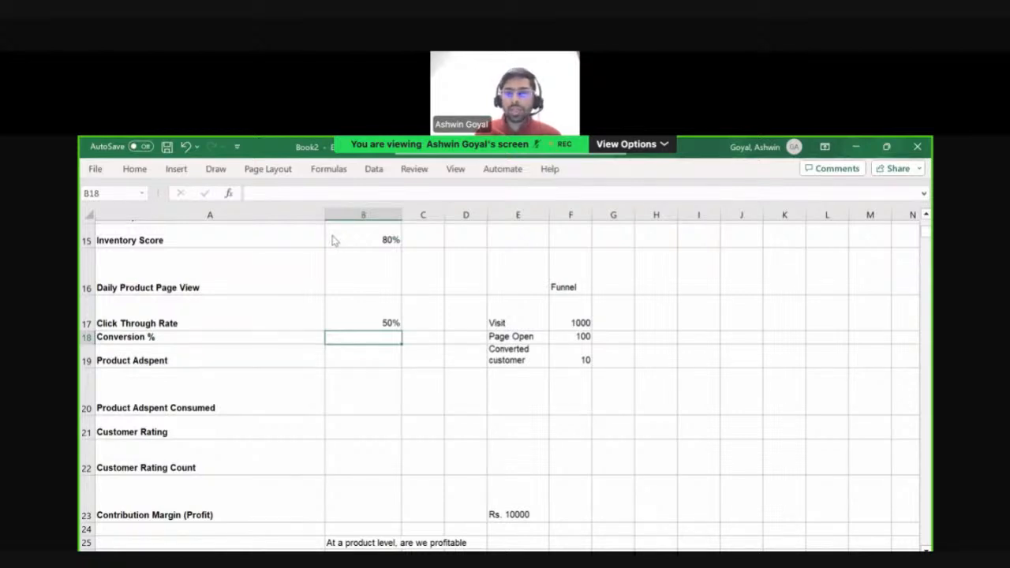
- Make the funnel stage labels in E17:E19 bold
left_click(643, 368)
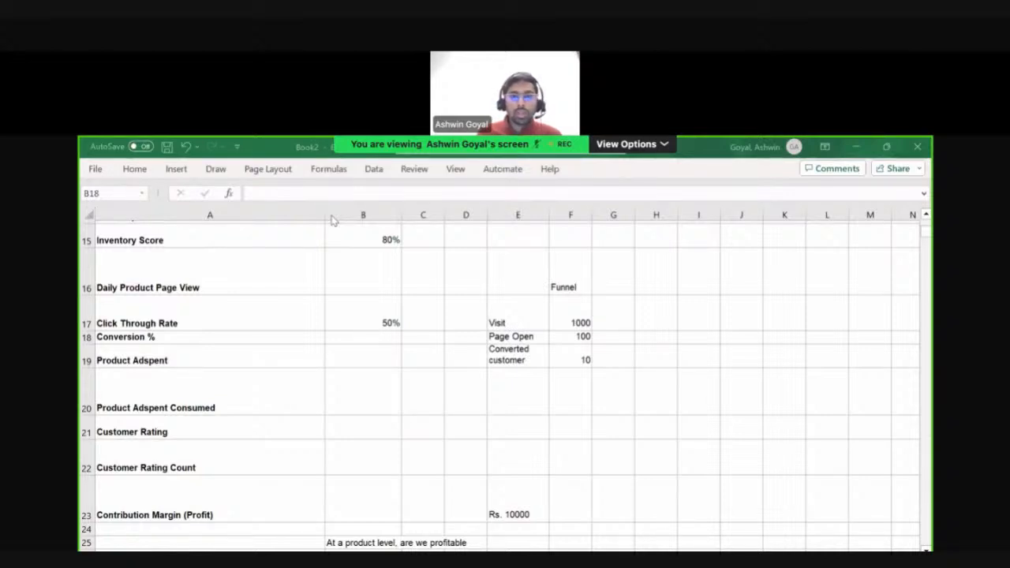
left_click(562, 277)
left_click(550, 296)
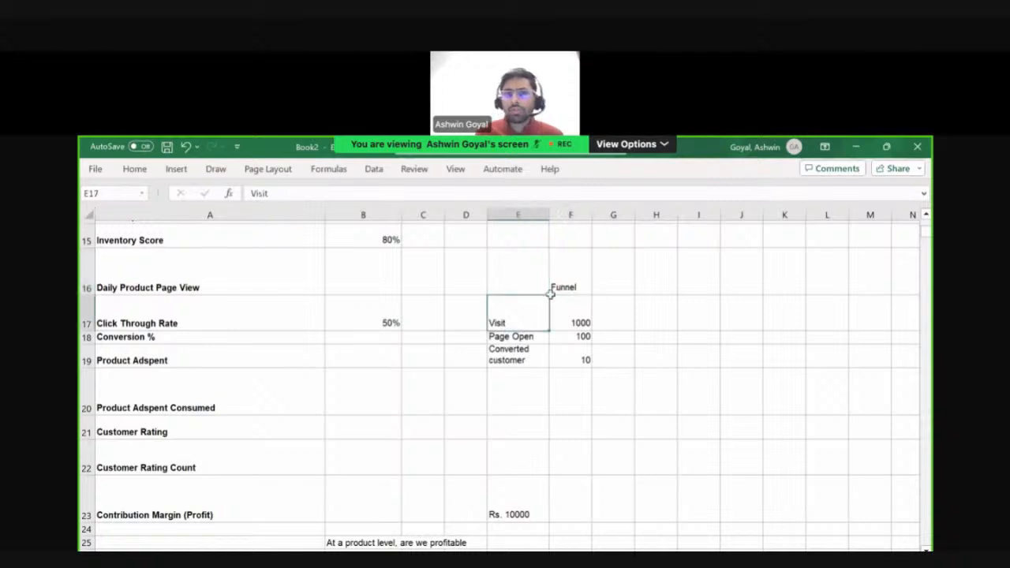
mouse_move(549, 296)
left_mouse_down()
mouse_move(532, 342)
mouse_move(537, 360)
left_mouse_up()
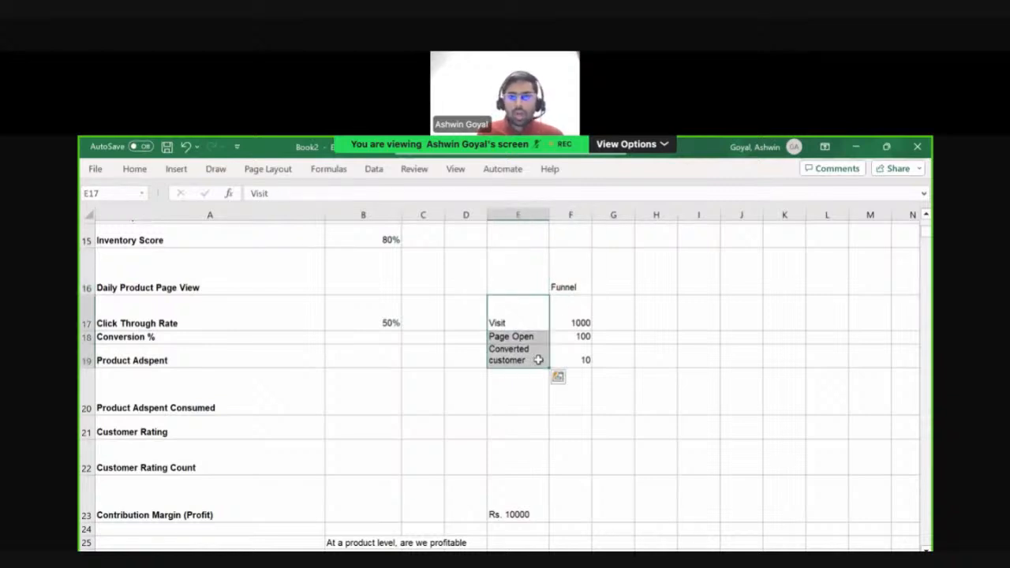
key("ctrl+b")
- Replace the first funnel stage label in E17 with Search
key("Up")
key("Right")
key("Down")
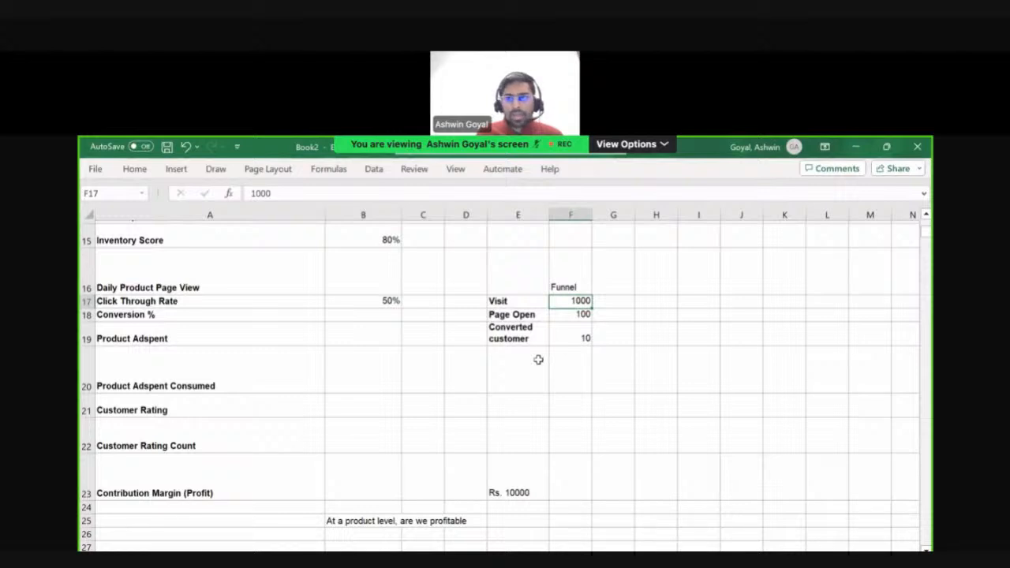
key("Left")
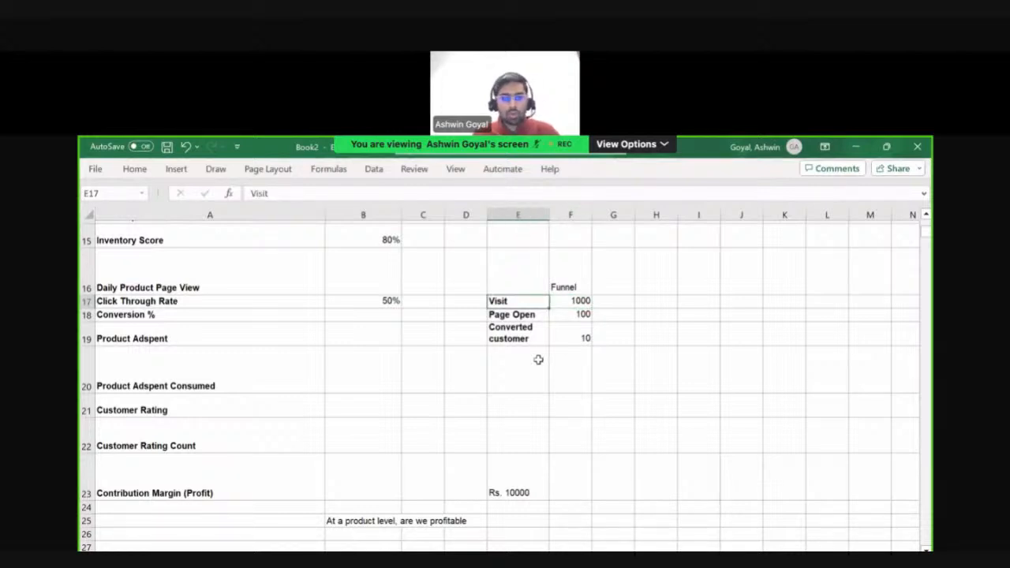
type("Search")
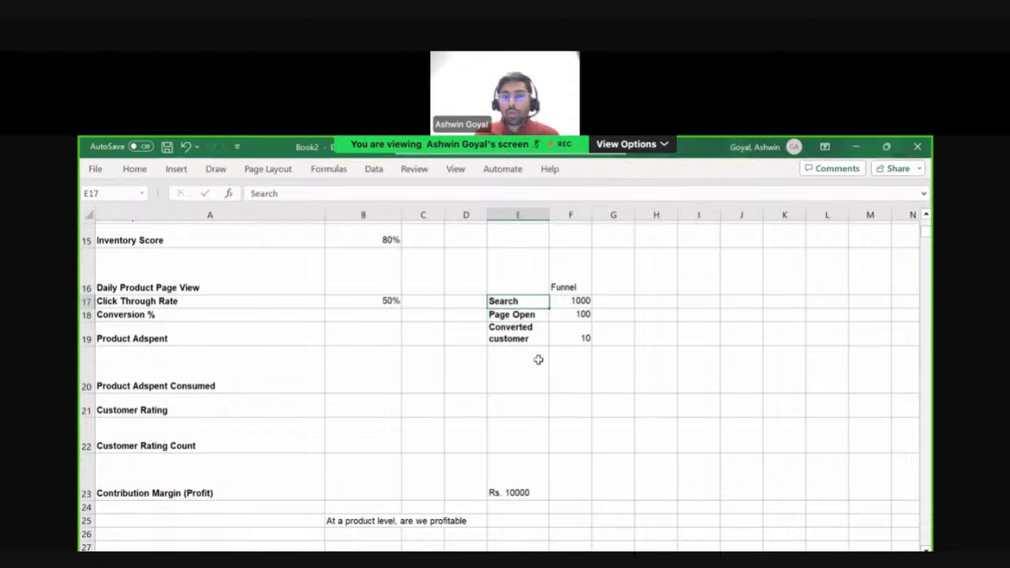
key("Tab")
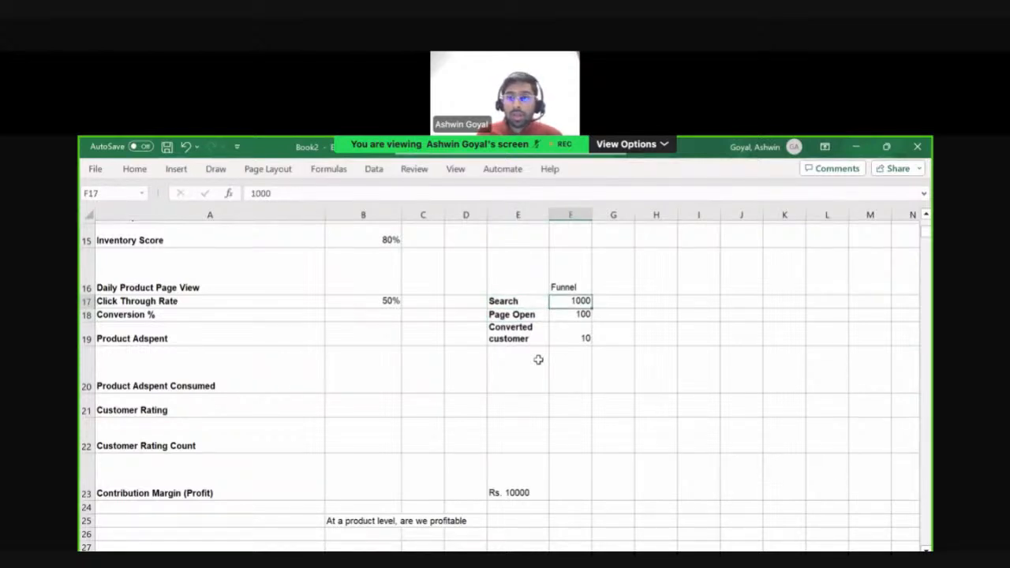
- Calculate the funnel's conversion rate in G19 by dividing converted customers by searches with =F19/F17
key("Down")
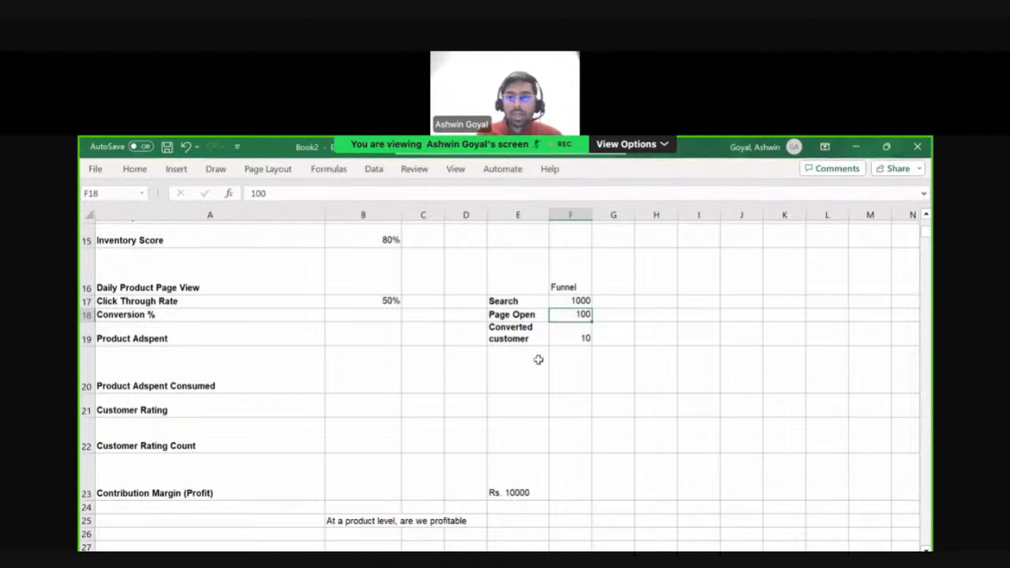
key("shift+Left")
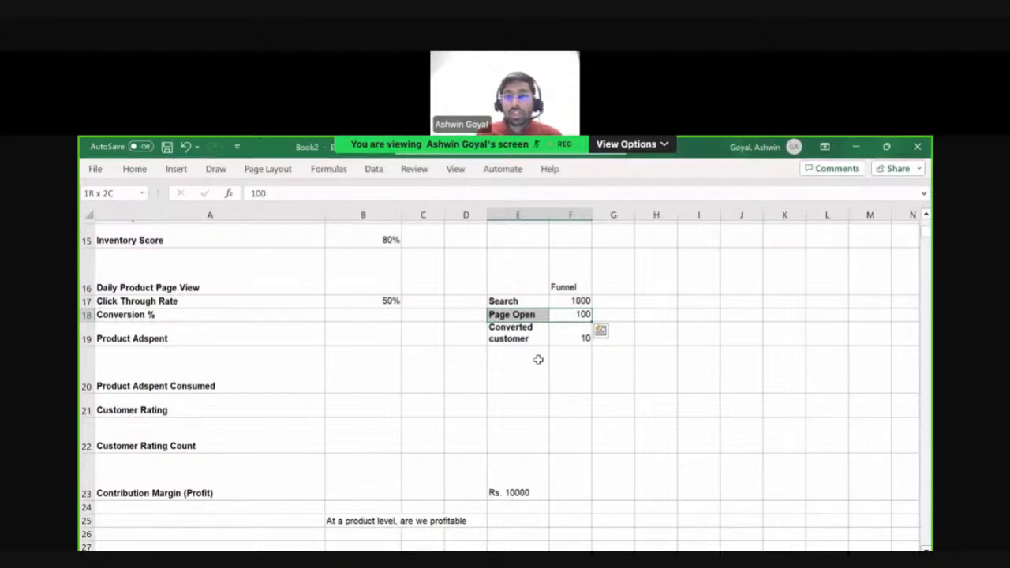
key("shift+Right")
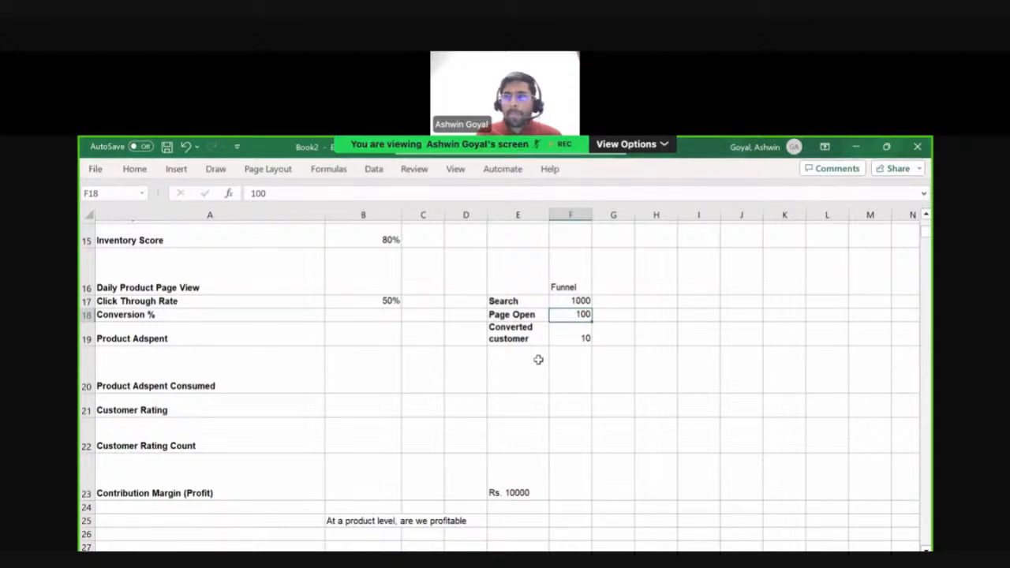
key("Down")
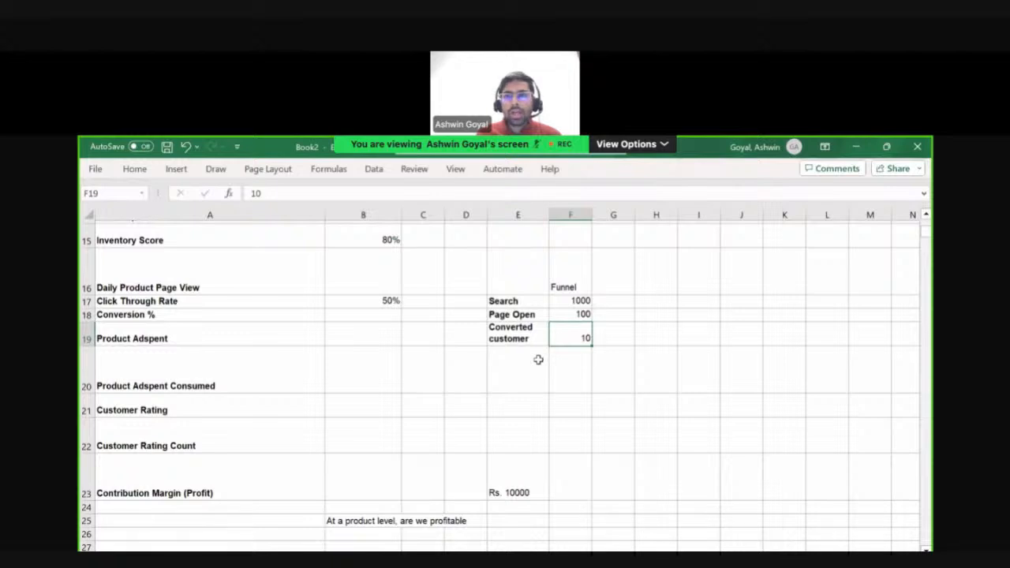
key("Right")
type("=")
key("Left")
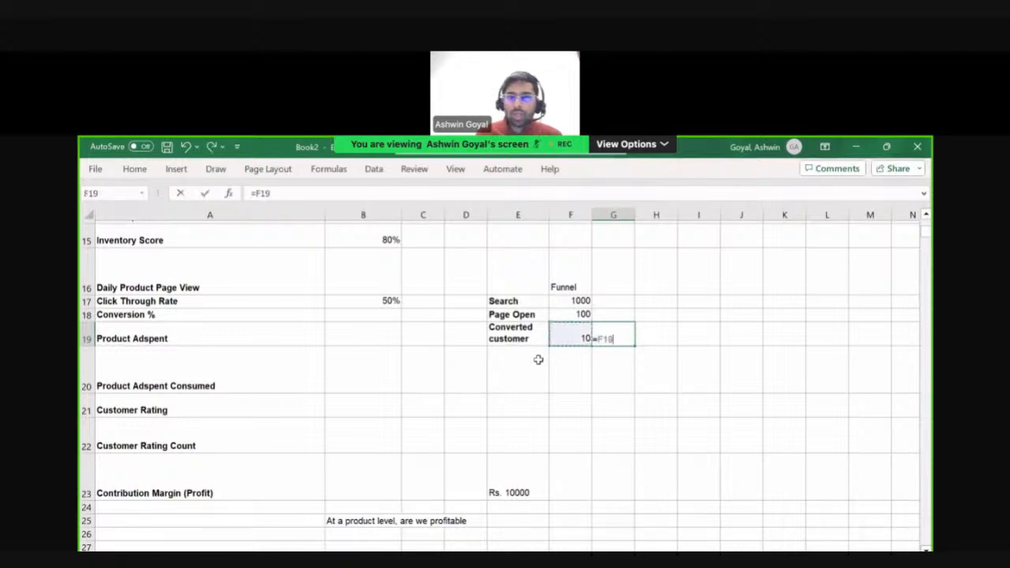
type("/")
key("Up")
key("Up")
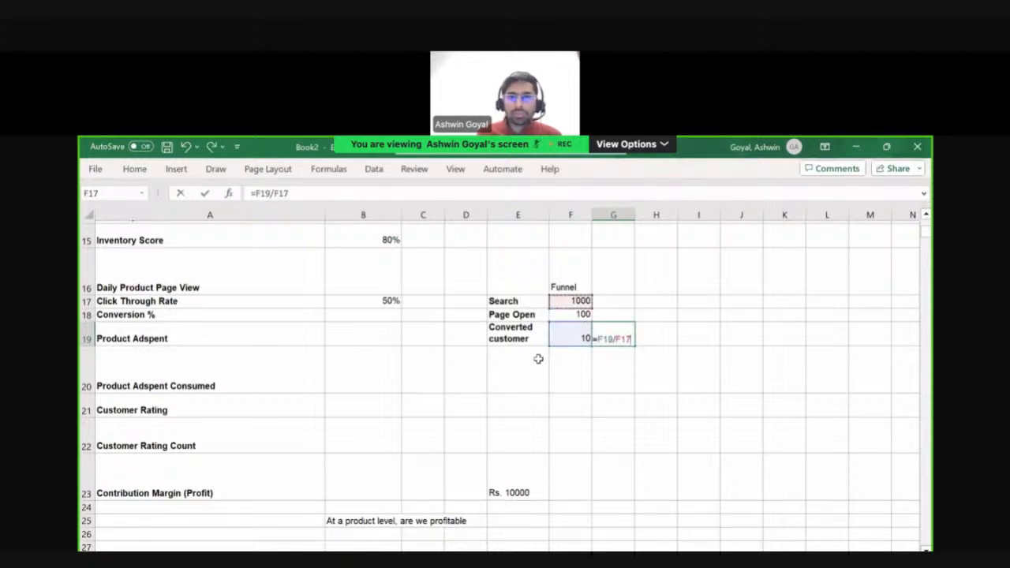
key("Return")
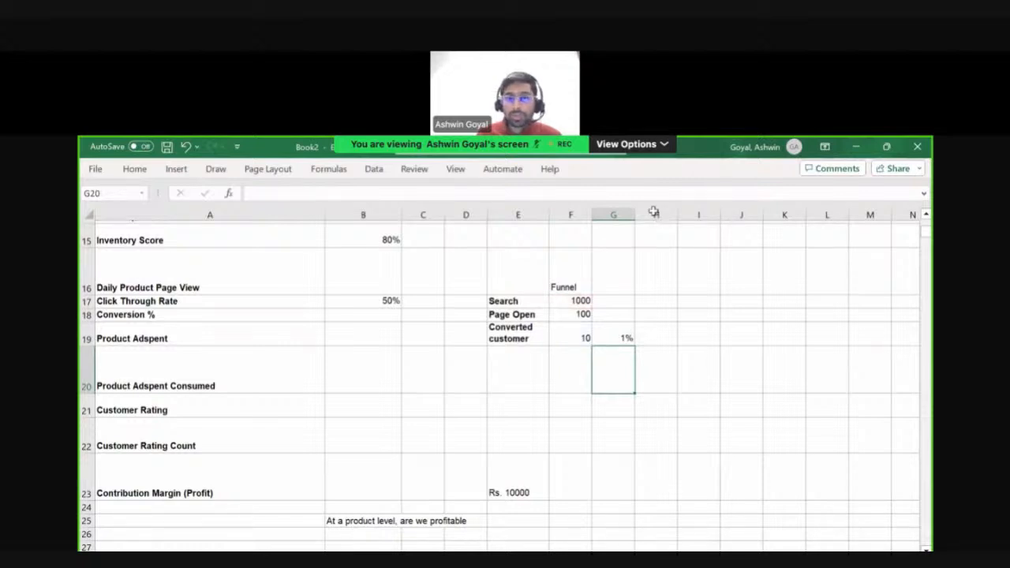
- Enter 1% as the Conversion % example value in cell B18
left_click(365, 318)
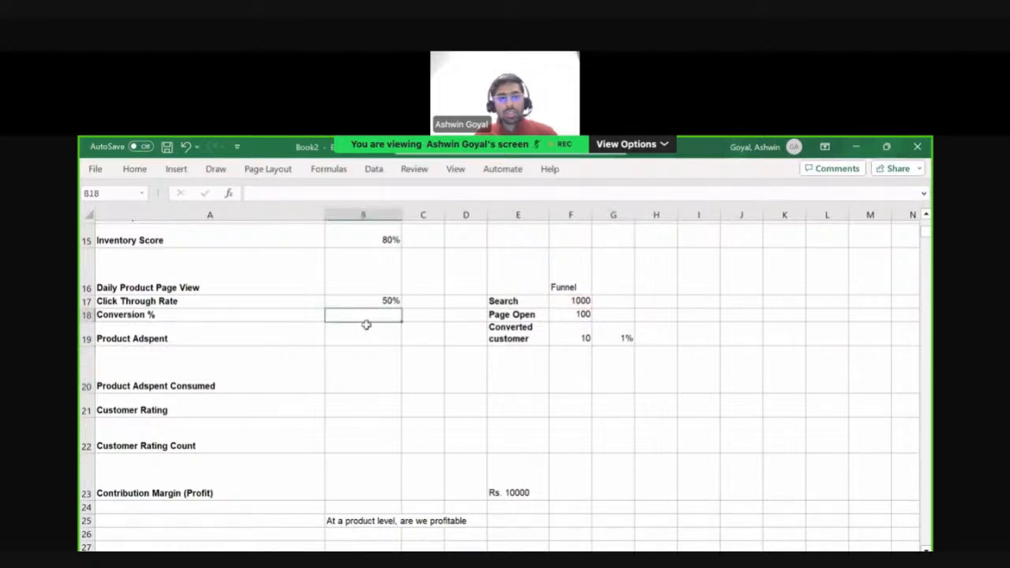
type("1%")
key("Return")
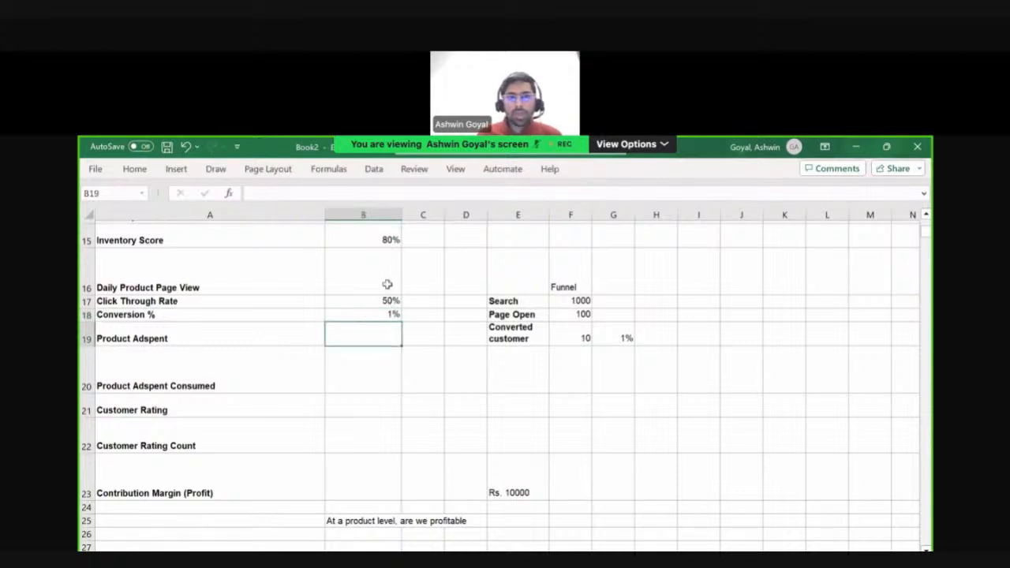
key("alt+Tab")
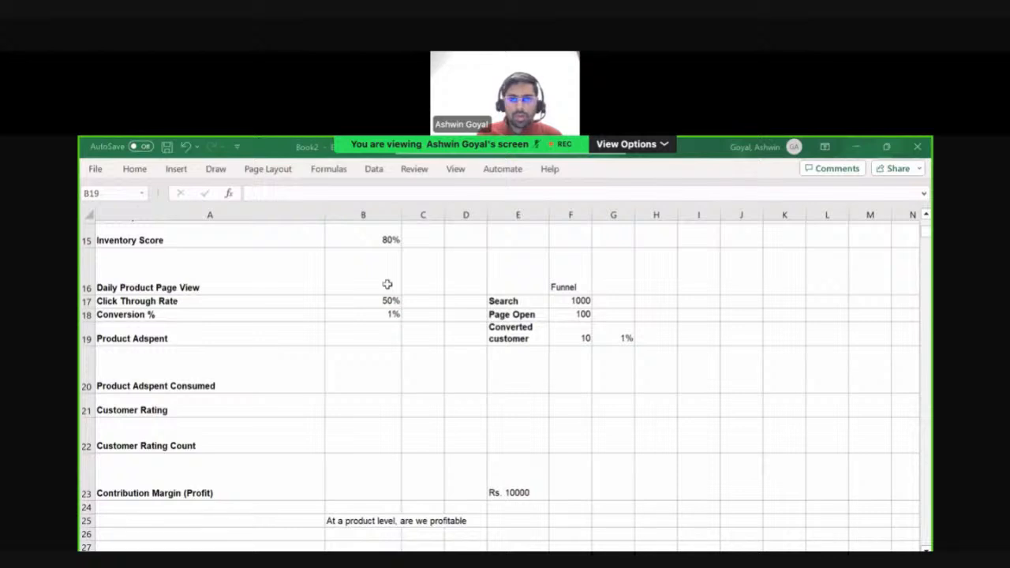
- Examine the Product Adspent and Product Adspent Consumed rows, comparing their labels in column A with their entries in column B
left_click(383, 361)
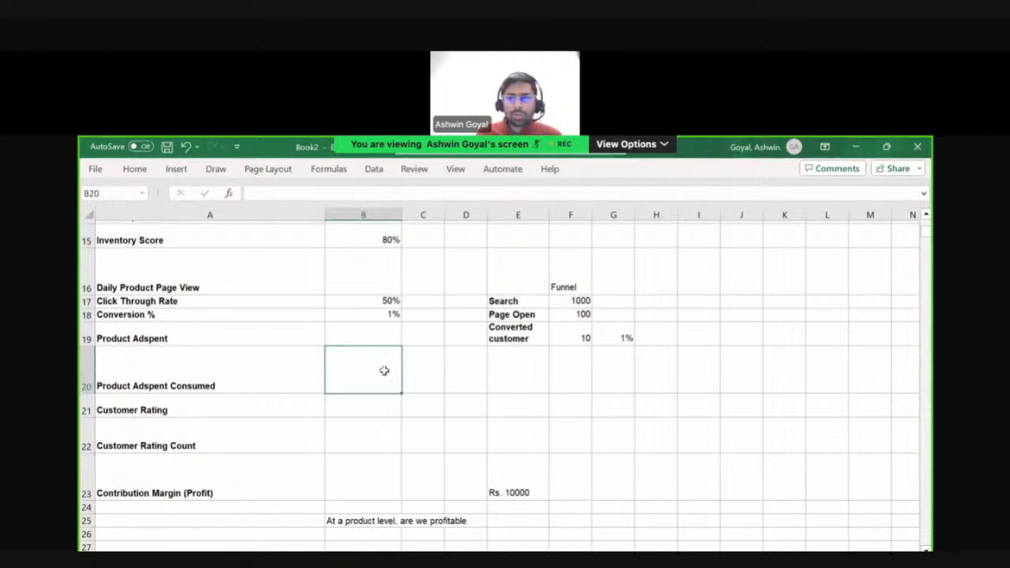
scroll(383, 371, "up", 1)
scroll(382, 371, "down", 1)
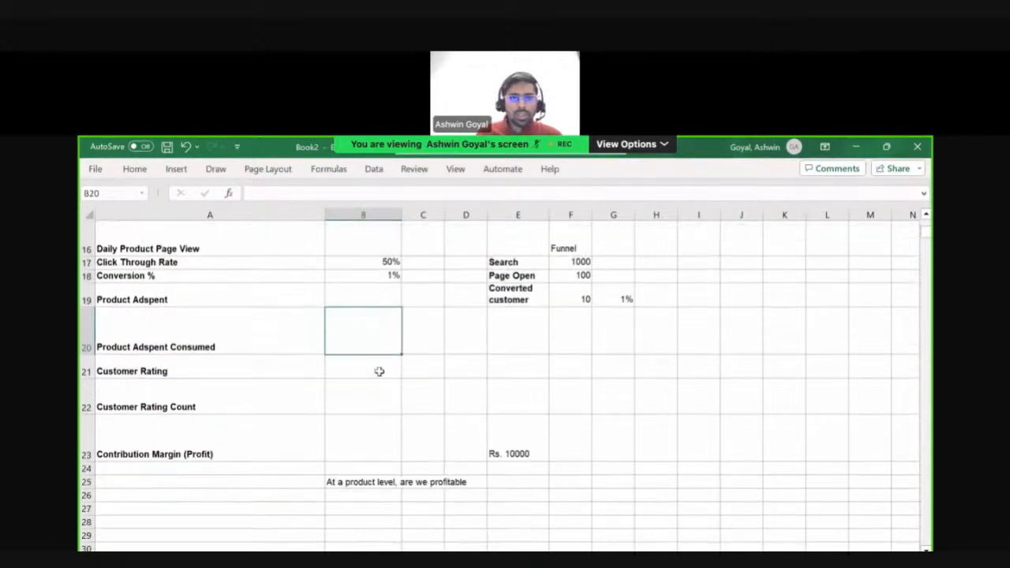
scroll(378, 372, "up", 1)
scroll(378, 373, "down", 1)
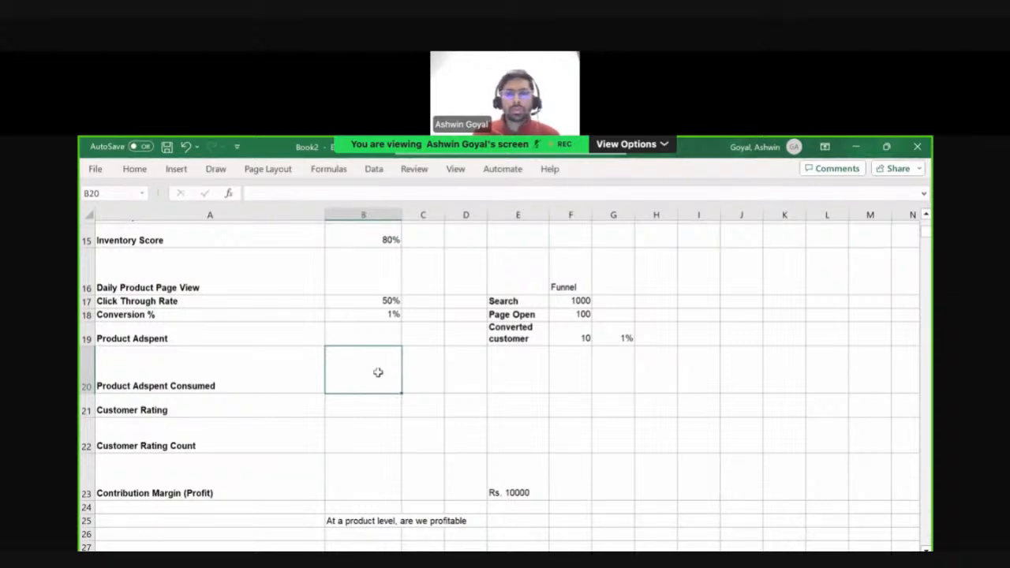
left_click(261, 384)
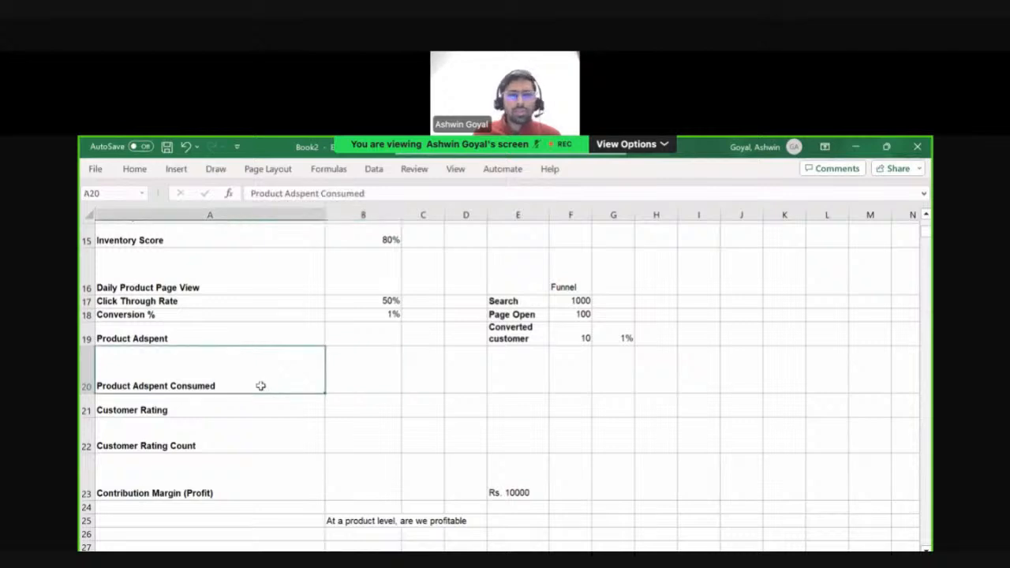
key("Up")
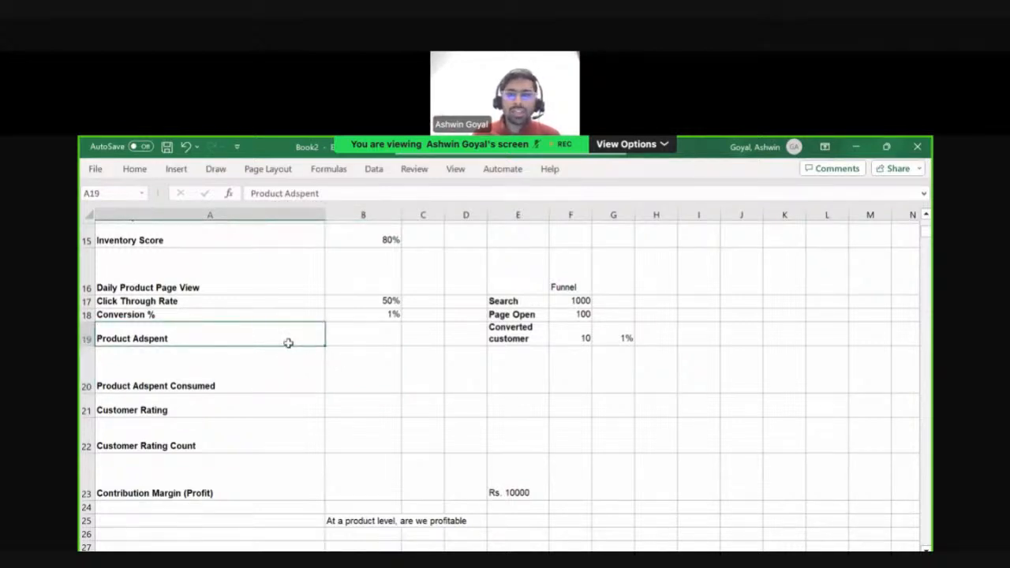
left_click(339, 370)
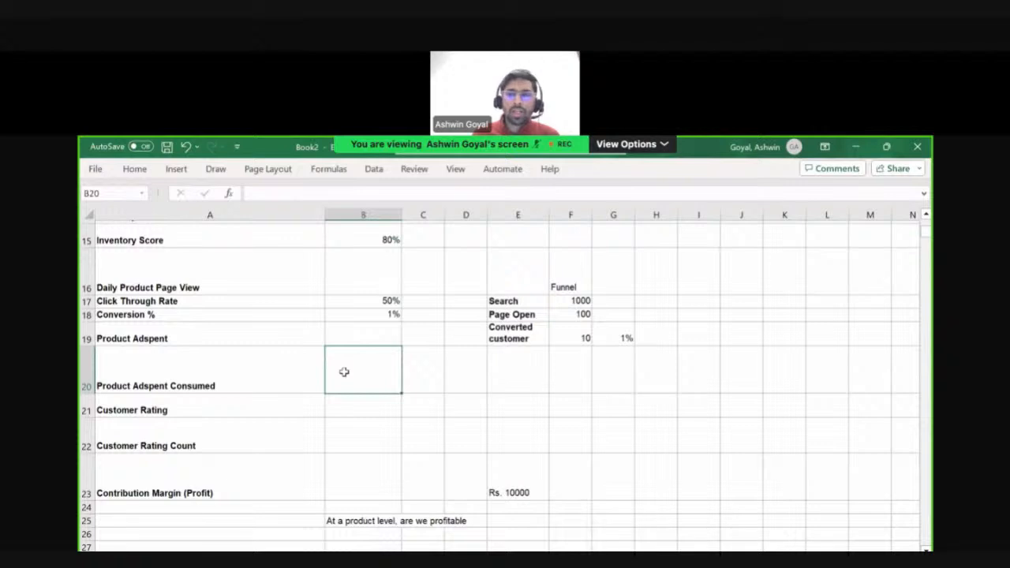
- Review the Customer Rating and Customer Rating Count rows, ending at the Contribution Margin (Profit) entry in B23
left_click(320, 407)
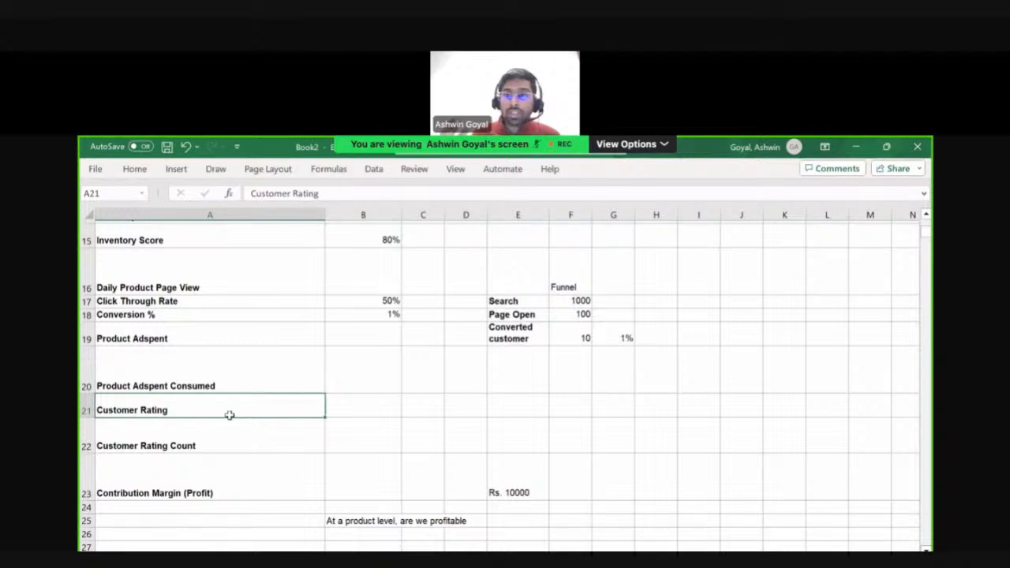
key("Right")
key("Down")
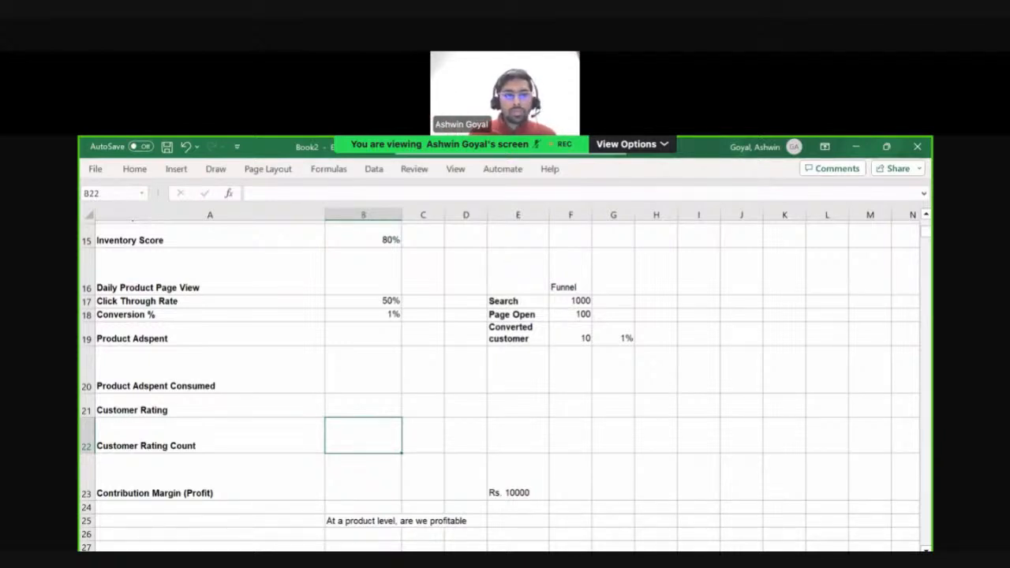
key("Up")
key("Down")
key("Down")
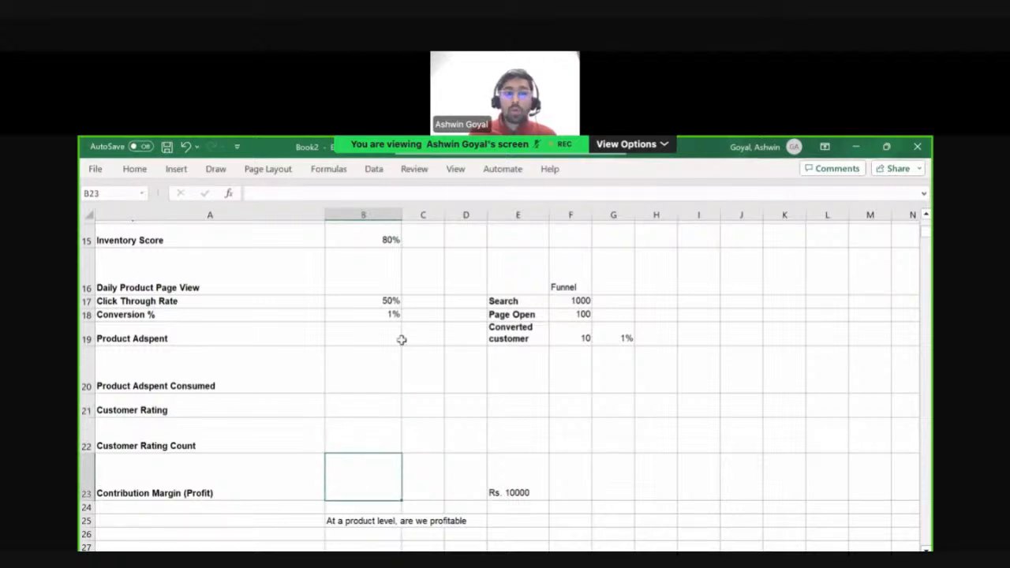
- Review the product sheet from the Contribution Margin (Profit) label in row 23 up to the Product Name entry in B2
double_click(235, 490)
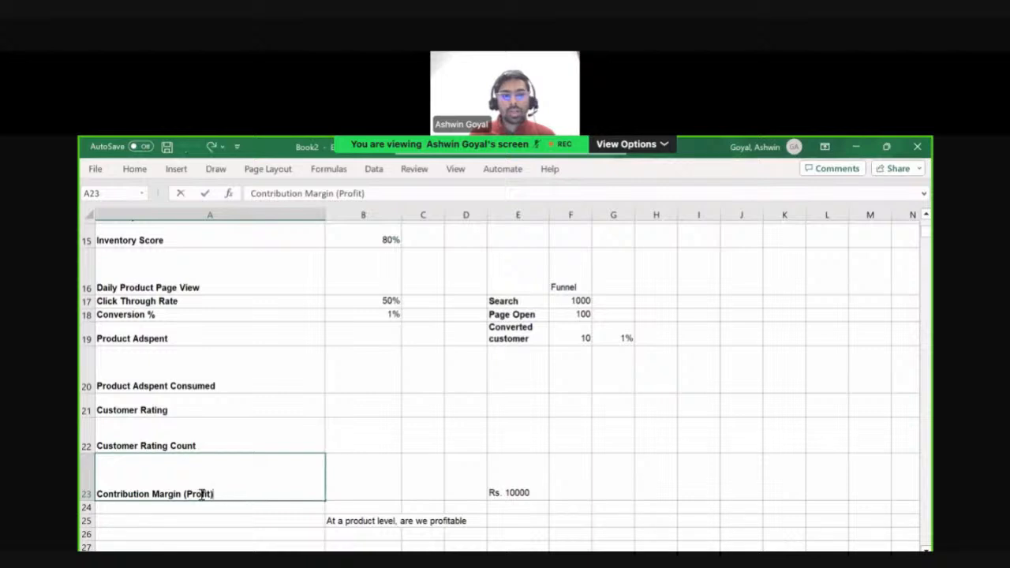
double_click(201, 494)
key("Tab")
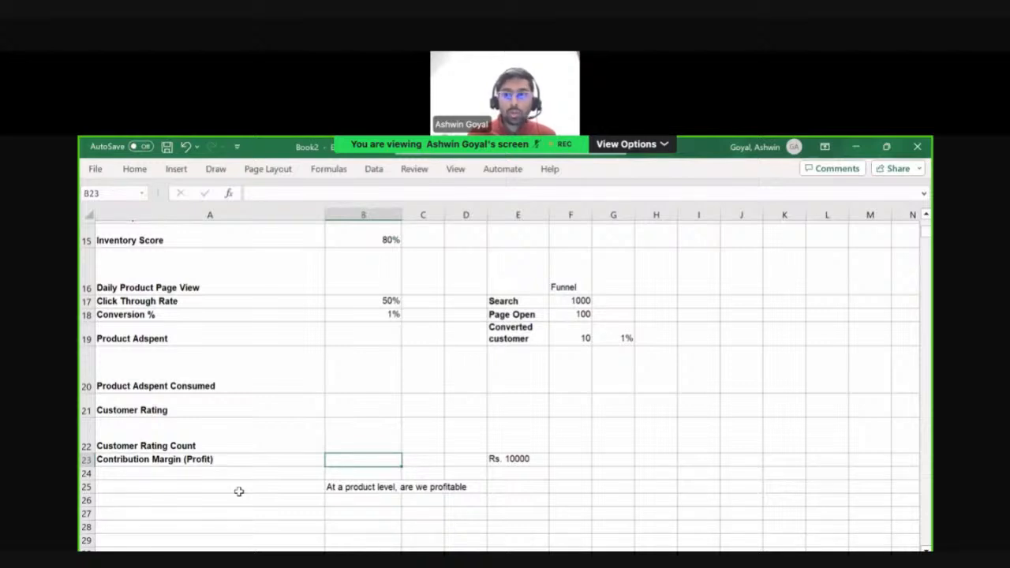
scroll(236, 489, "up", 5)
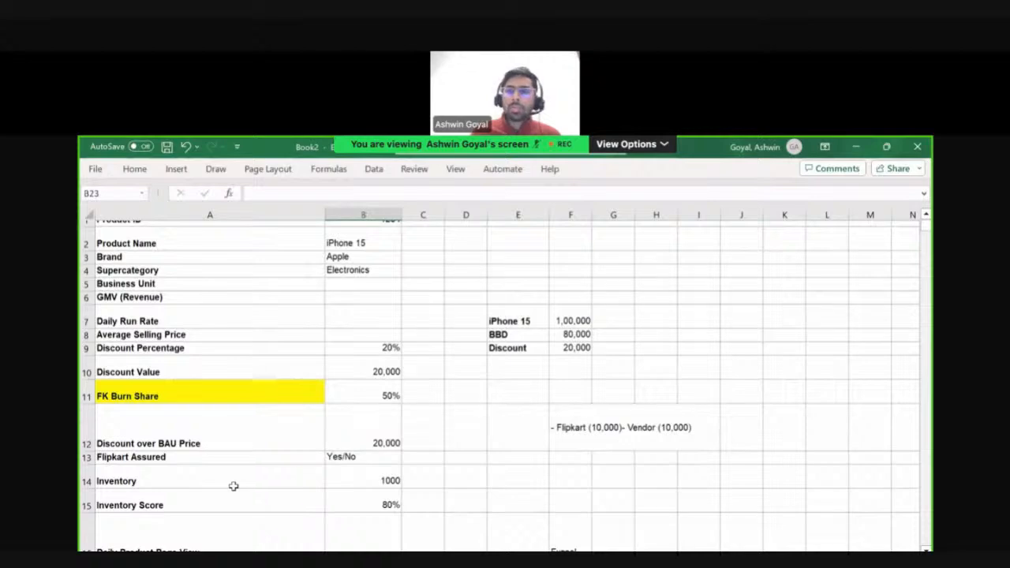
scroll(232, 486, "down", 4)
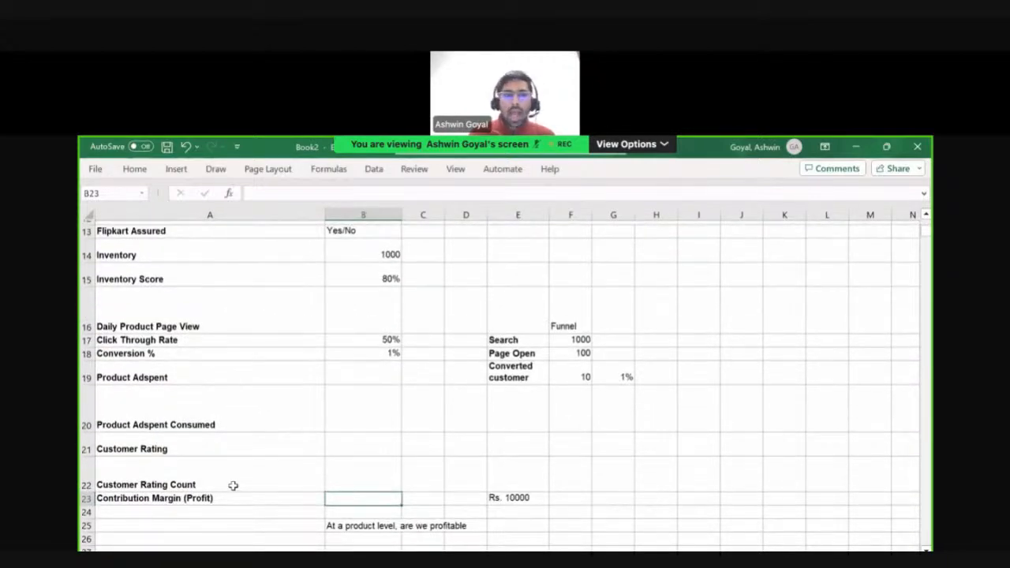
scroll(233, 485, "up", 4)
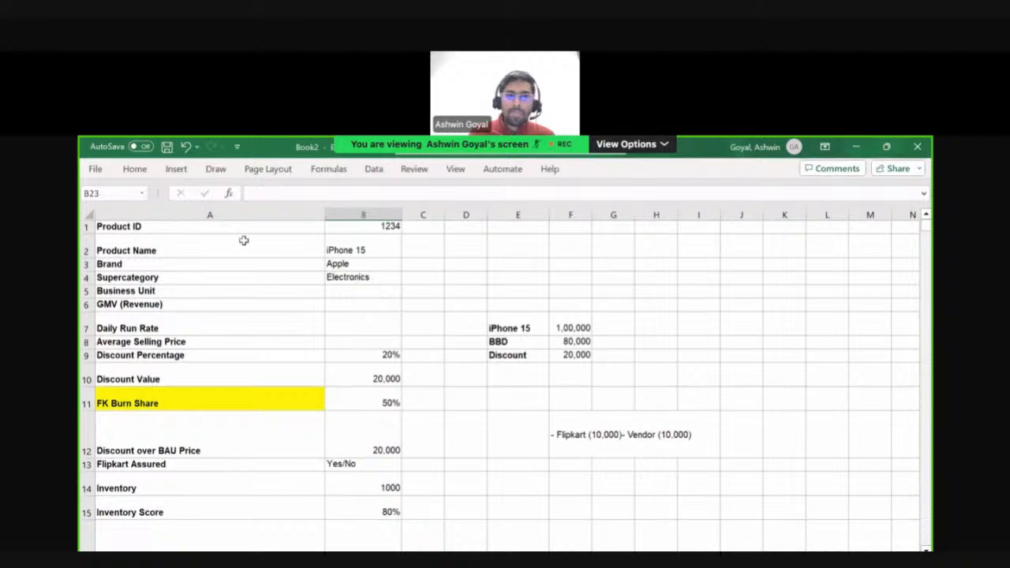
left_click(328, 250)
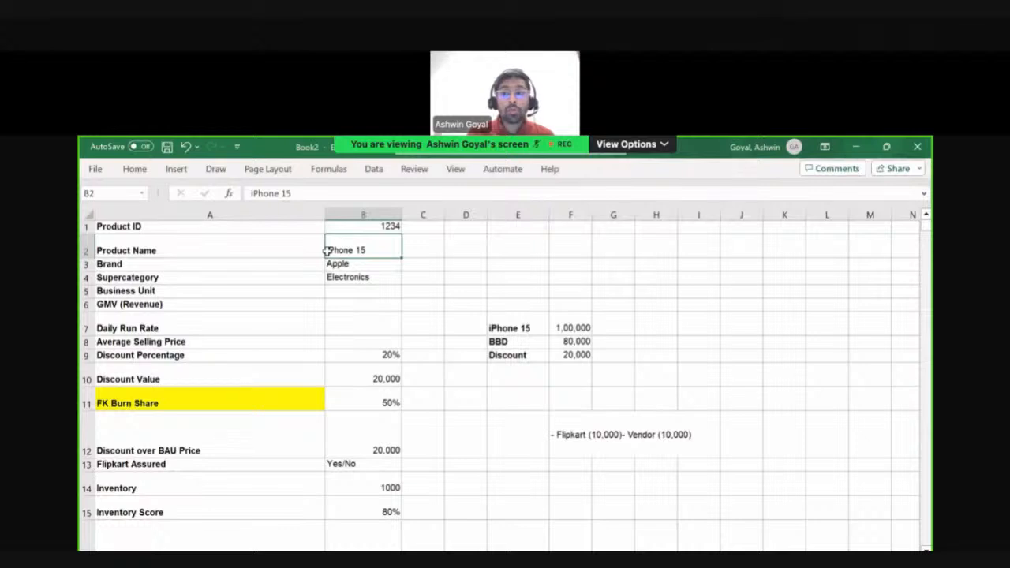
- Enter 5% as the Contribution Margin (Profit) example value in cell B23
scroll(327, 252, "down", 4)
scroll(327, 253, "down", 2)
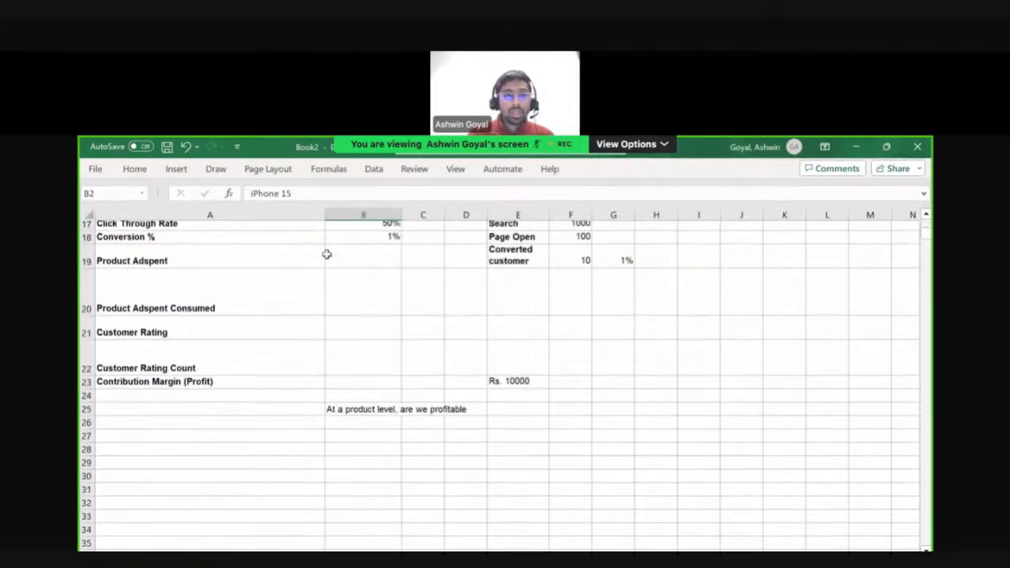
left_click(376, 384)
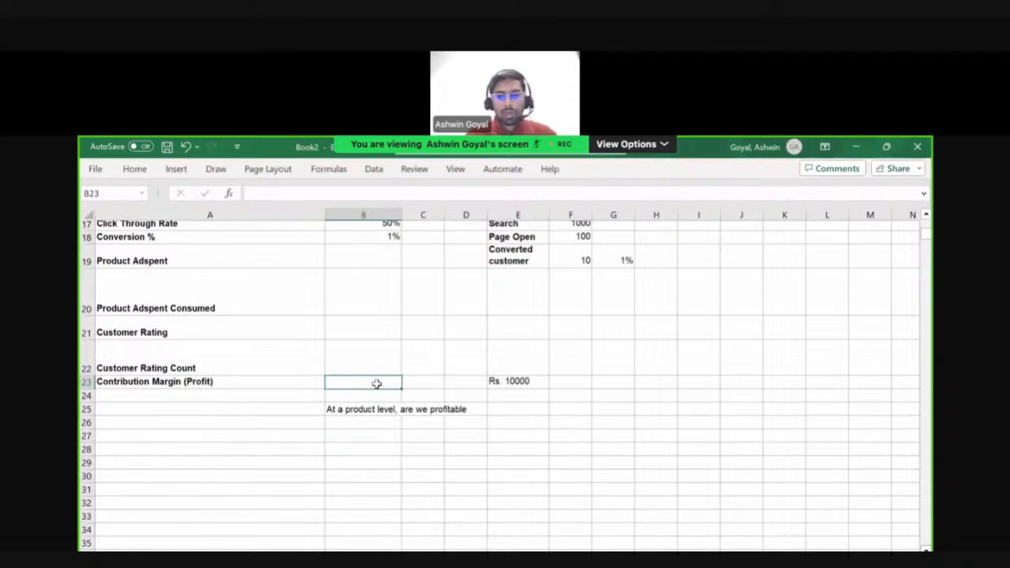
type("=5%")
key("Return")
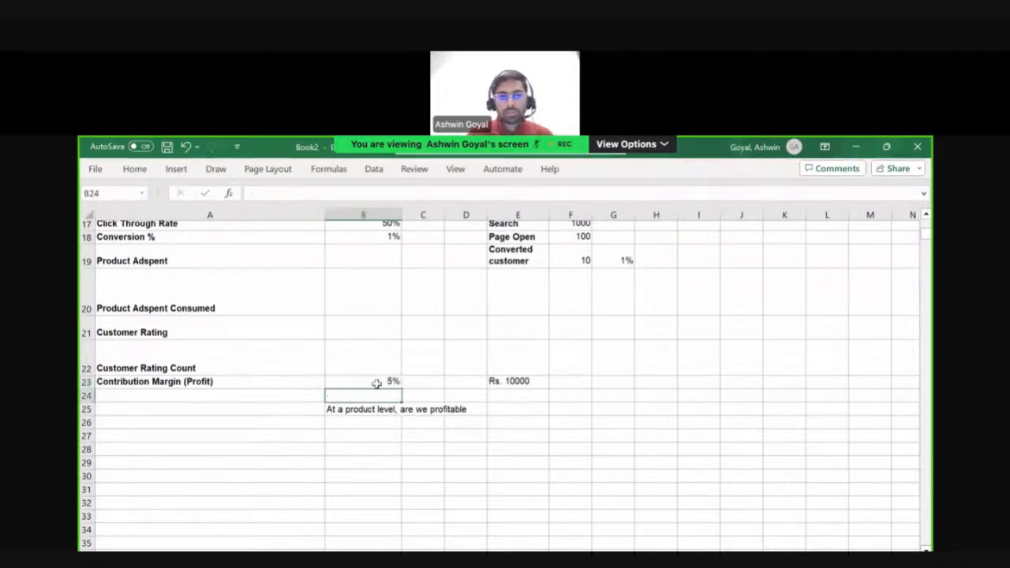
- Replace the Contribution Margin (Profit) example value in B23 with -10%
left_click(376, 383)
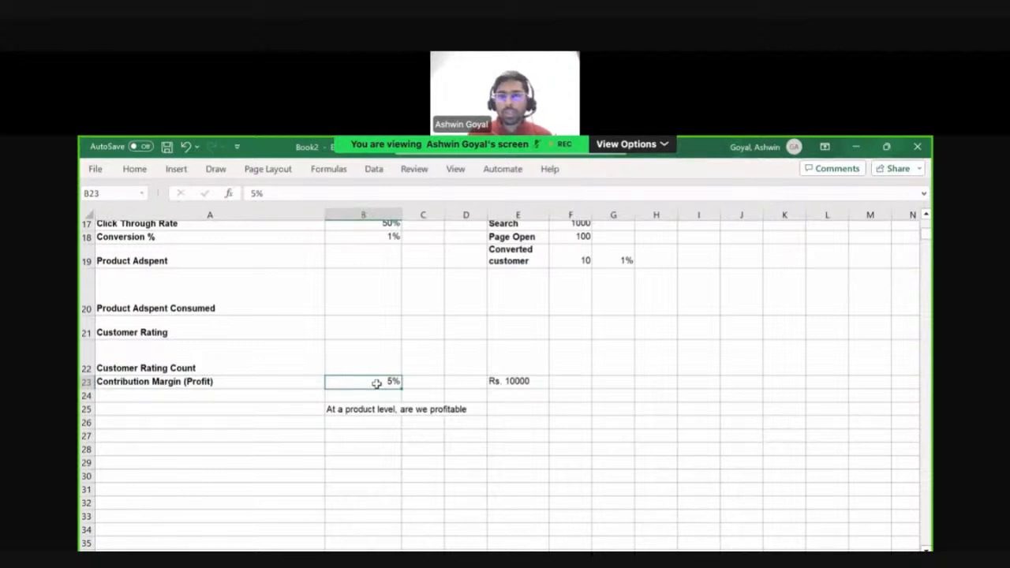
key("Delete")
type("-10")
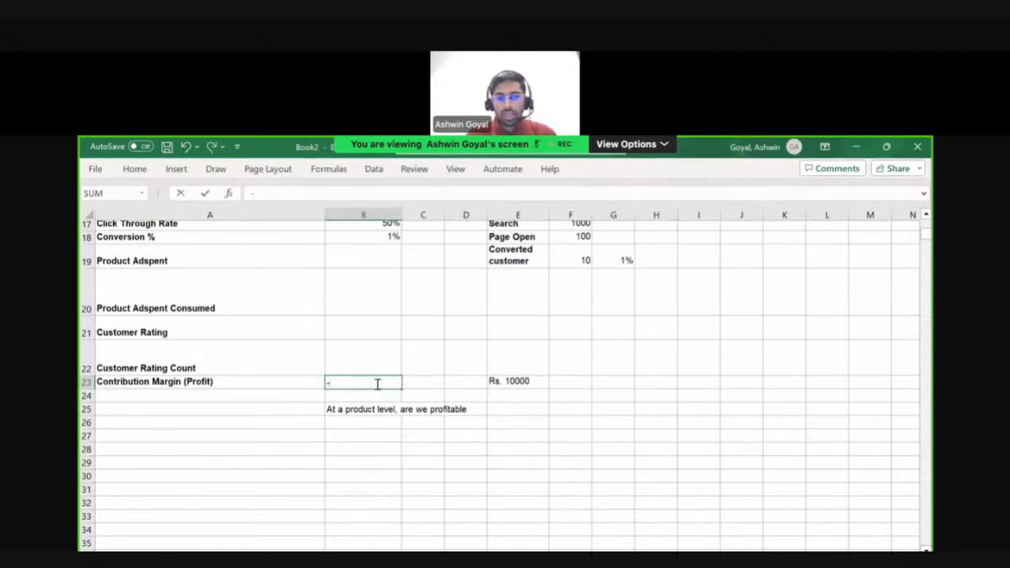
key("Return")
left_click(377, 385)
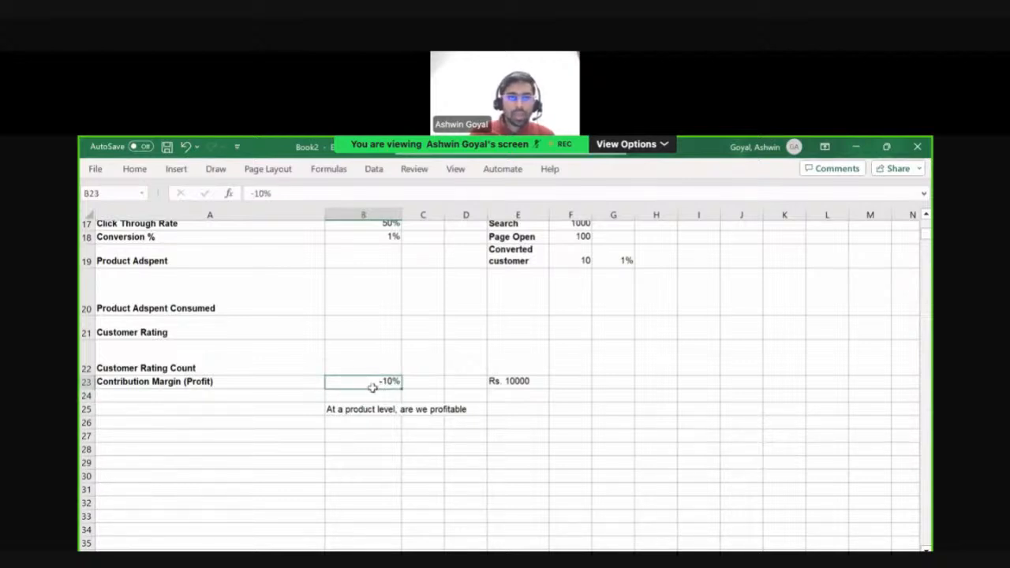
left_click(323, 217)
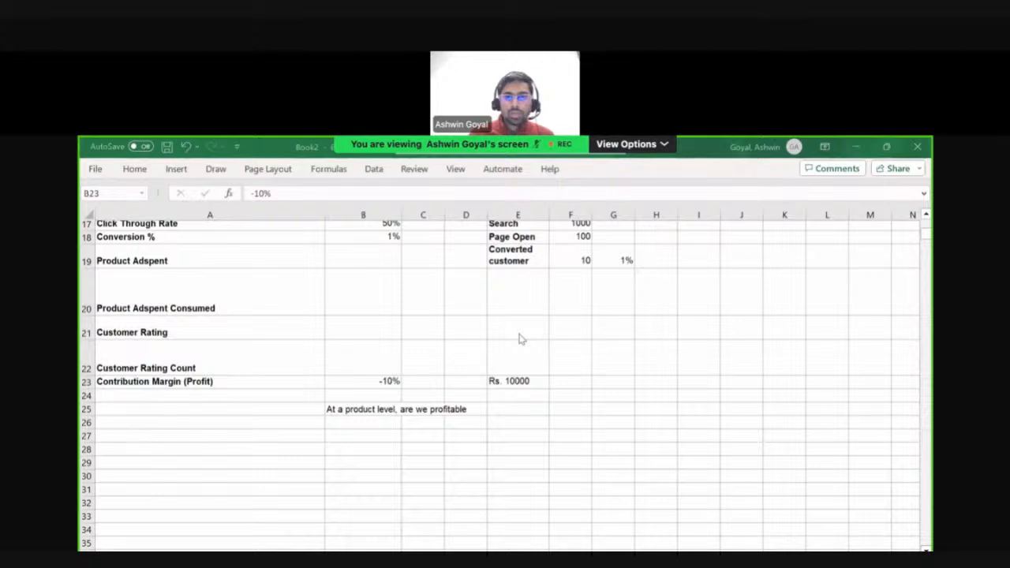
- Enter 100 in G25 and 90 in G26 as sample figures for explaining the contribution margin
left_click(197, 382)
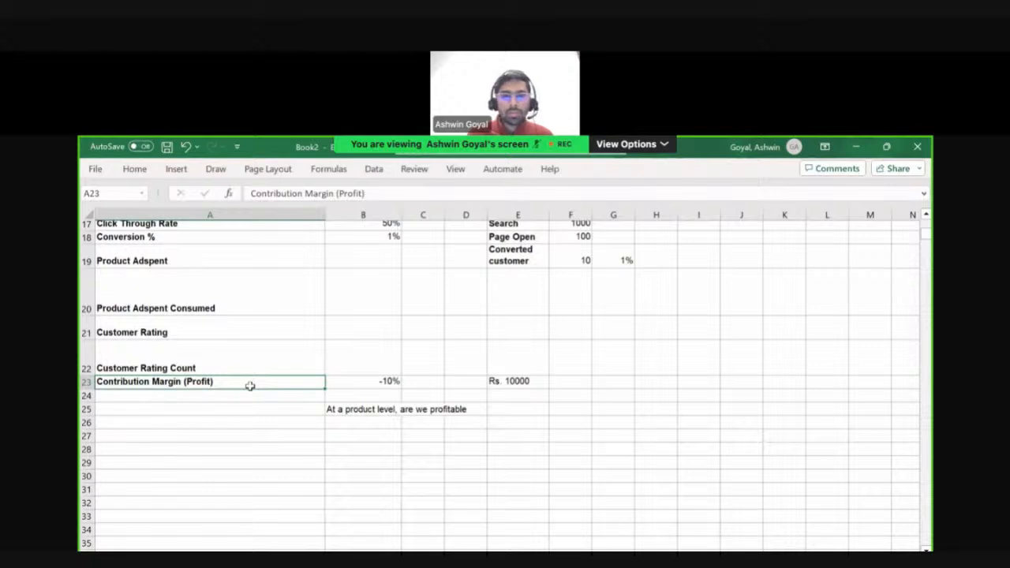
left_click(613, 409)
type("10")
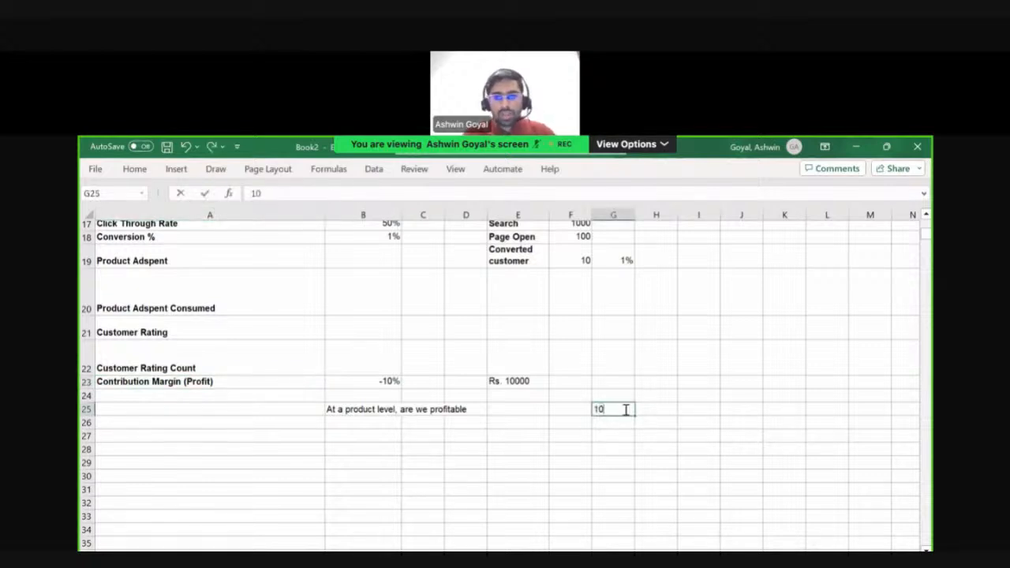
key("Return")
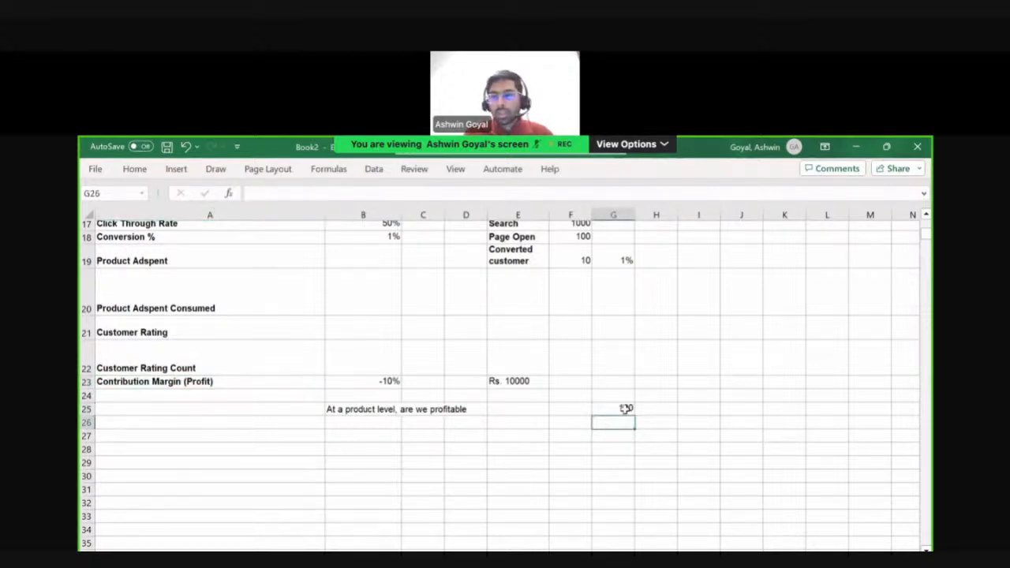
type("90")
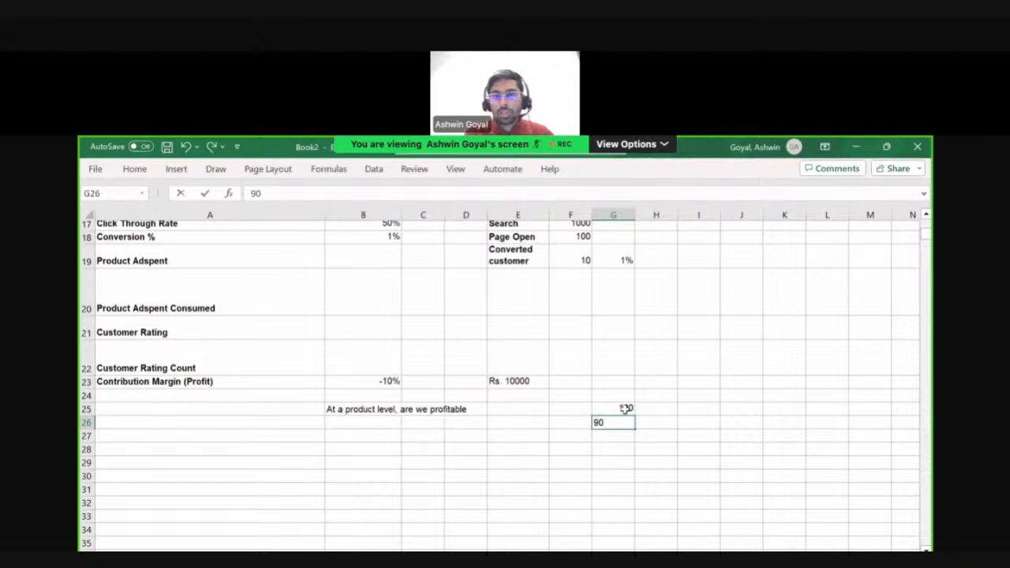
key("Return")
key("Up")
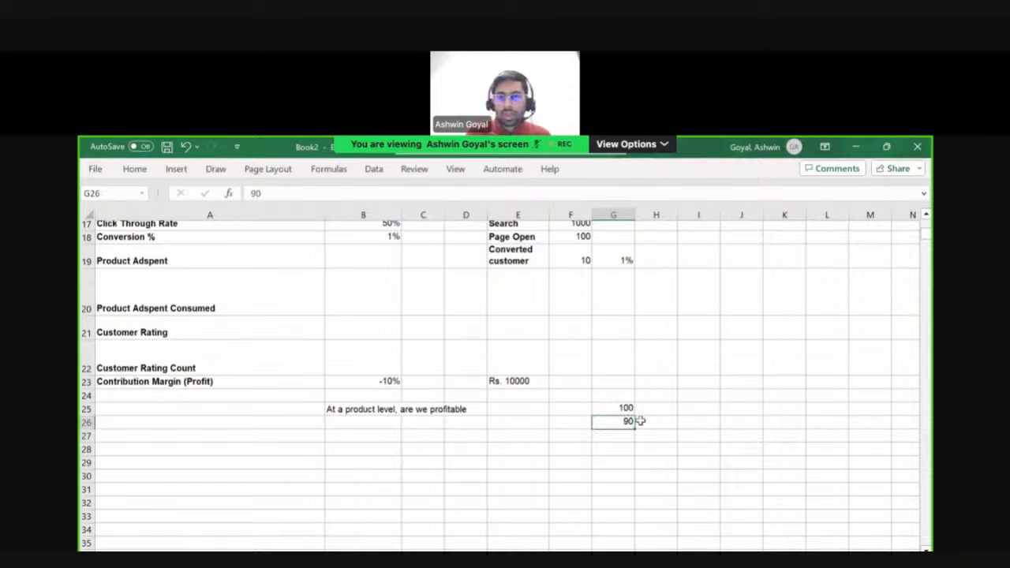
- Calculate the difference between the two sample figures in G27 with =G25-G26
key("Down")
type("=")
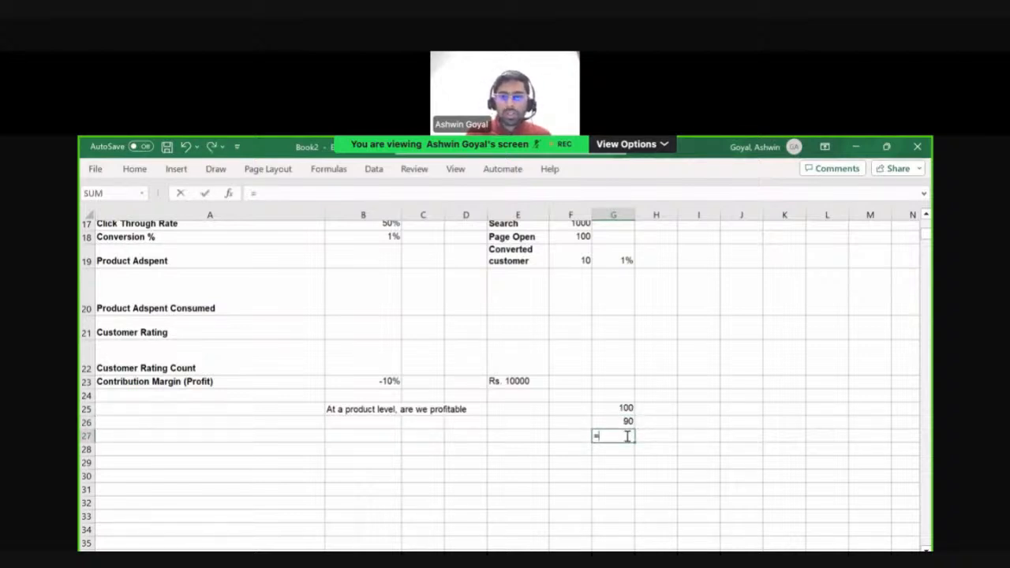
key("Up")
key("Up")
type("-")
key("Up")
key("Return")
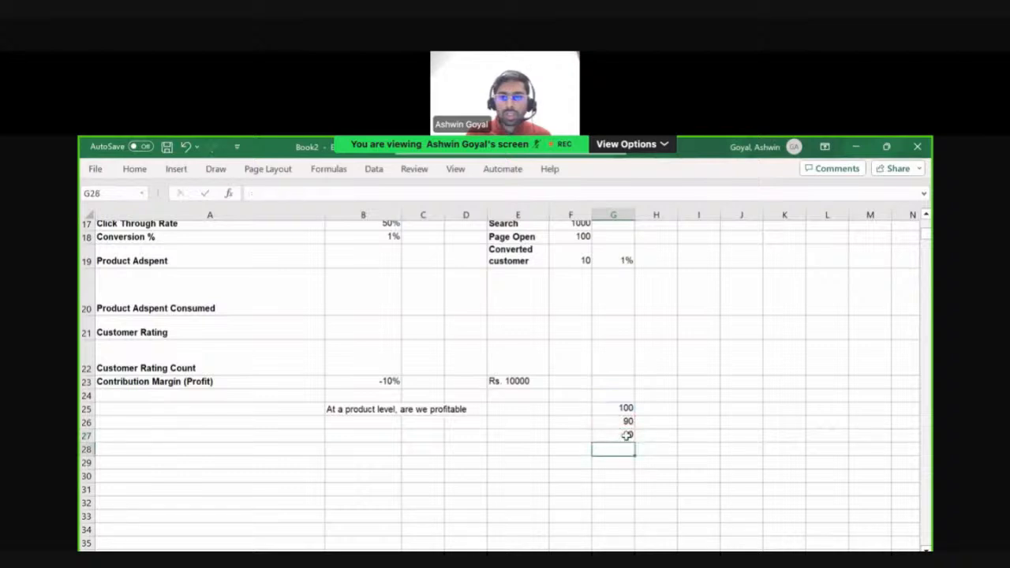
key("Up")
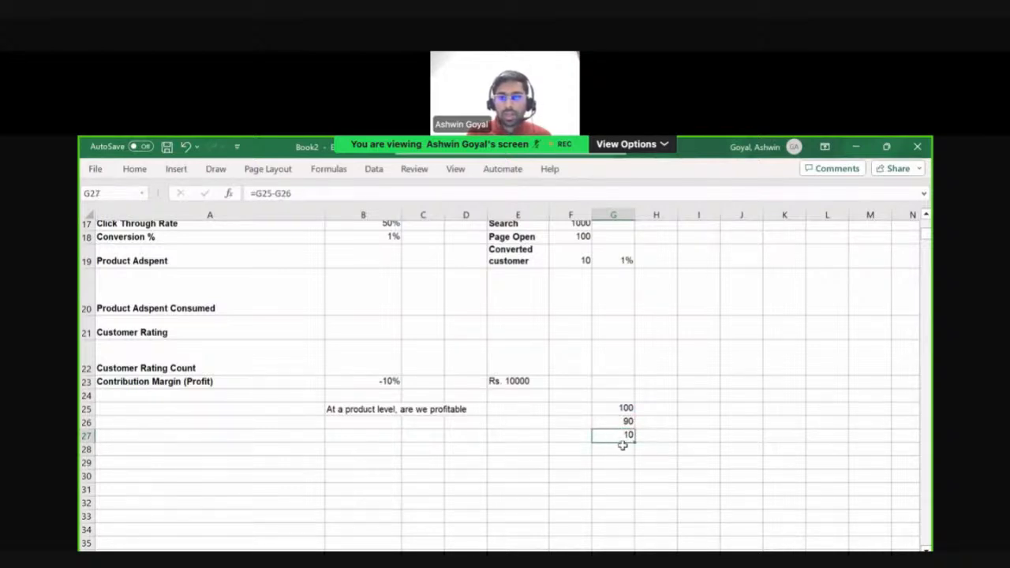
- Clear the sample margin calculation in G25:G27 and return to the Contribution Margin (Profit) value in B23
key("shift+Up")
key("shift+Up")
key("Left")
key("Left")
key("Left")
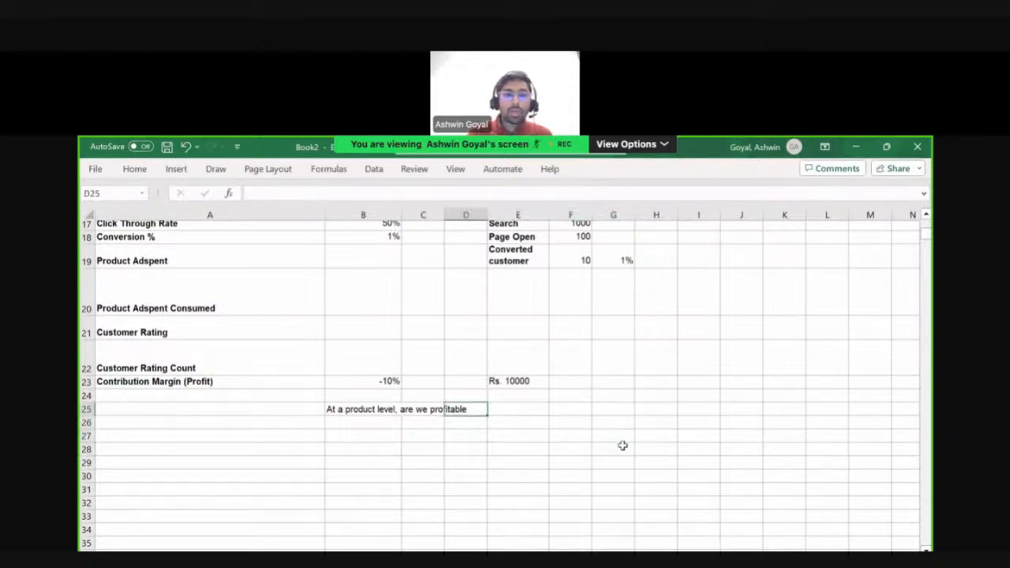
key("Left")
key("Left")
key("Up")
key("Up")
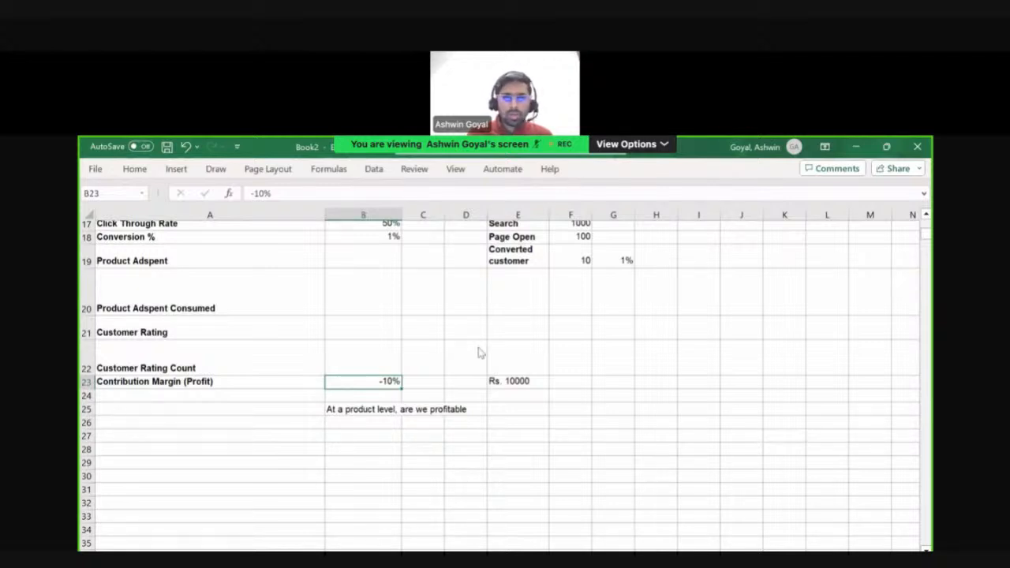
- Switch to the Flipkart BBD Data report in Power BI and open the dashboard page with the average inventory score card
key("alt+Tab")
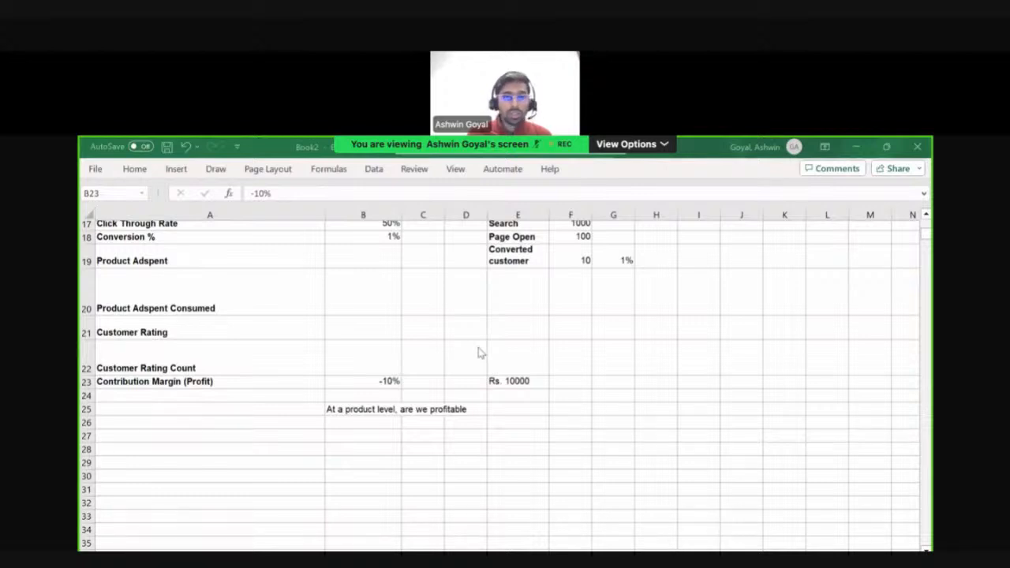
left_click(387, 382)
key("Delete")
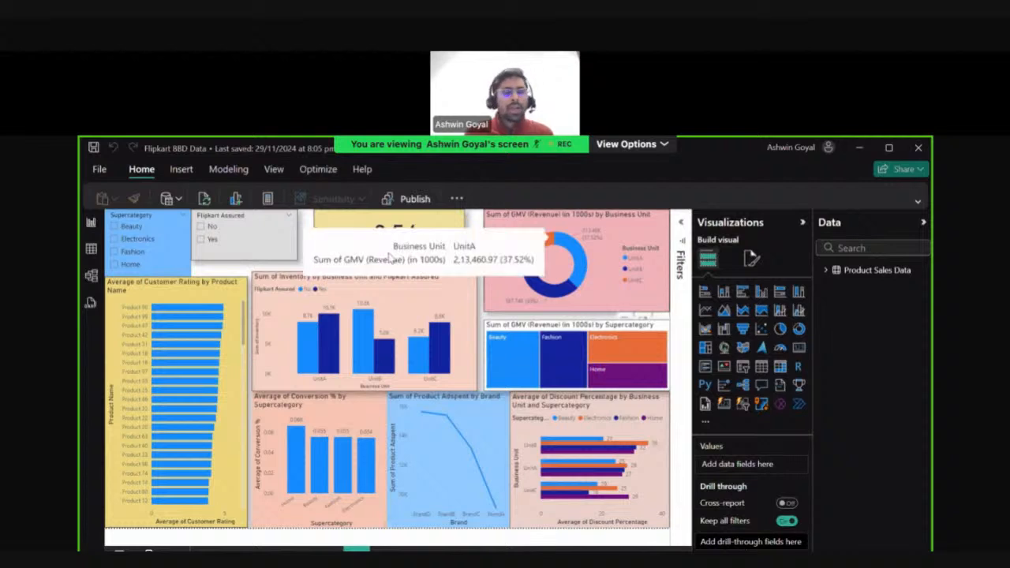
mouse_move(506, 278)
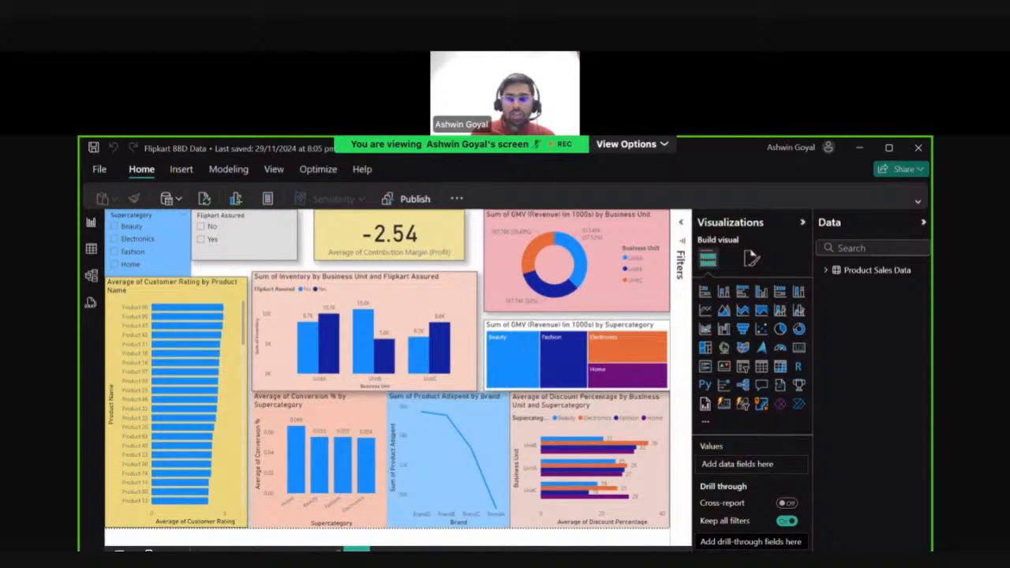
left_click(323, 551)
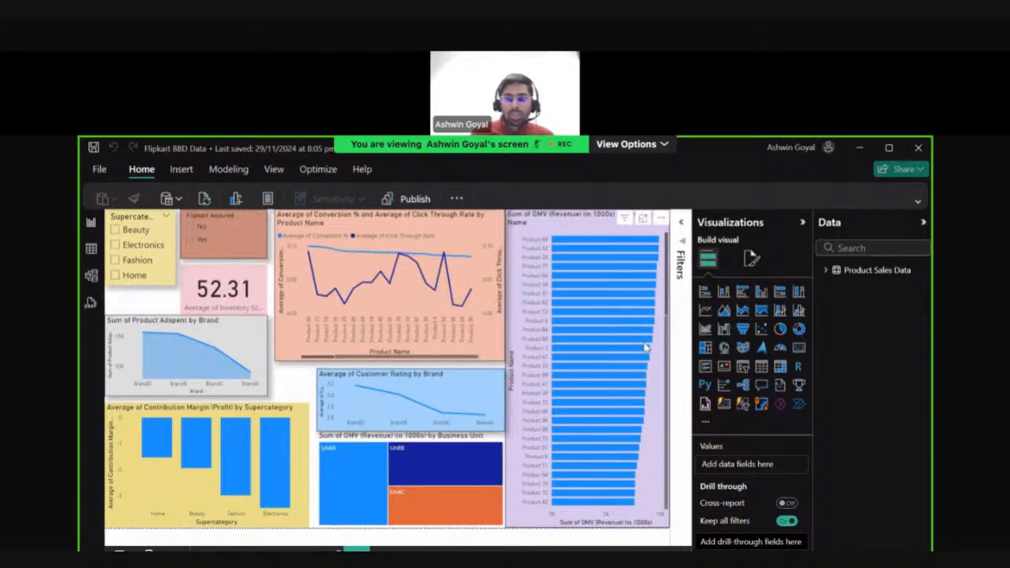
- Expand the Product Sales Data table and look through its list of fields
left_click(825, 273)
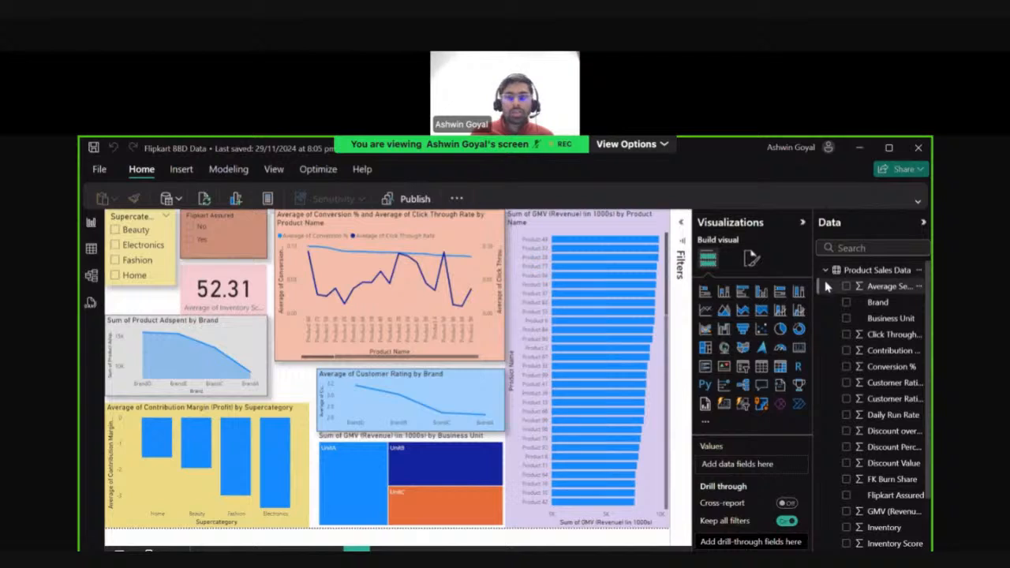
scroll(830, 355, "down", 3)
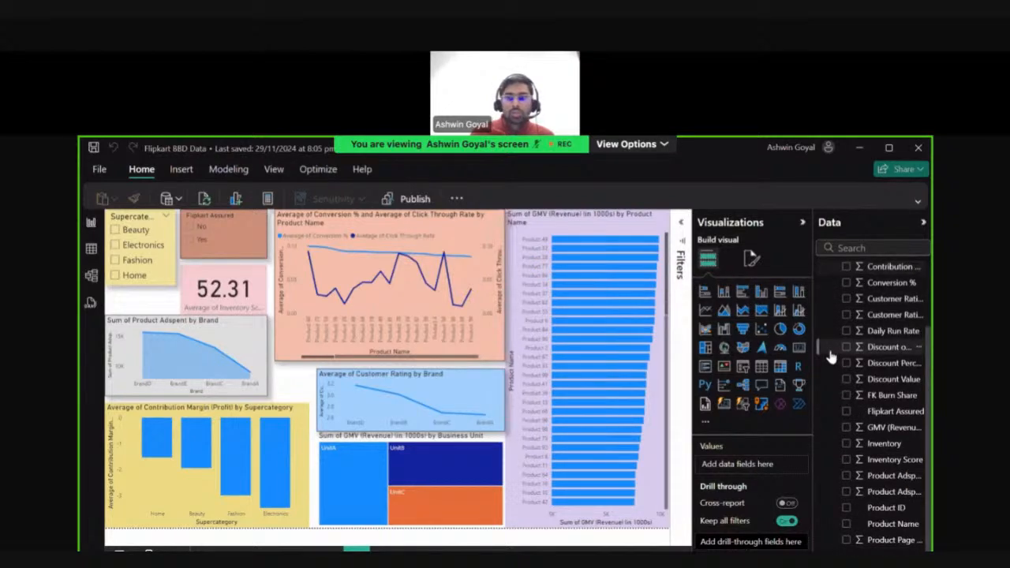
scroll(830, 357, "up", 3)
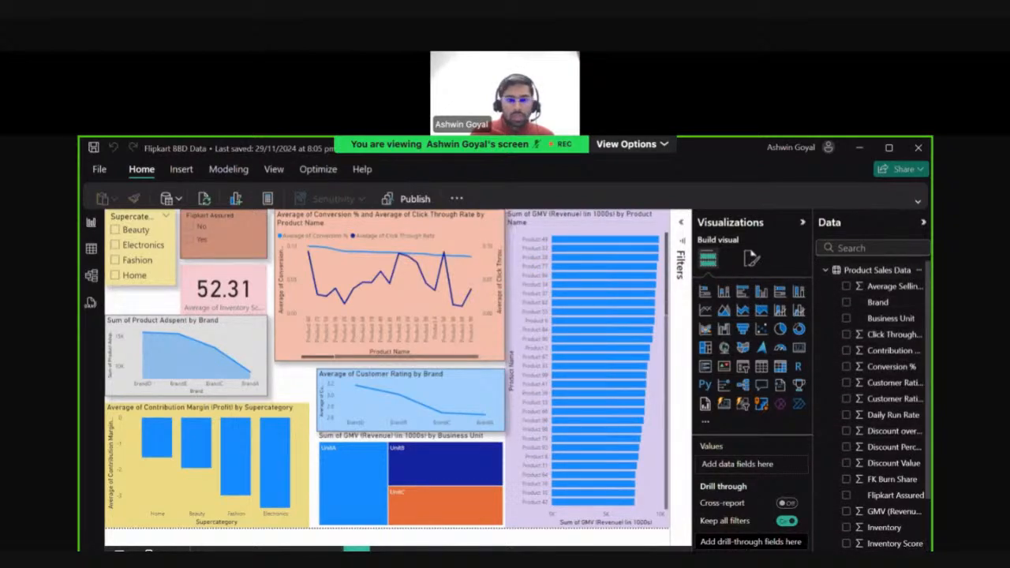
- Open the blank report page and widen the Data pane to read the full Product Sales Data field names
left_click(399, 555)
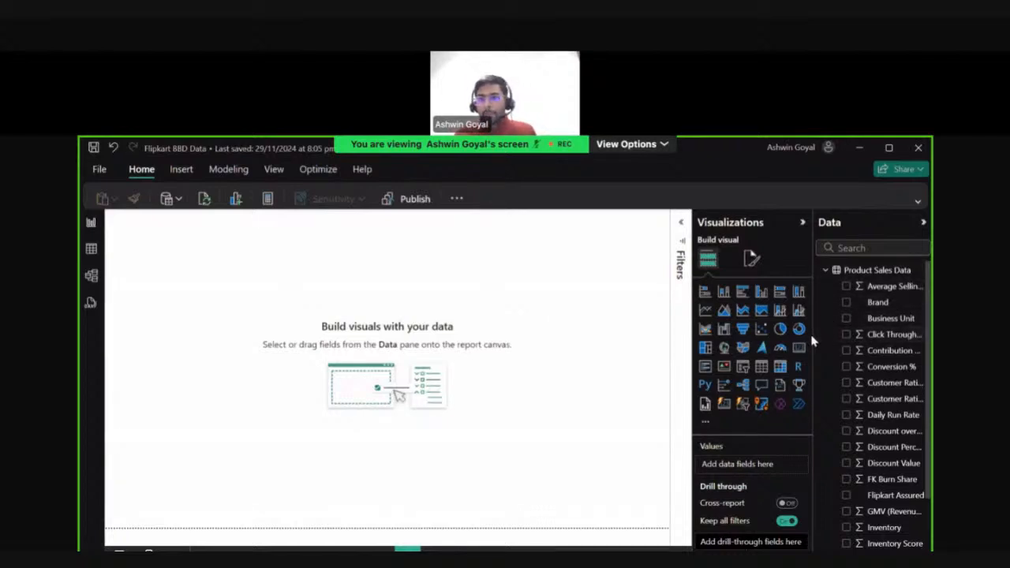
left_click_drag(813, 341, 746, 341)
scroll(813, 442, "down", 2)
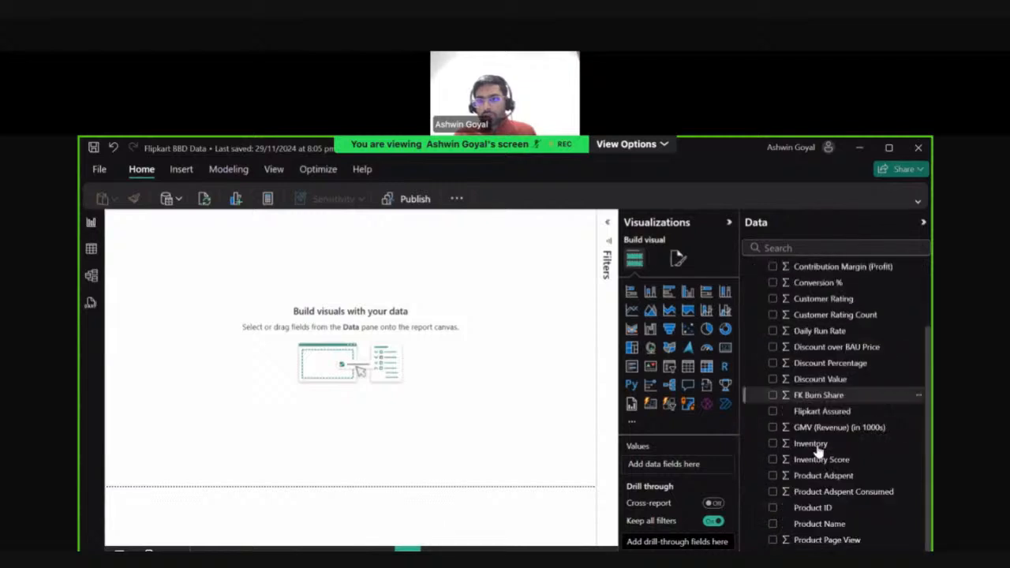
scroll(813, 442, "up", 2)
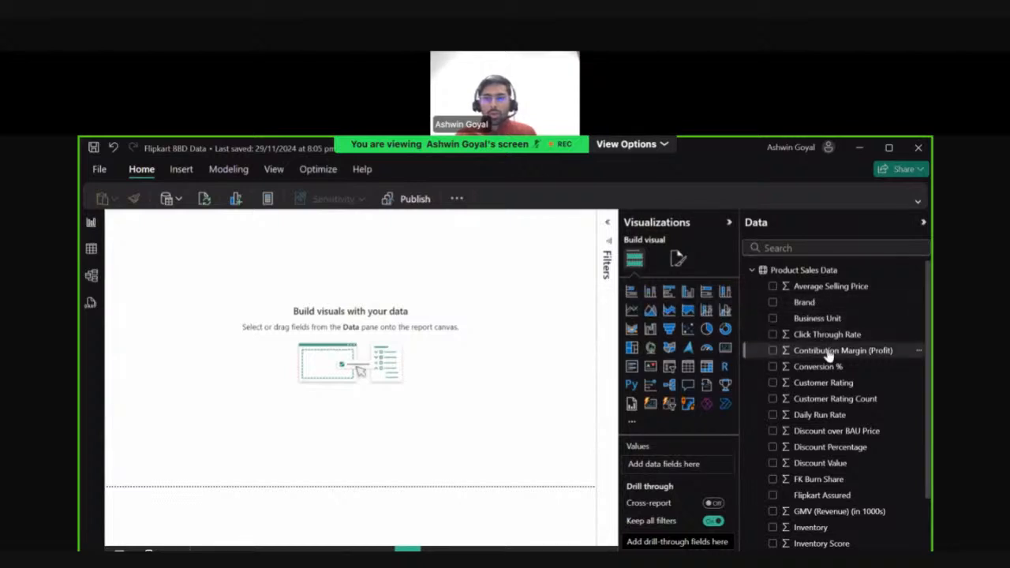
scroll(832, 474, "down", 2)
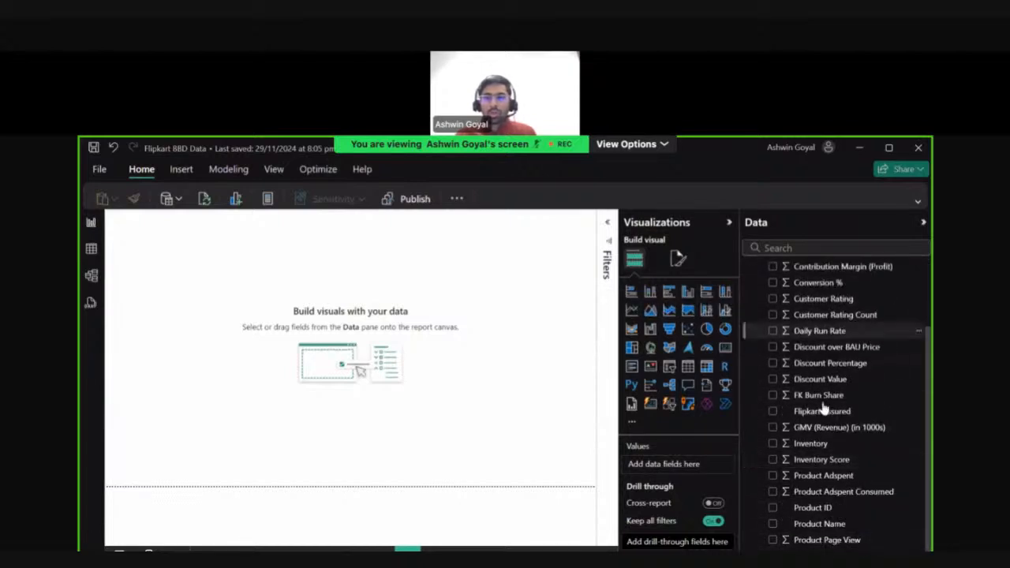
scroll(837, 493, "up", 2)
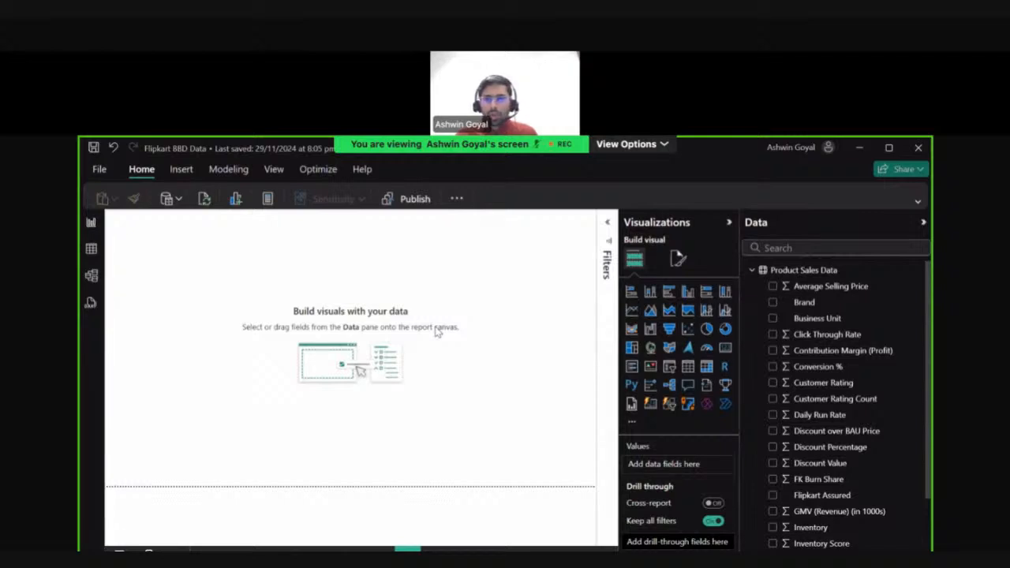
- Add a slicer for the Supercategory field in the top-left corner of the blank report page
scroll(830, 355, "down", 2)
scroll(832, 338, "up", 2)
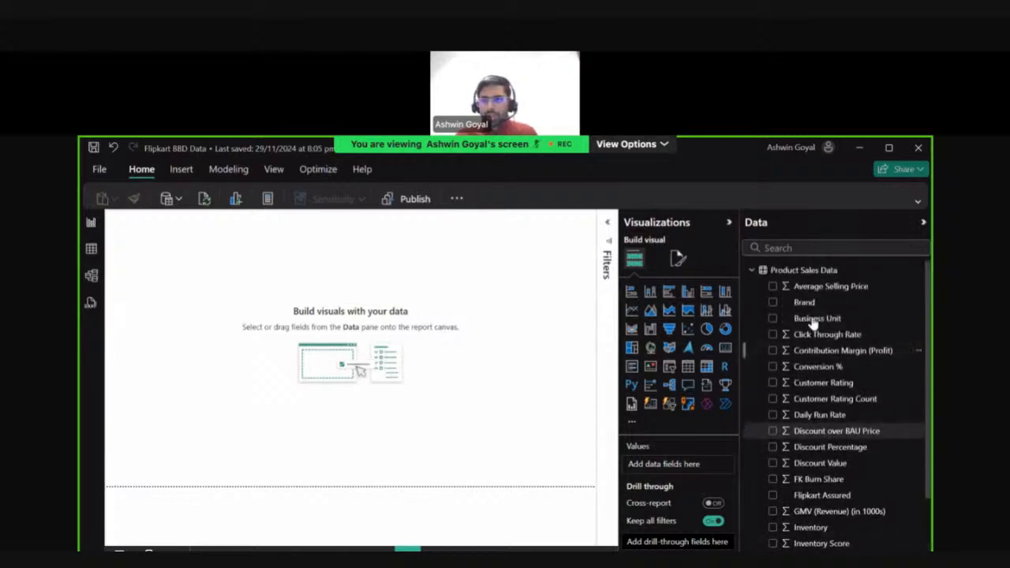
left_click(669, 367)
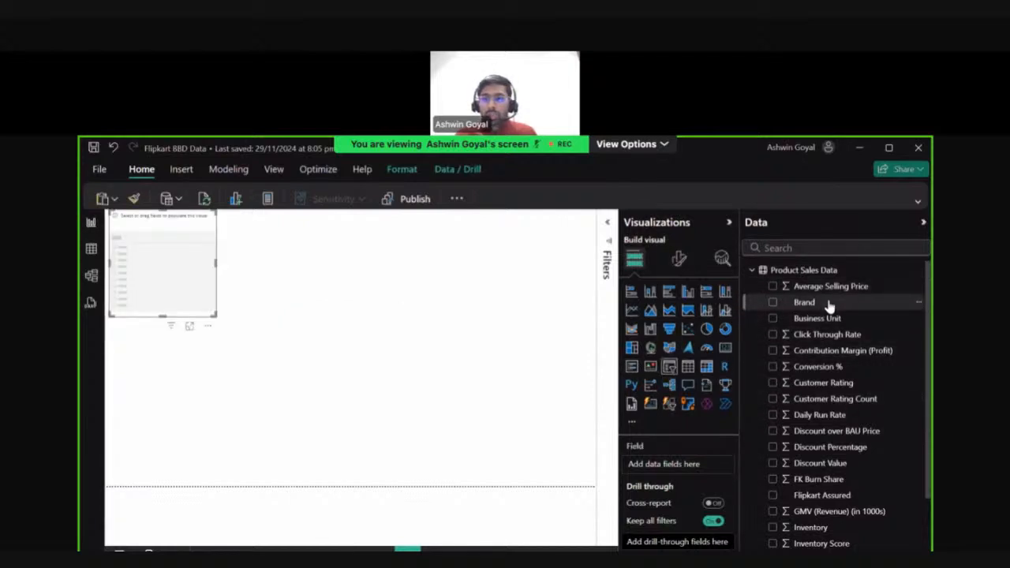
scroll(828, 306, "down", 2)
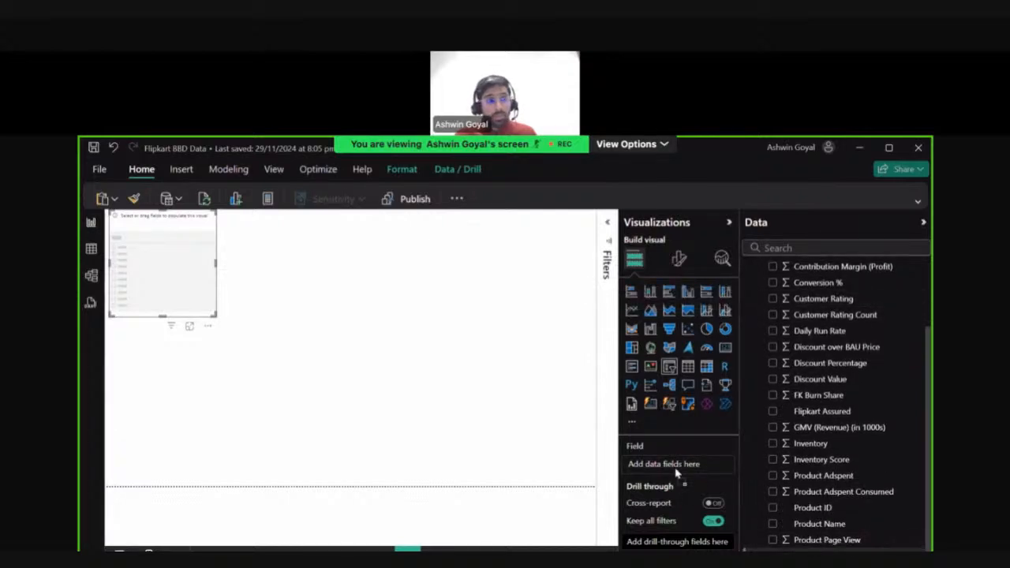
left_click_drag(676, 472, 675, 468)
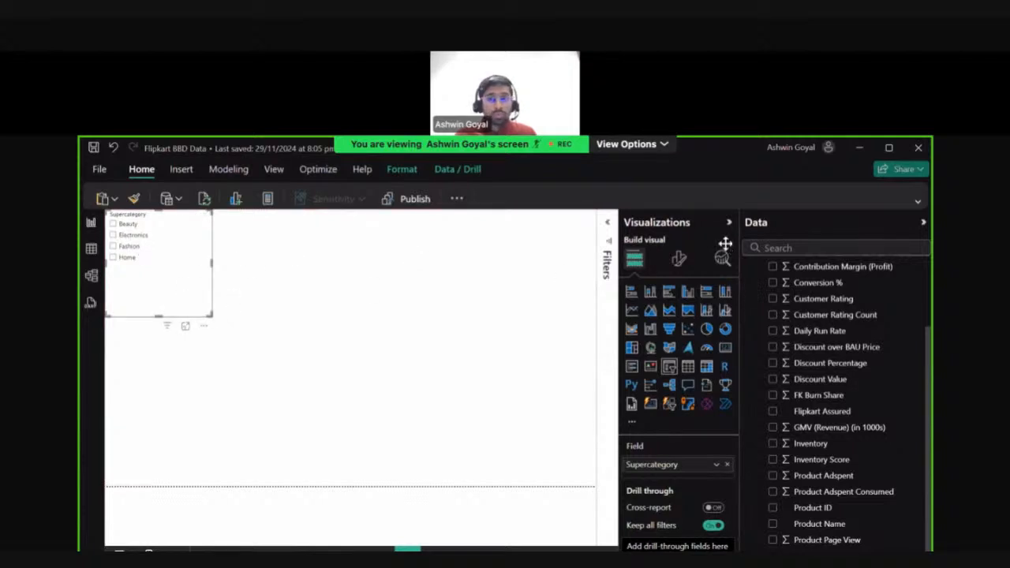
- Set the font size of the Supercategory slicer's values to 16
left_click(679, 258)
left_click(676, 320)
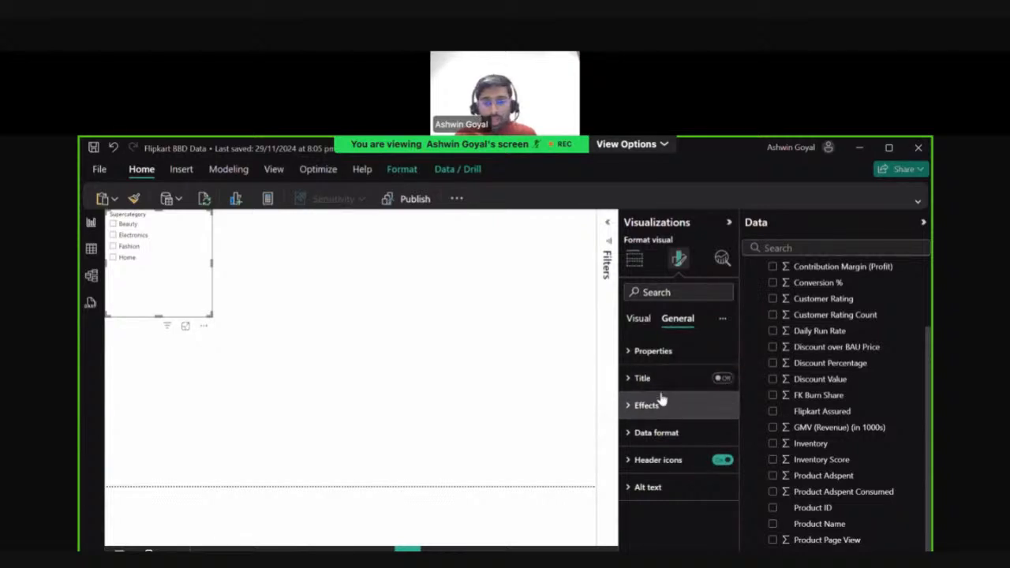
left_click(639, 318)
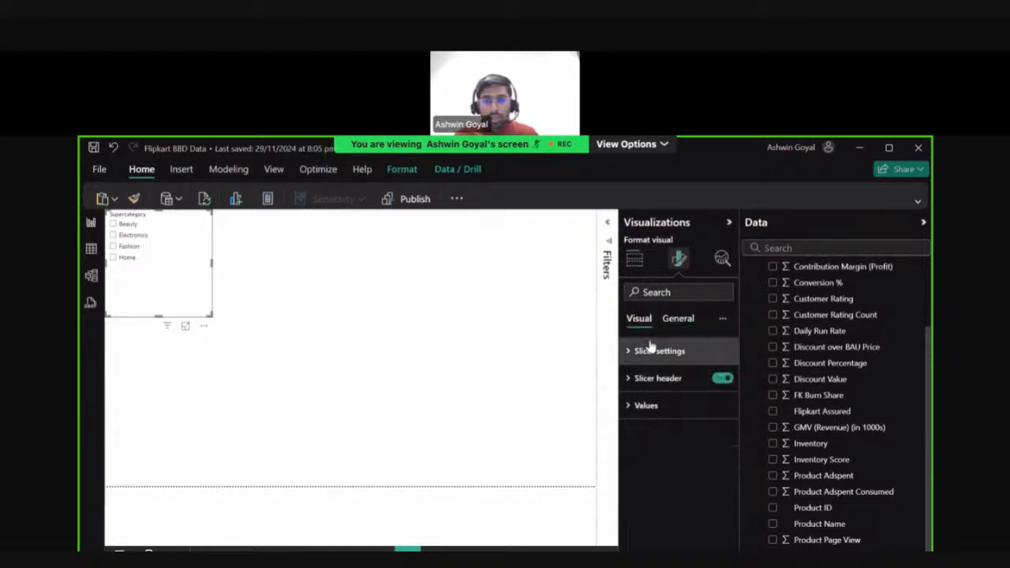
left_click(653, 406)
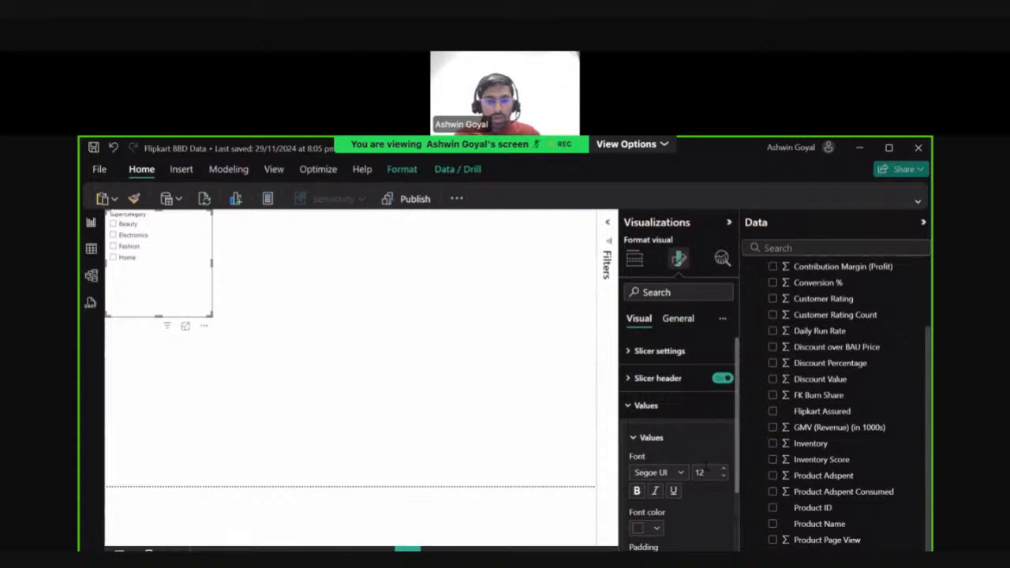
type("6")
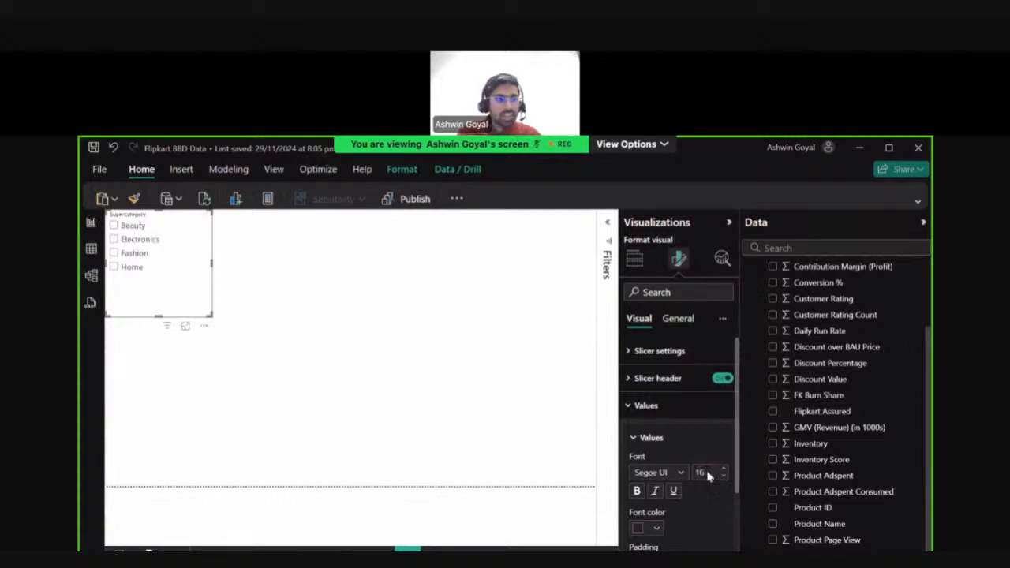
left_click(254, 351)
- Set the font size of the Supercategory slicer's header text to 16
left_click(203, 314)
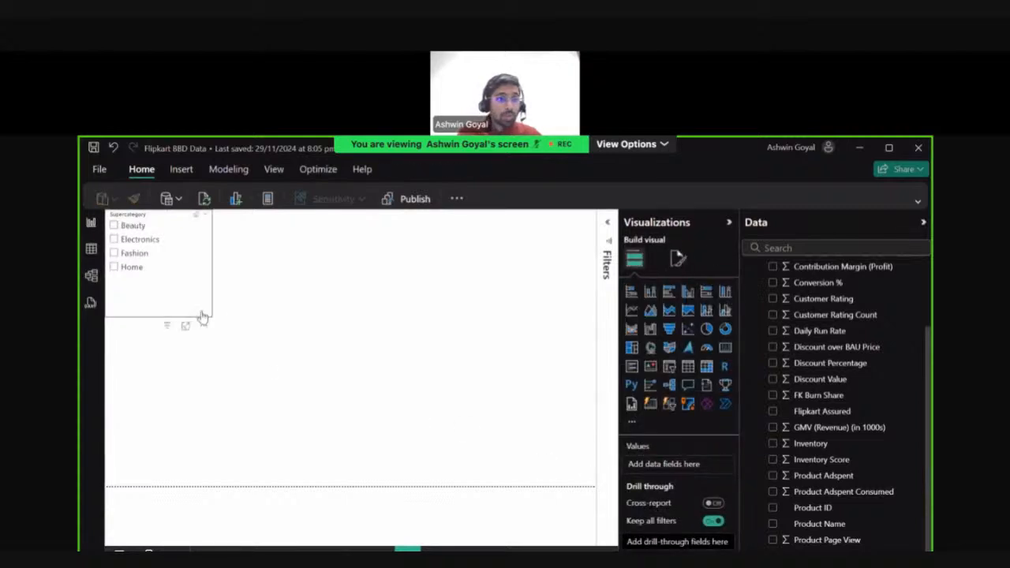
left_click(679, 259)
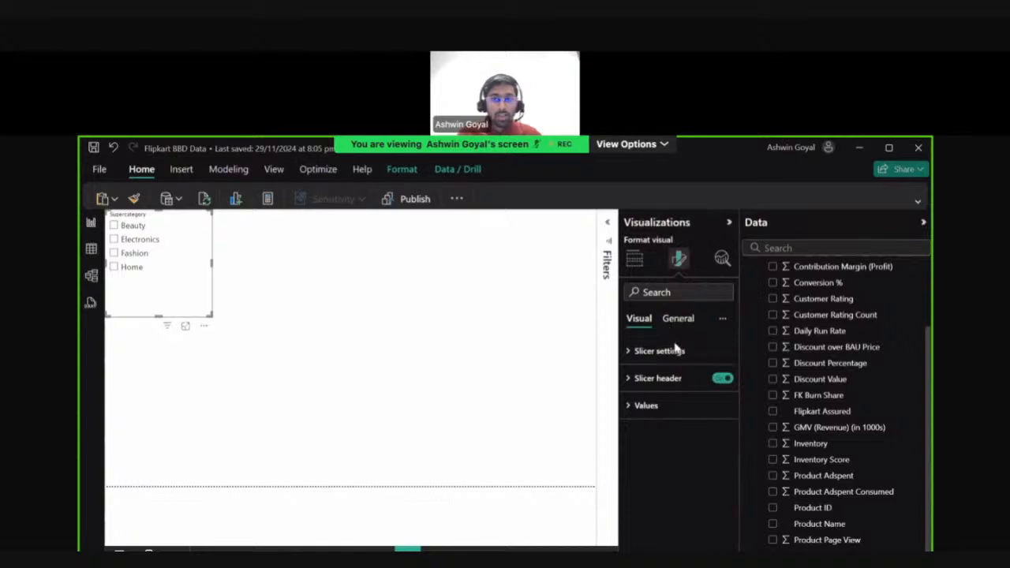
left_click(671, 323)
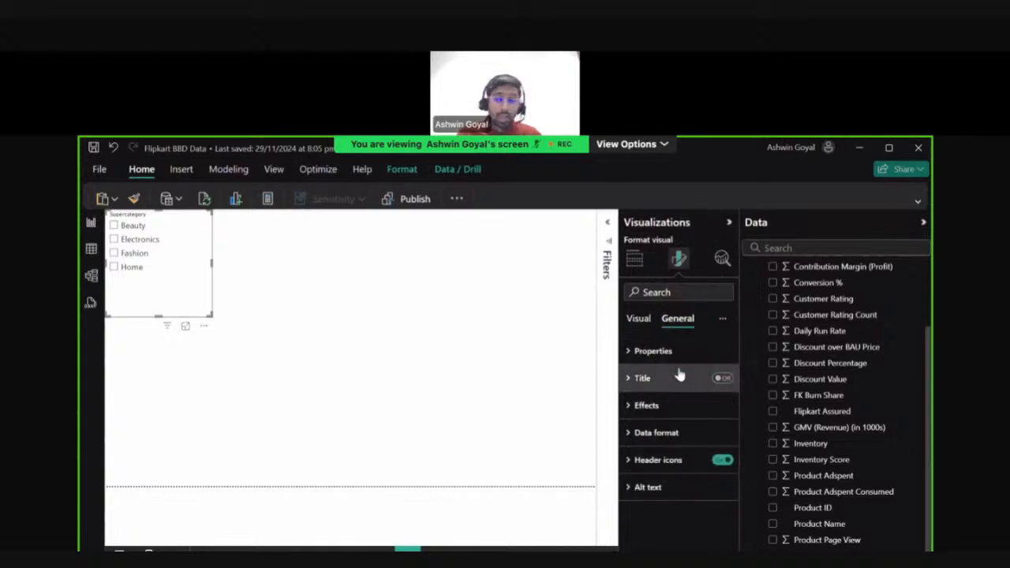
left_click(638, 318)
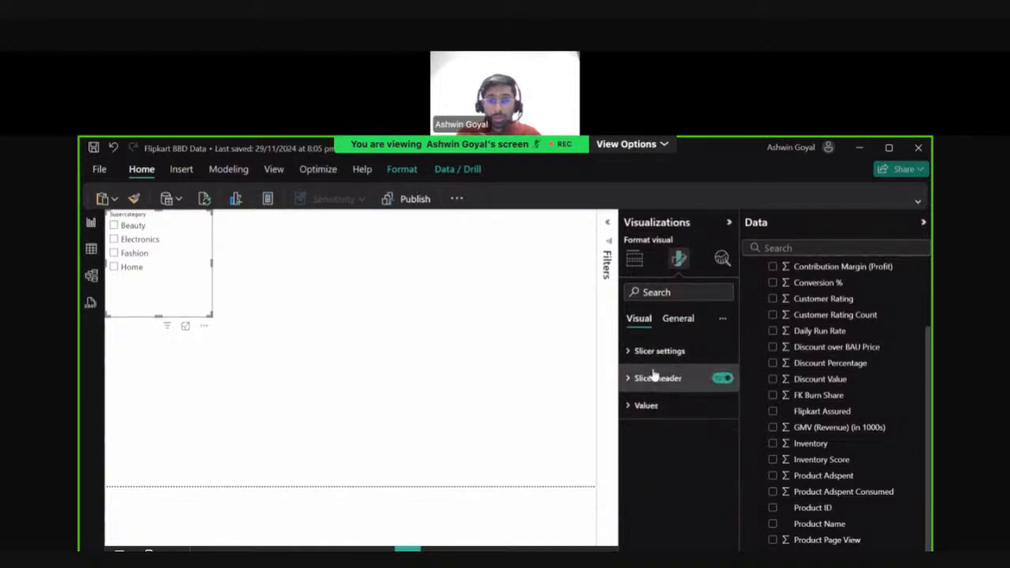
left_click(644, 405)
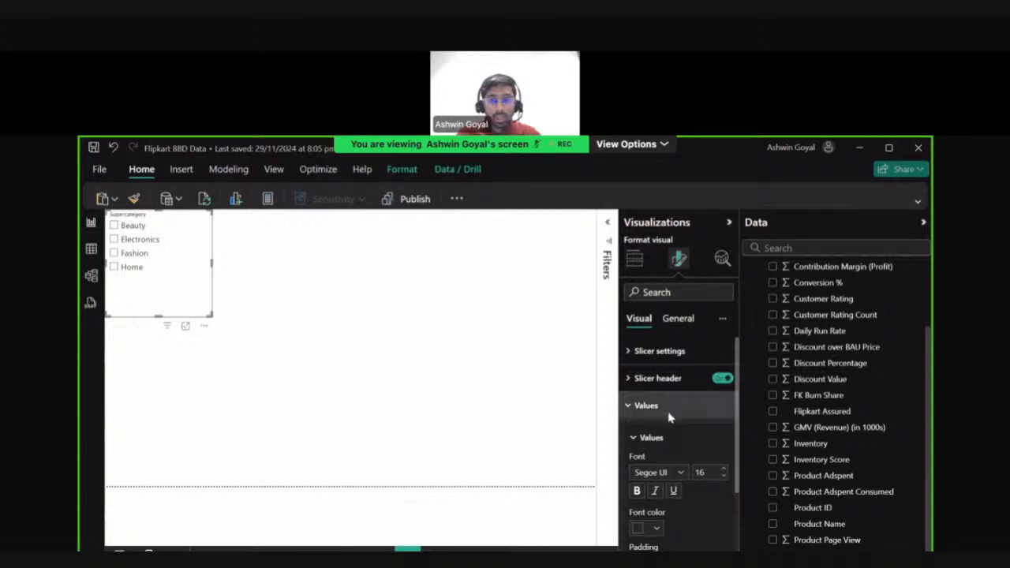
left_click(667, 407)
left_click(659, 380)
double_click(700, 479)
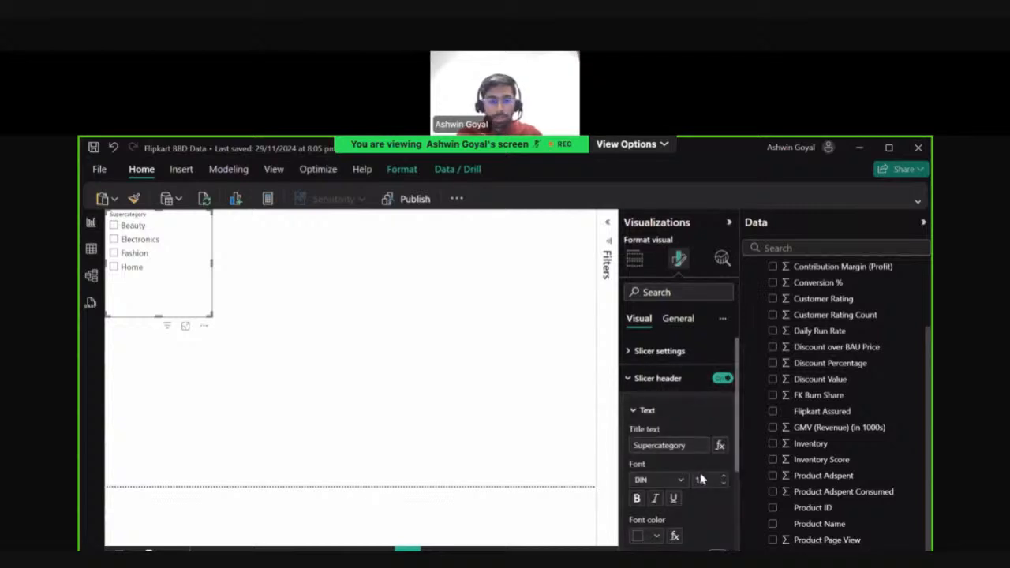
type("16")
left_click(533, 333)
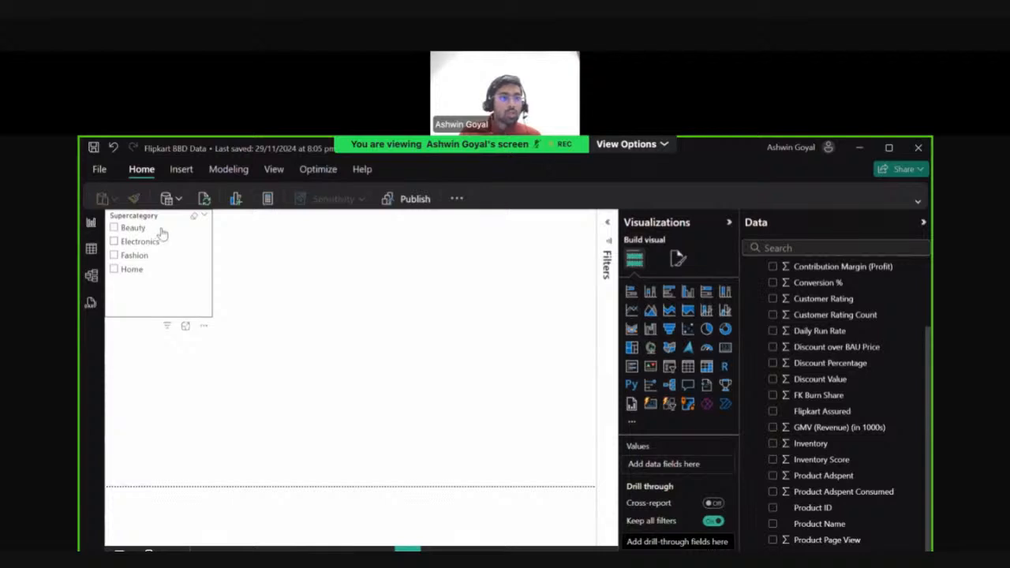
- Reduce the height of the Supercategory slicer to fit its four options more closely
left_click(211, 316)
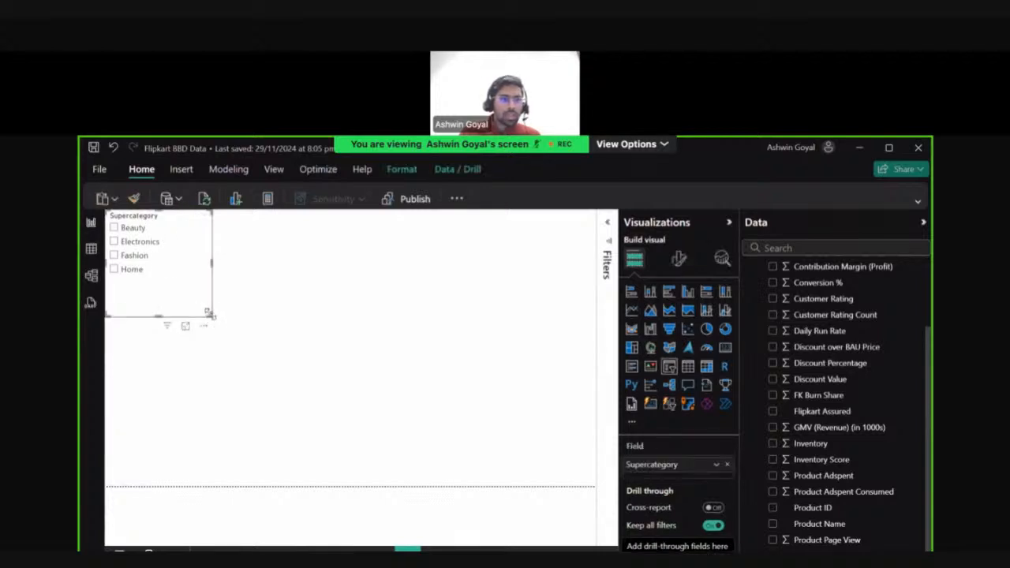
left_click_drag(211, 315, 211, 296)
left_click(371, 339)
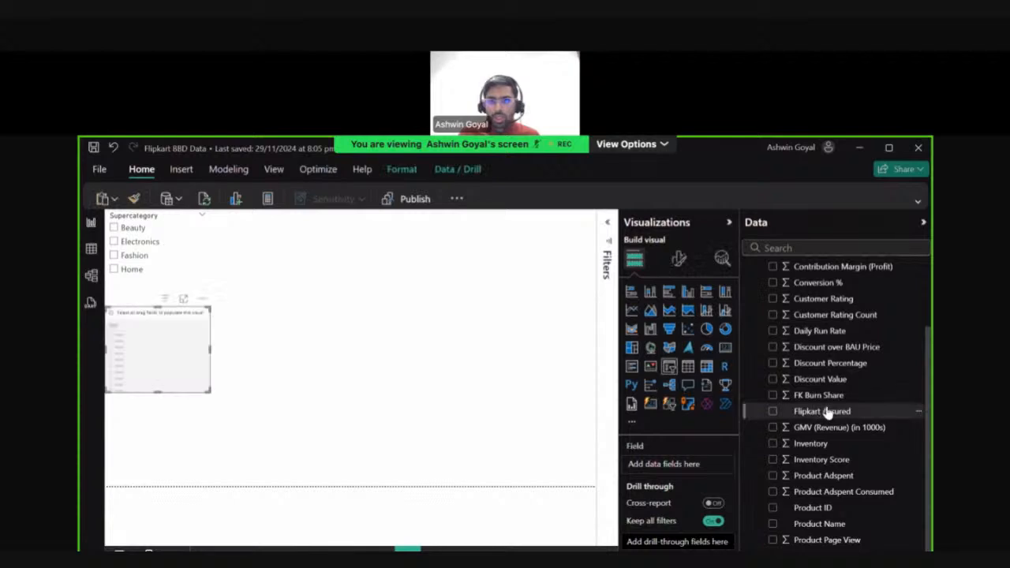
- Fill a second slicer with the Flipkart Assured field, shrink it and place it directly beside the Supercategory slicer
left_click_drag(827, 411, 691, 464)
left_click_drag(192, 387, 282, 255)
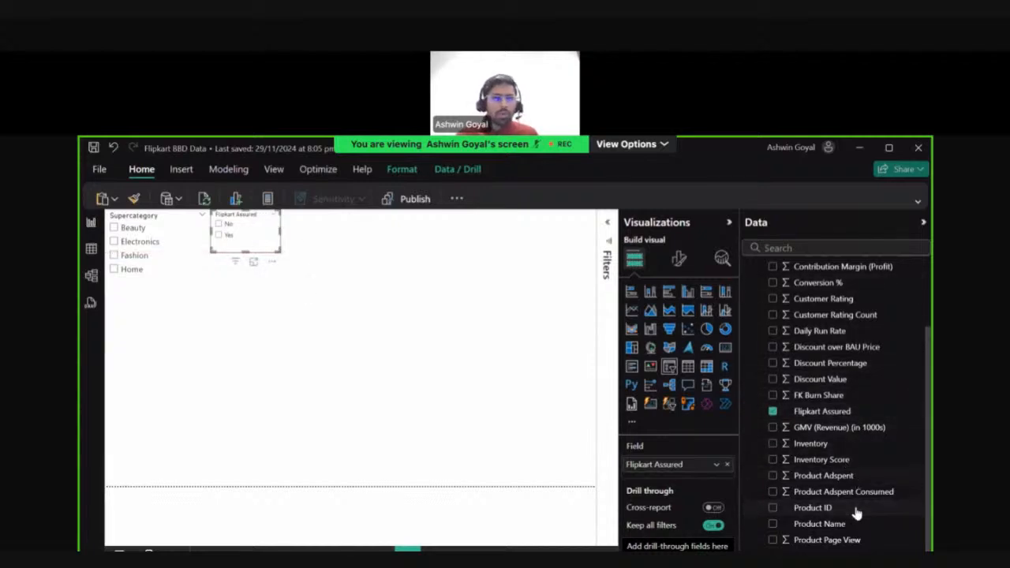
left_click(505, 386)
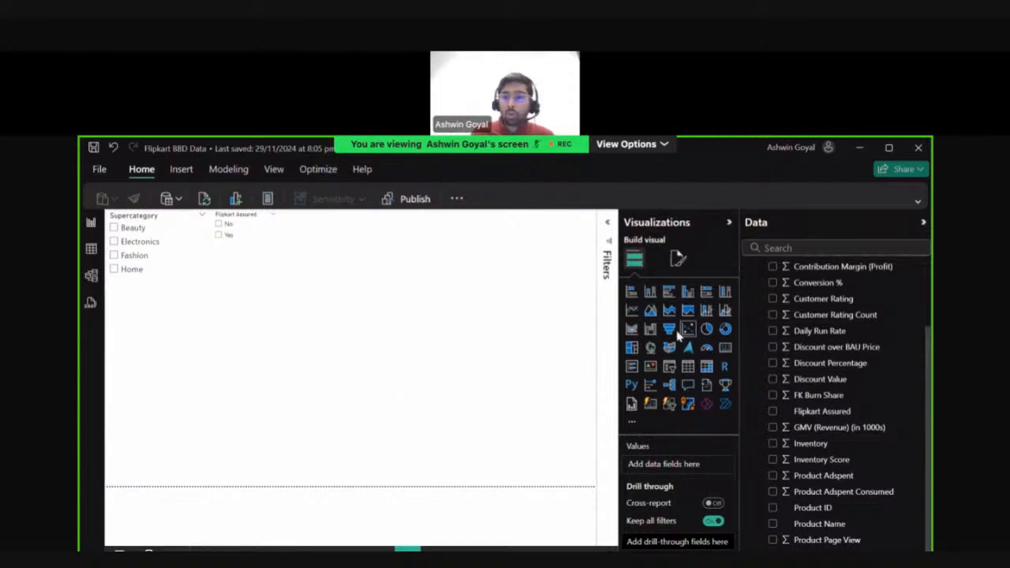
- Add an enlarged stacked column chart below the slicers showing average Contribution Margin (Profit) by Supercategory
left_click(651, 293)
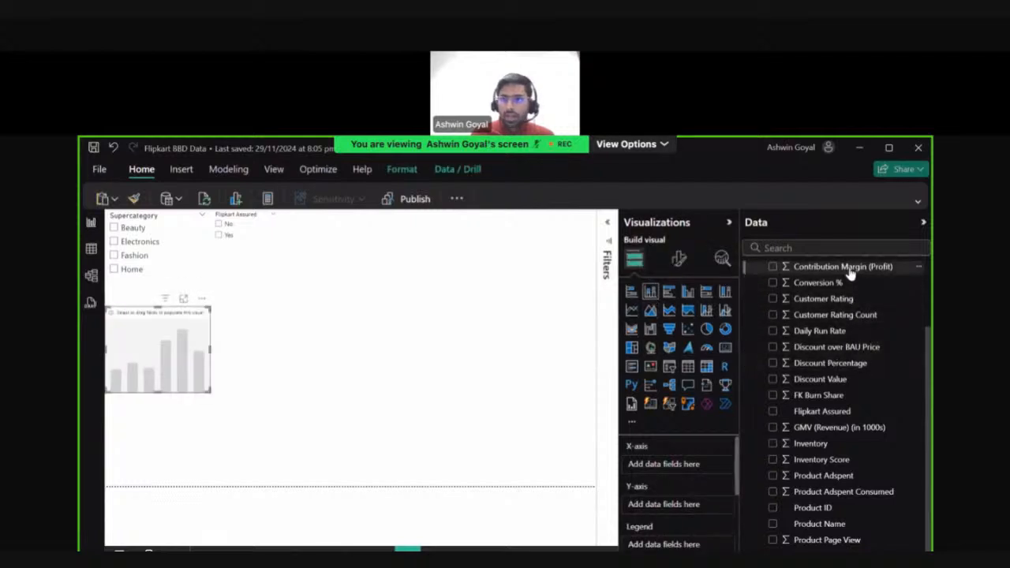
left_click_drag(849, 269, 664, 503)
left_click(715, 504)
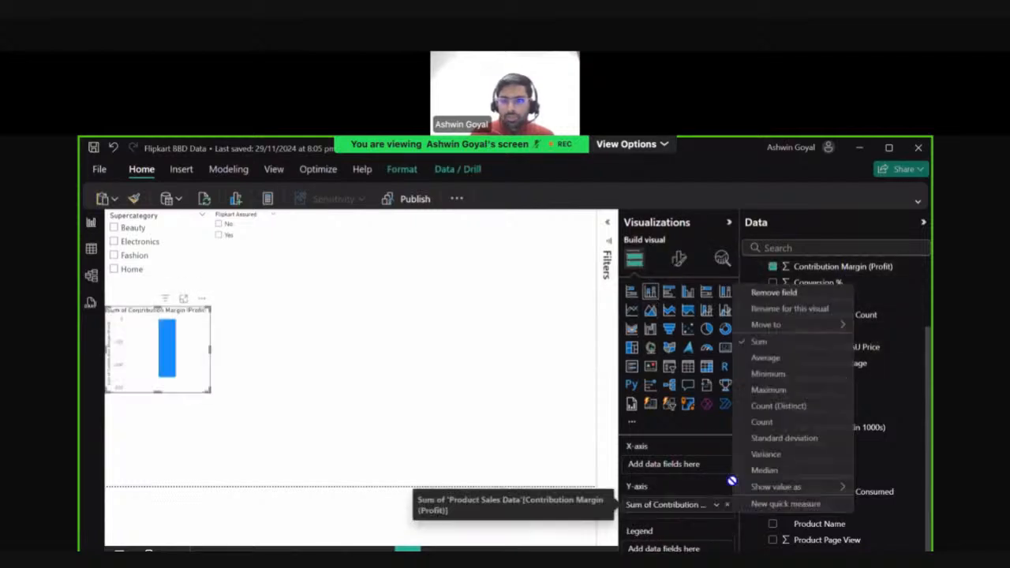
left_click(782, 363)
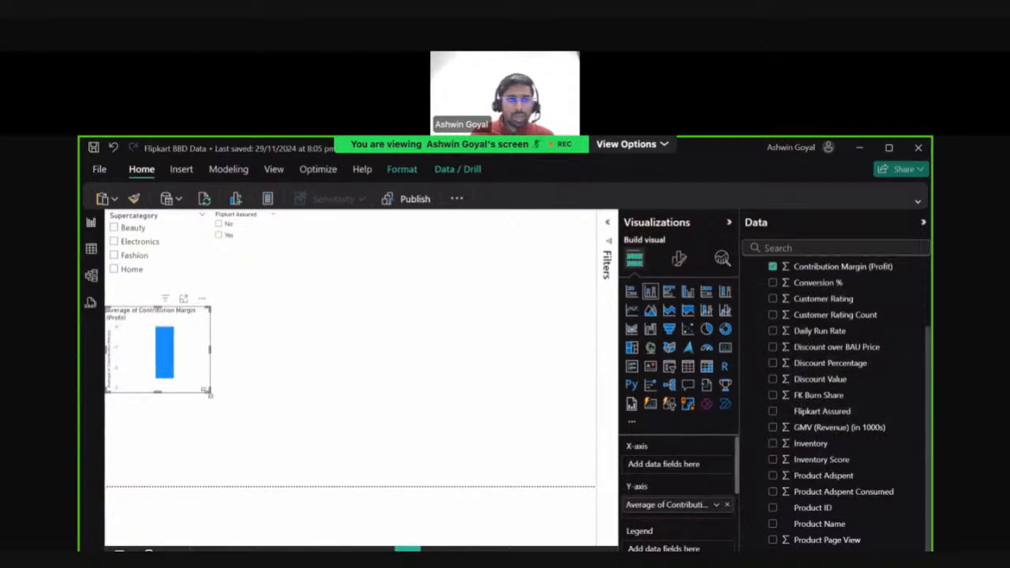
left_click_drag(209, 392, 418, 490)
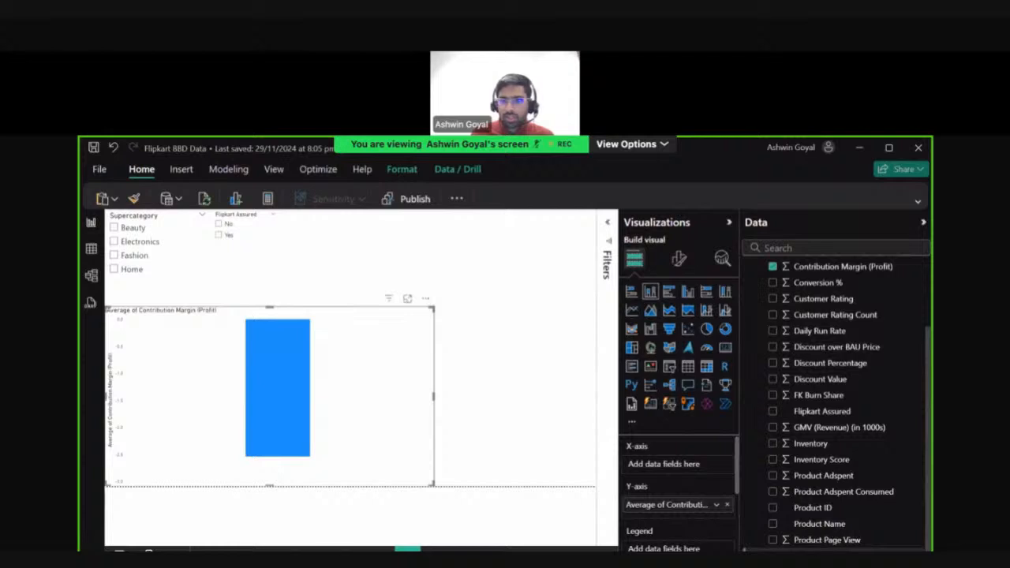
left_click_drag(807, 550, 675, 467)
- Examine the average contribution margin of each supercategory in the chart's focus mode and return to the report page
left_click(408, 300)
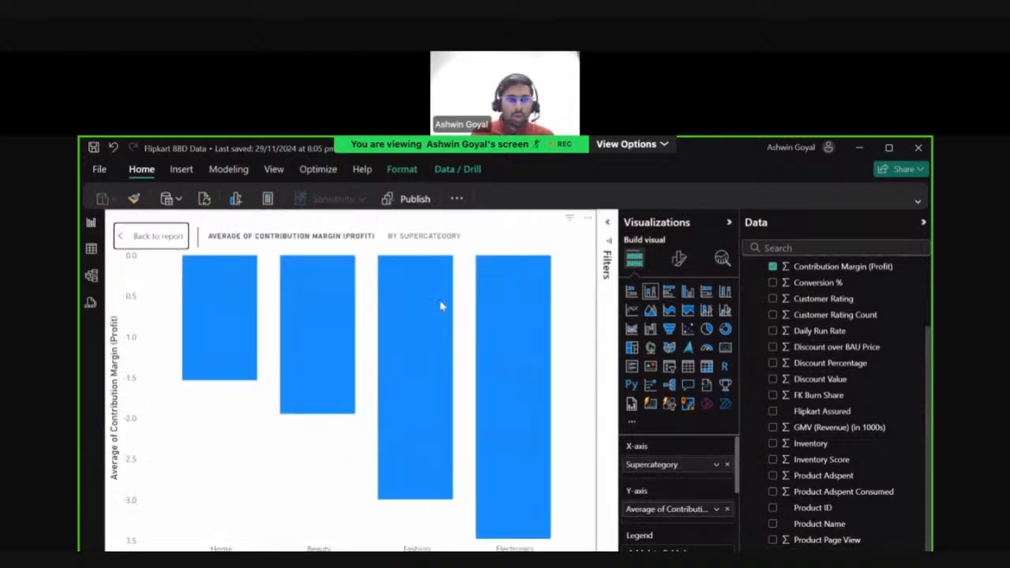
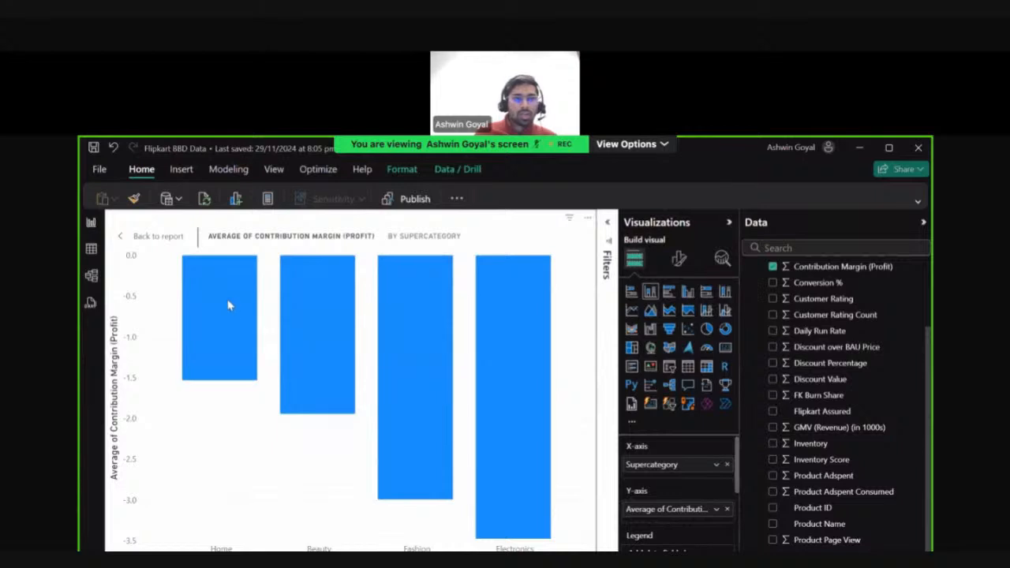
mouse_move(235, 332)
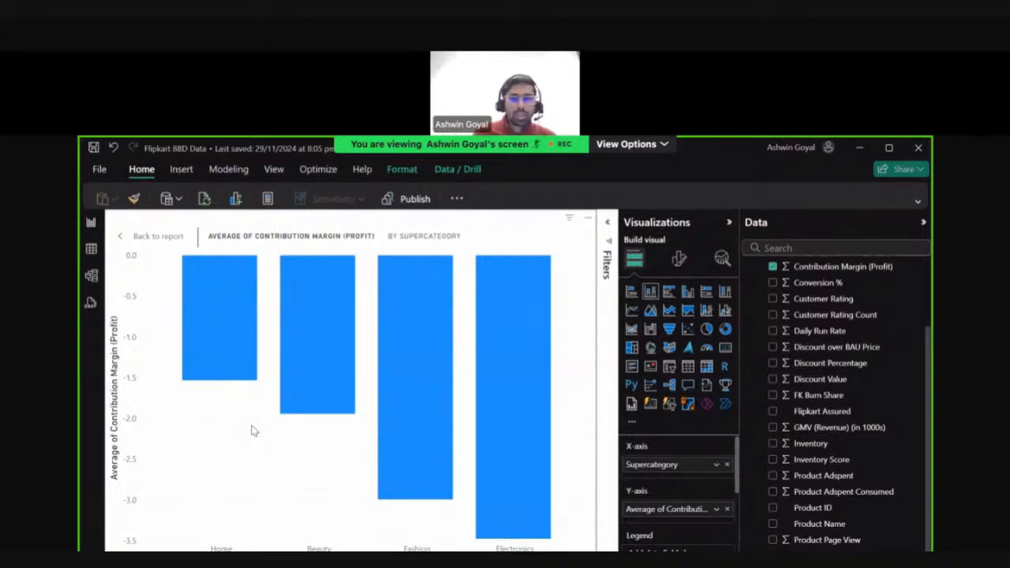
left_click(160, 241)
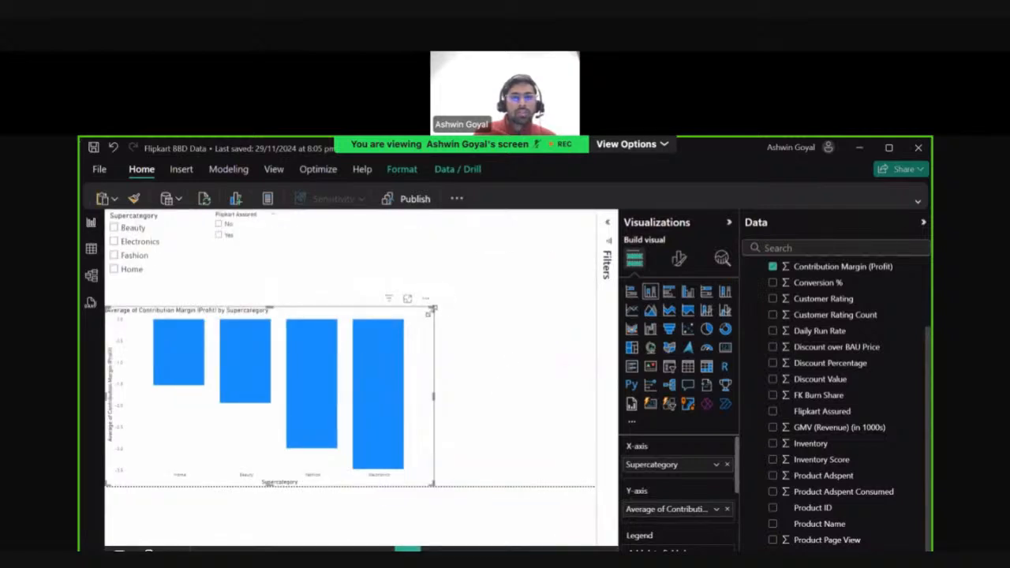
- Shrink the contribution margin chart toward the bottom-left corner of the report page
left_click_drag(432, 311, 322, 371)
left_click(328, 376)
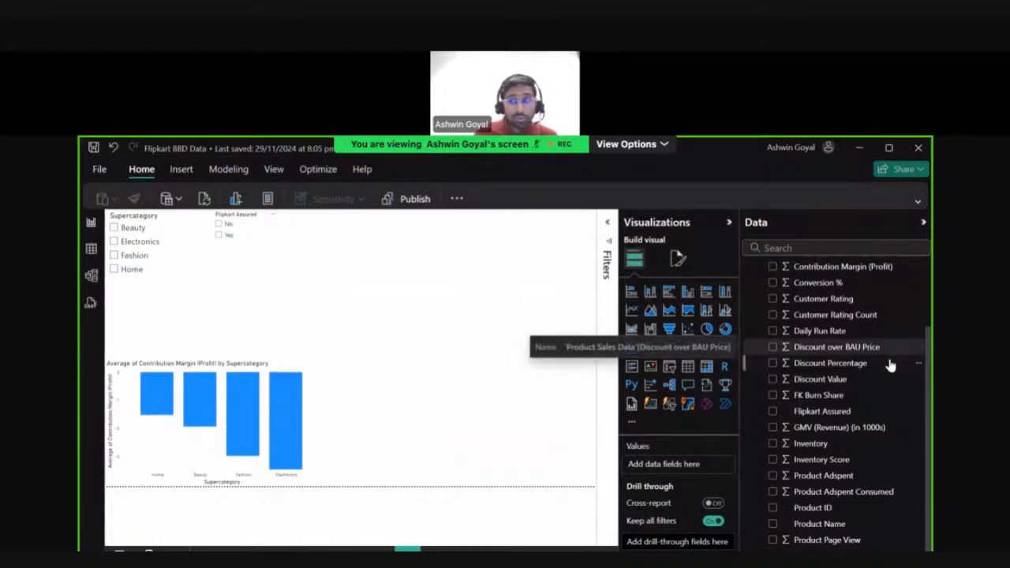
- Insert an enlarged line chart with the sum of GMV (Revenue) (in 1000s) on its Y-axis
scroll(887, 369, "up", 2)
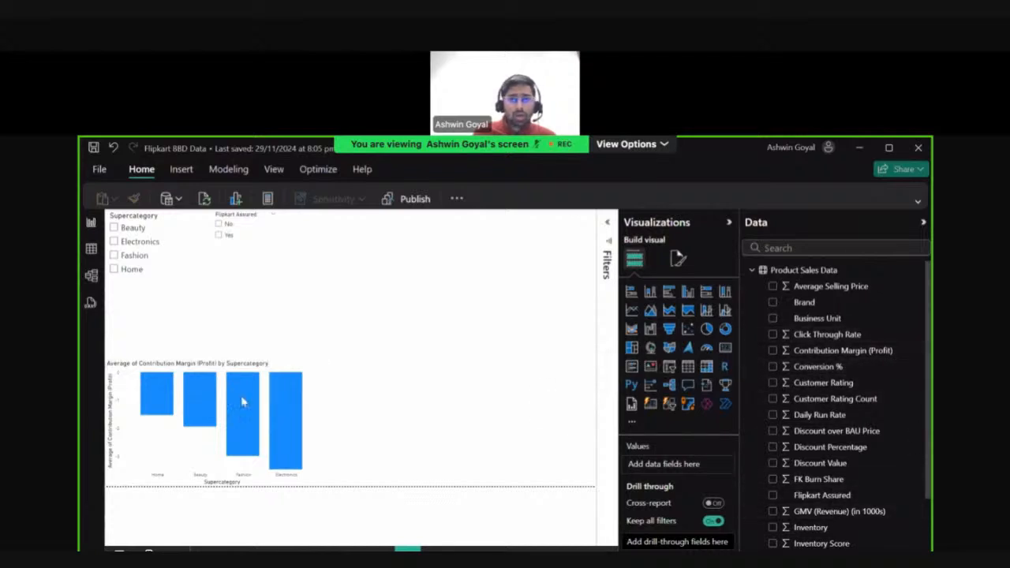
left_click(632, 310)
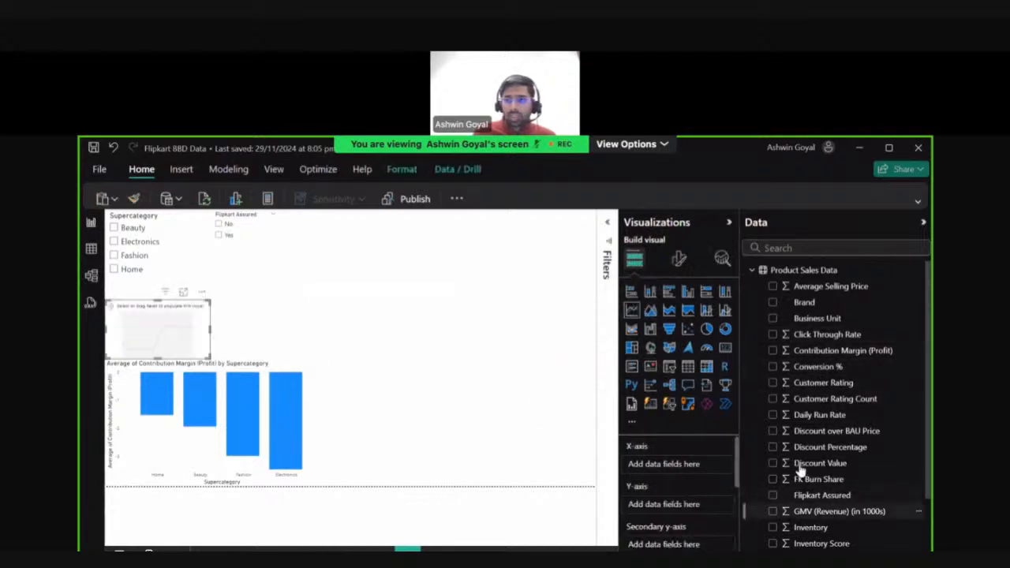
left_click(831, 513)
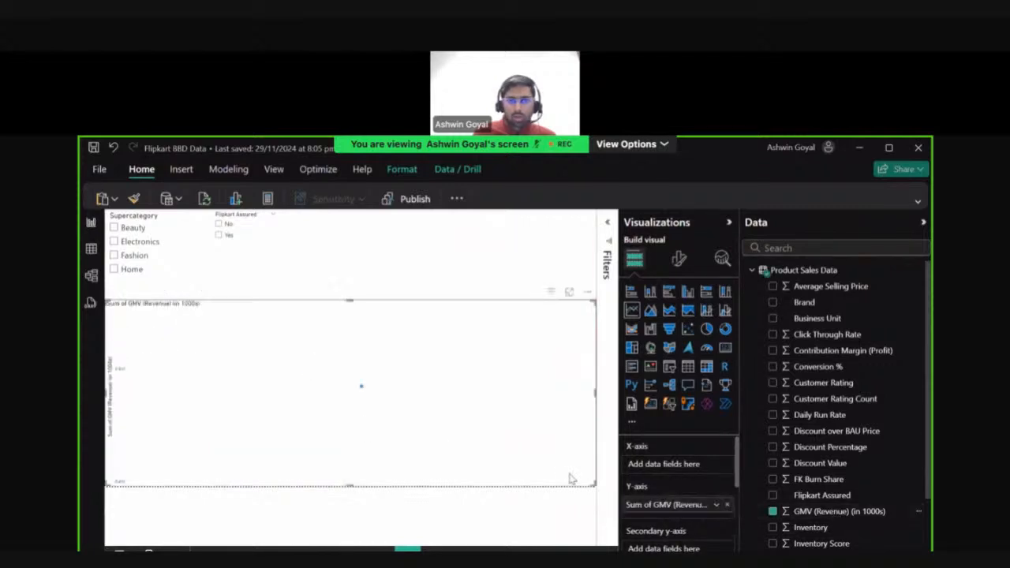
left_click(716, 505)
left_click(717, 505)
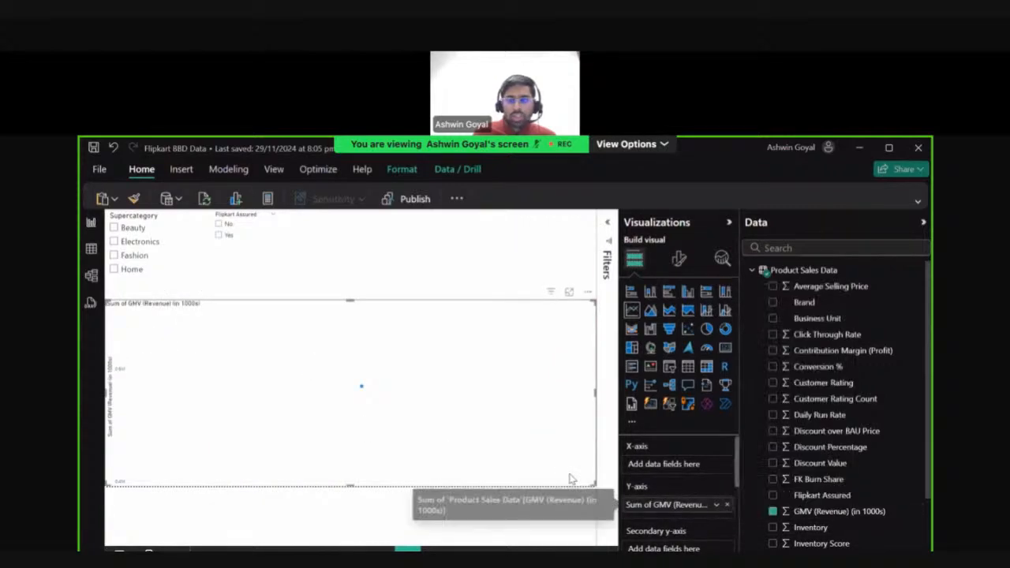
left_click(716, 505)
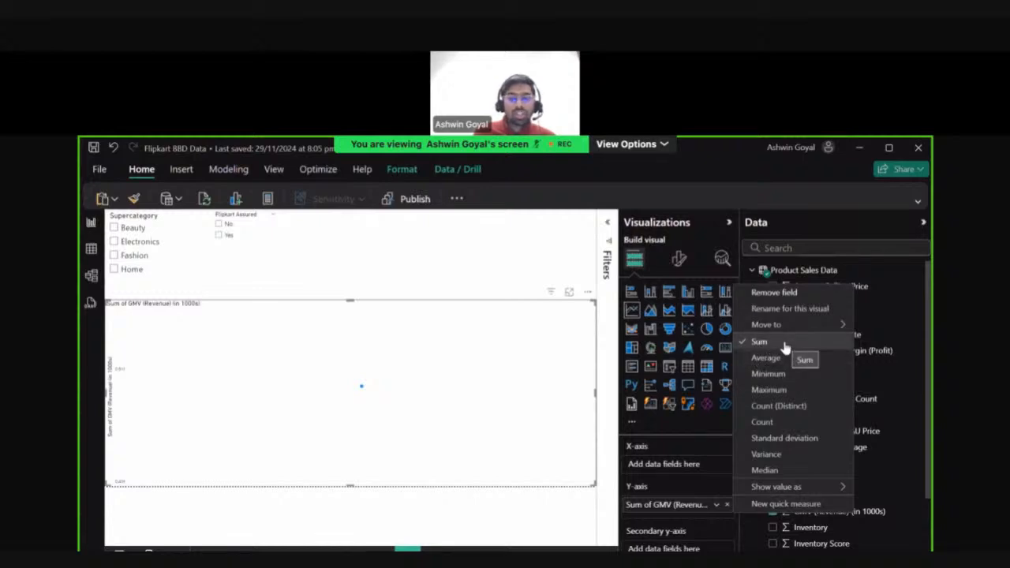
left_click(870, 445)
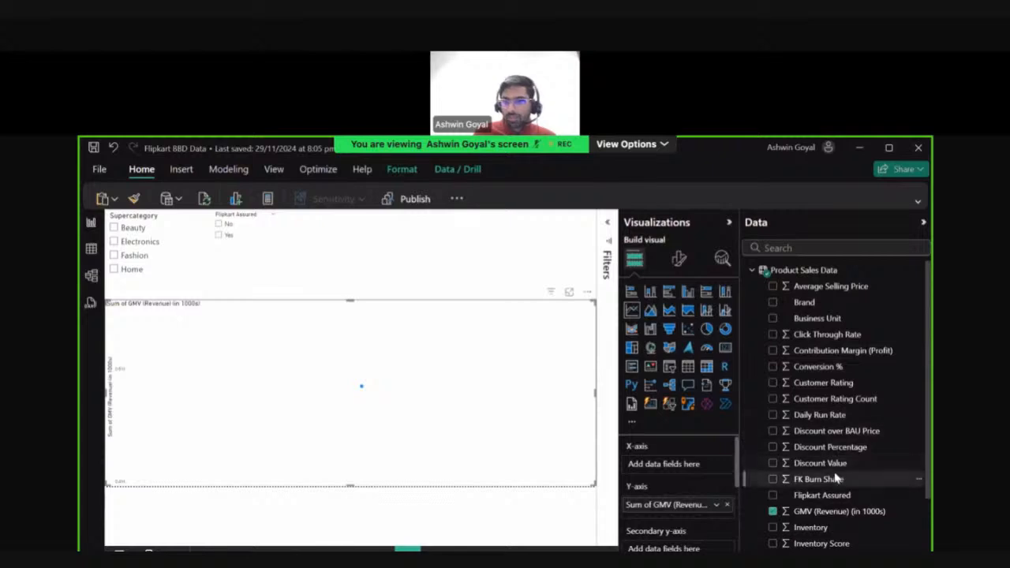
- Break the GMV chart down by Supercategory, and convert it to a stacked bar chart extended up the report page
scroll(833, 474, "down", 2)
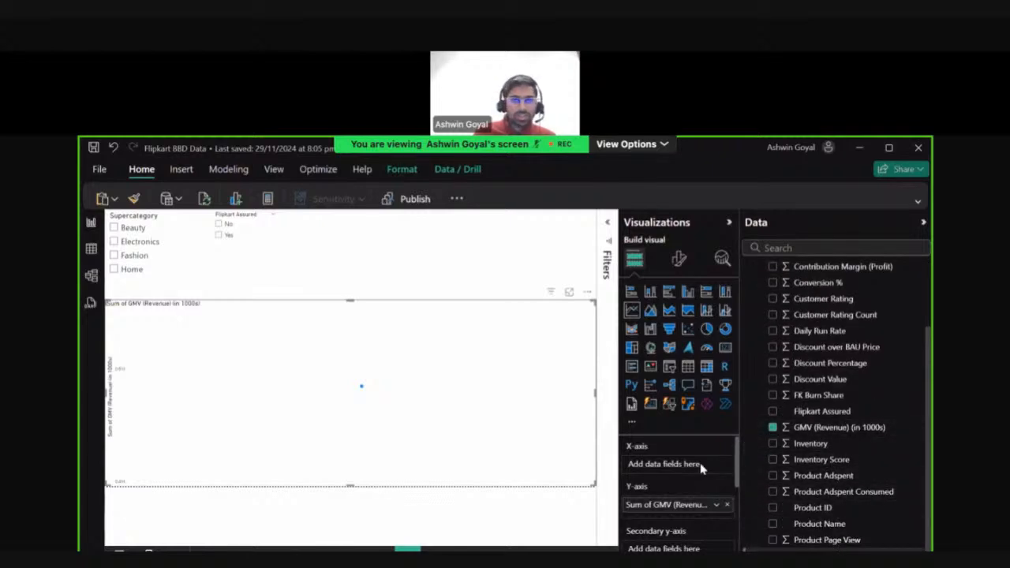
left_click_drag(700, 467, 700, 468)
left_click_drag(594, 302, 597, 235)
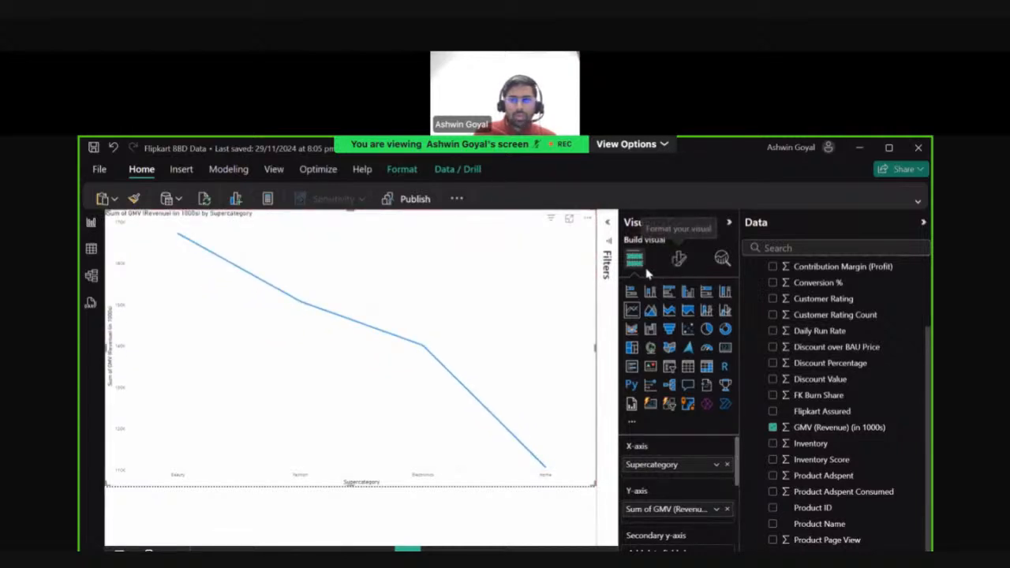
left_click(631, 292)
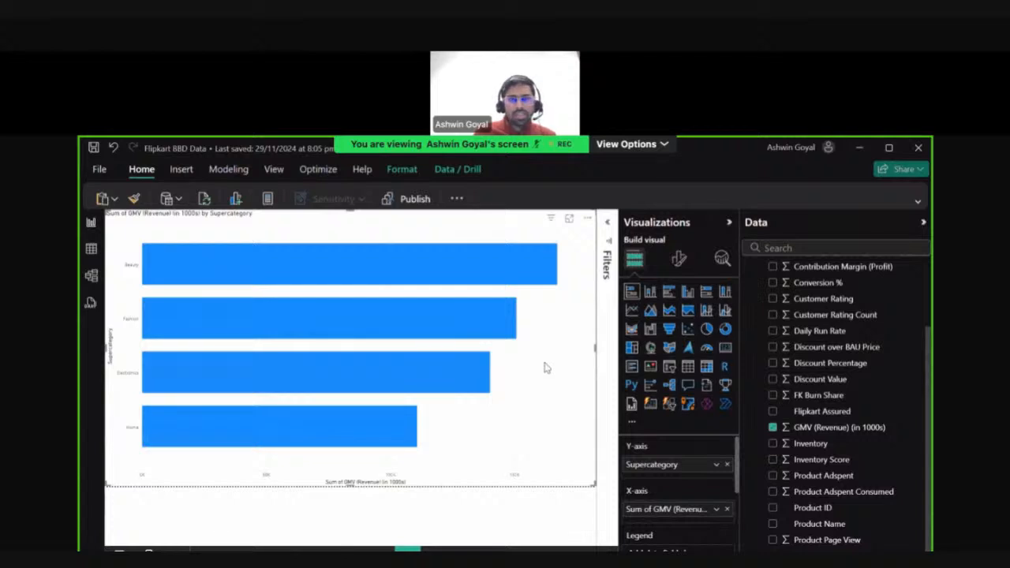
- Set the font size of the GMV bar chart's Y-axis values to 15
left_click(679, 260)
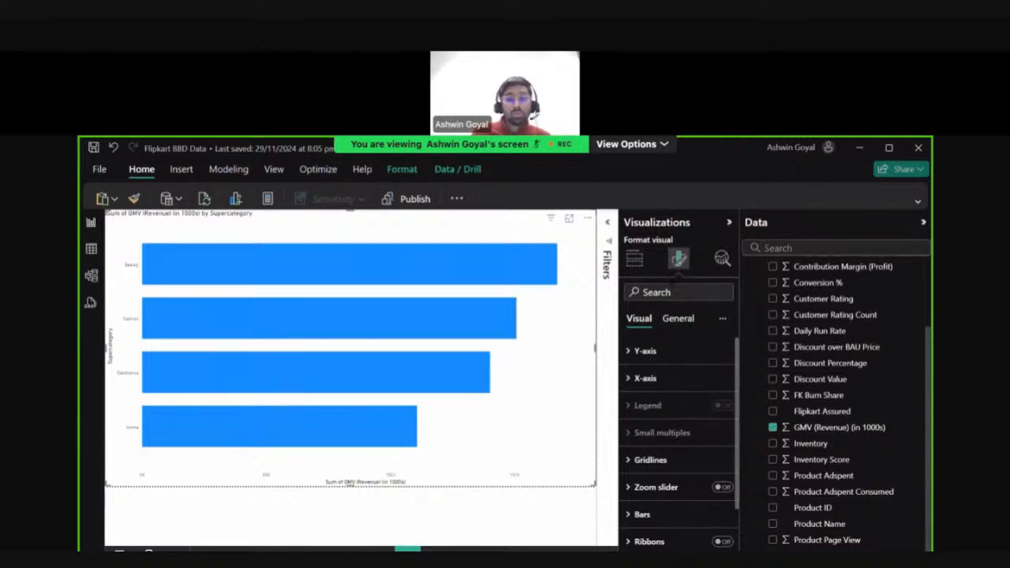
left_click(666, 353)
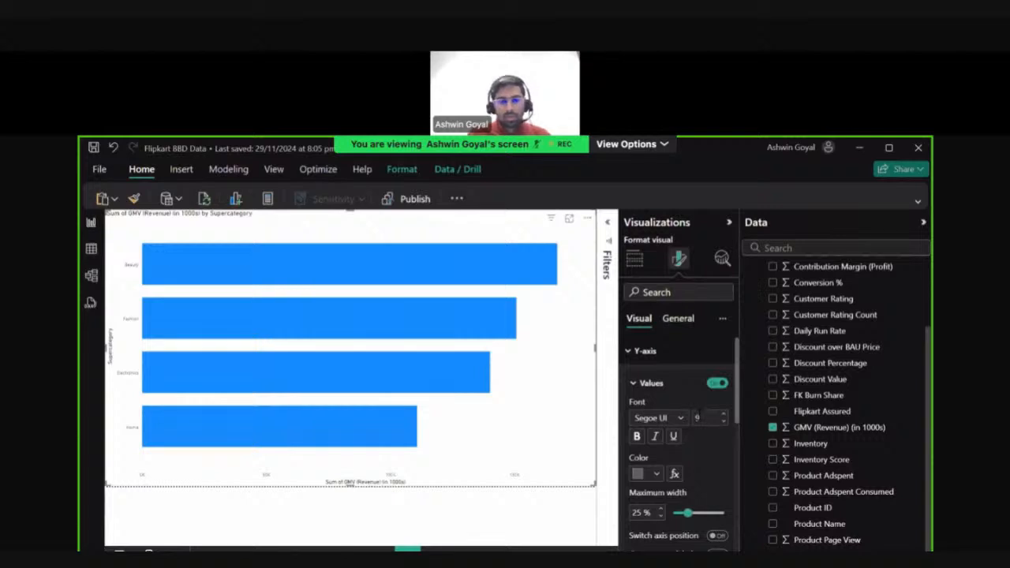
double_click(700, 416)
type("15")
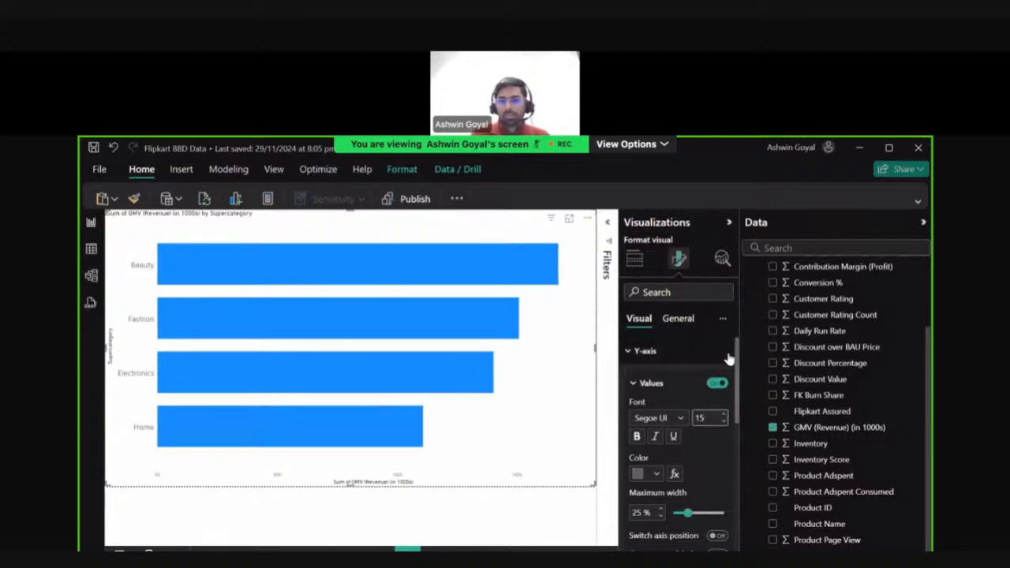
left_click(647, 389)
left_click(647, 384)
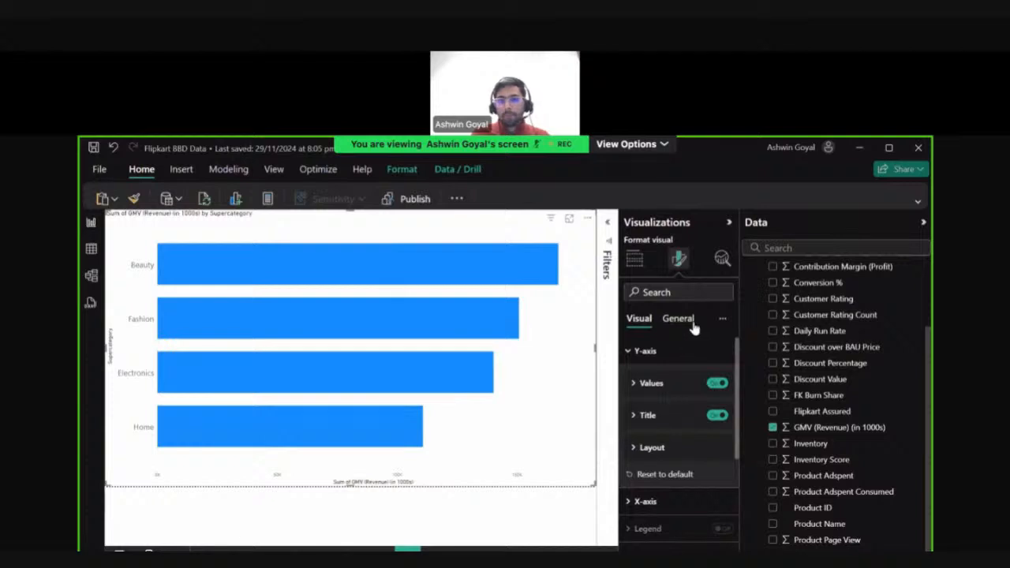
- Examine the sum of GMV per supercategory in the bar chart's focus mode and return to the report page
left_click(638, 262)
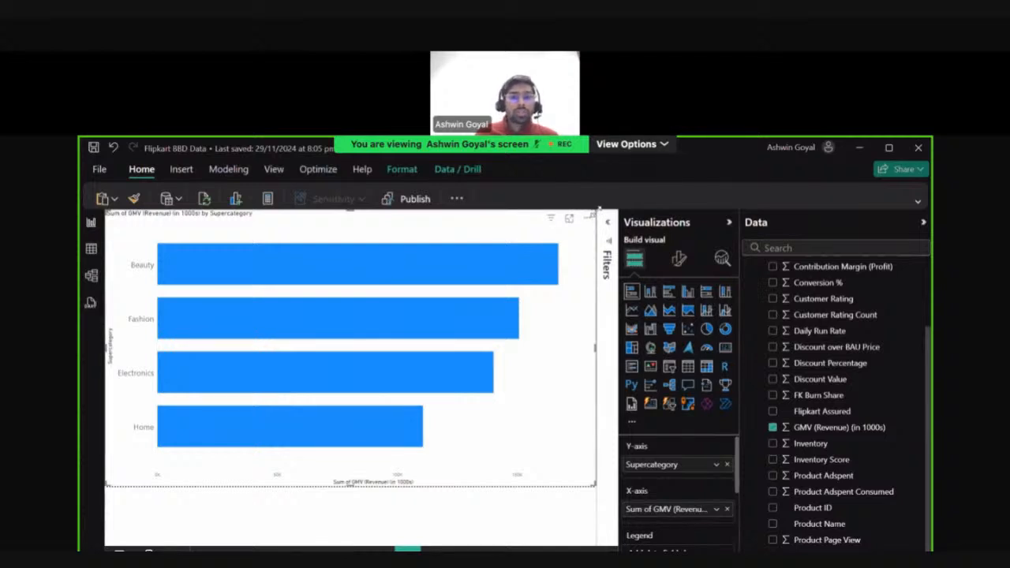
left_click(569, 218)
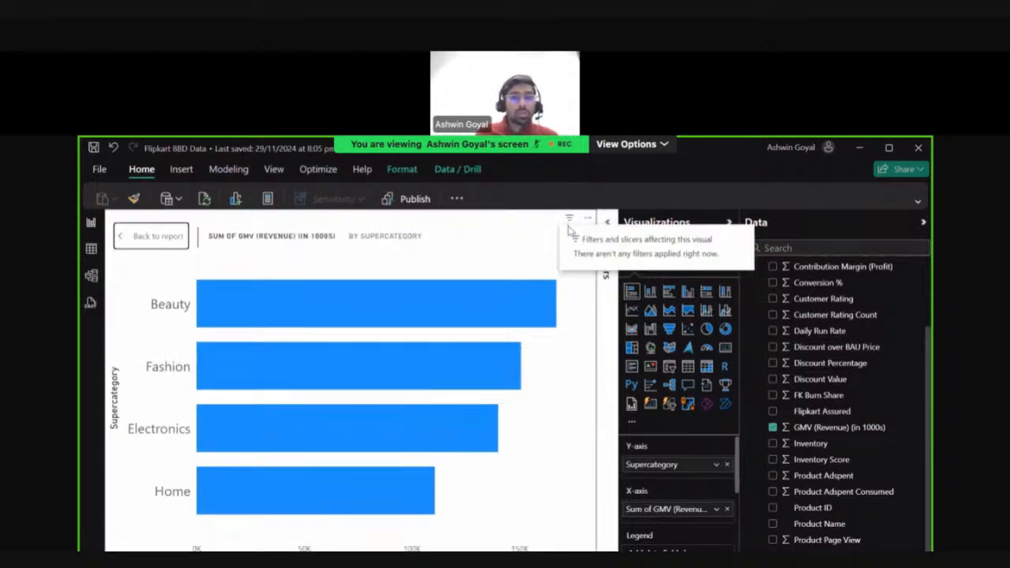
left_click(155, 236)
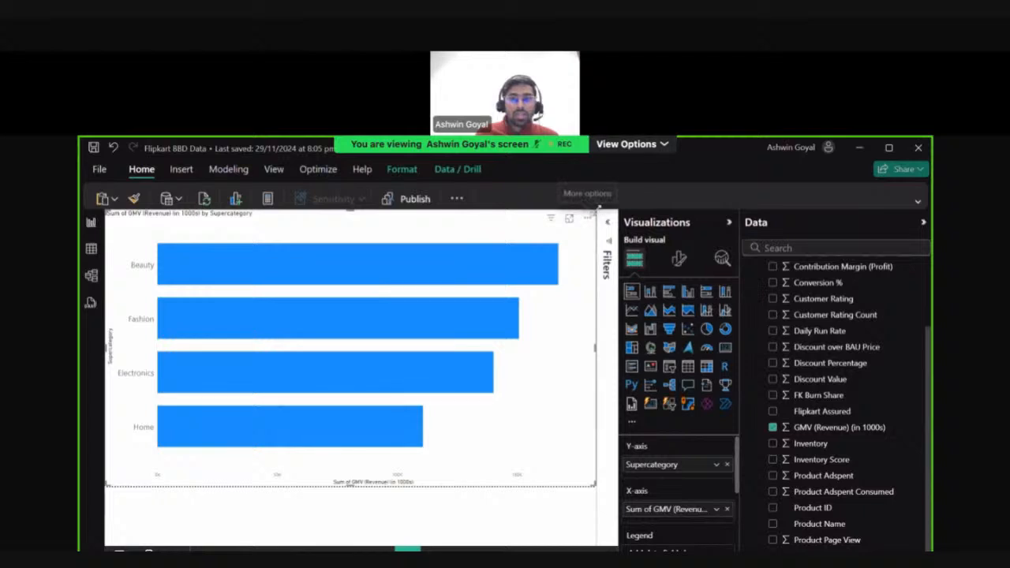
- Shrink the GMV bar chart and align it directly beside the contribution margin chart at the bottom of the report page
left_click_drag(595, 212, 491, 433)
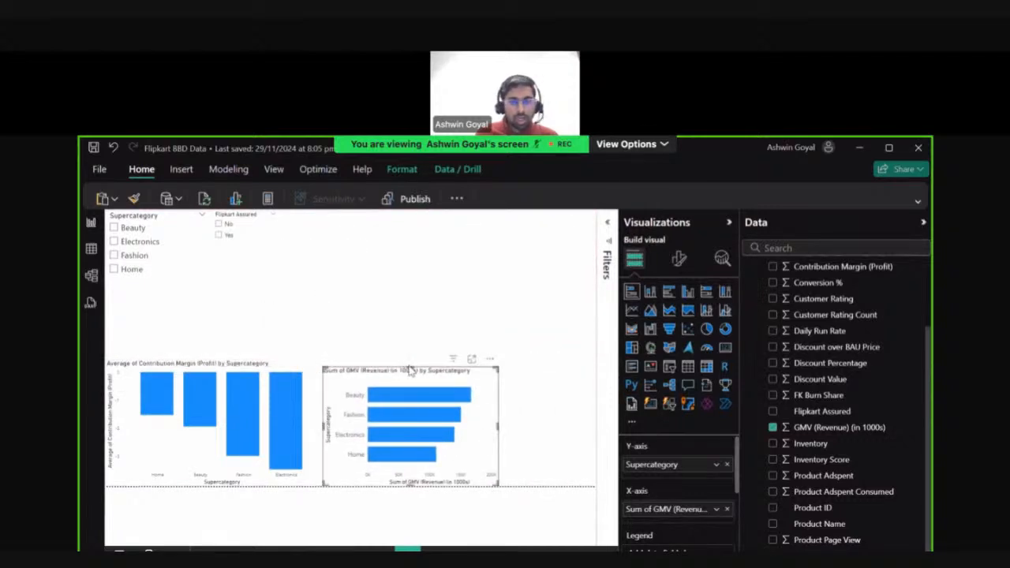
left_click_drag(409, 372, 410, 366)
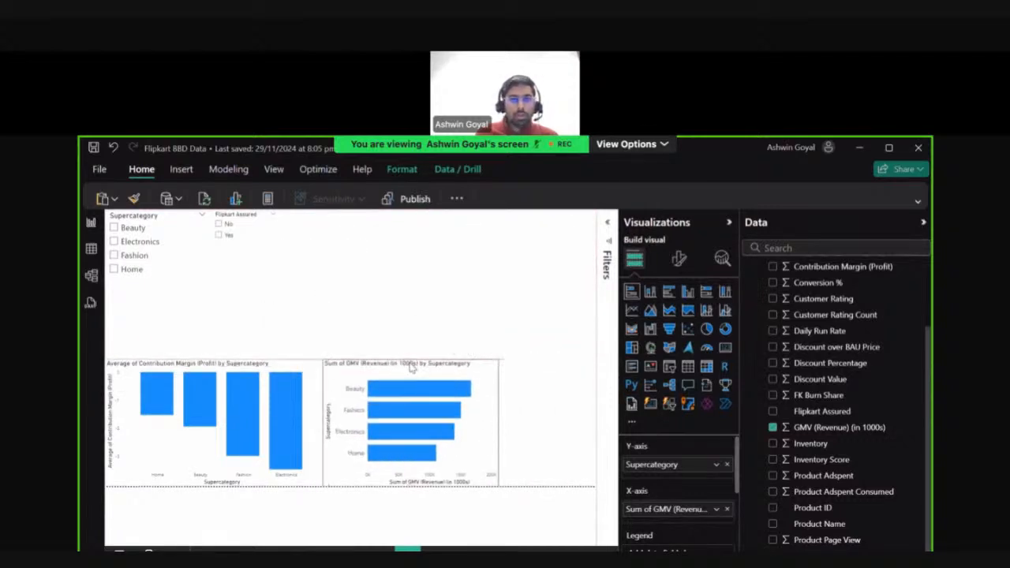
left_click(521, 395)
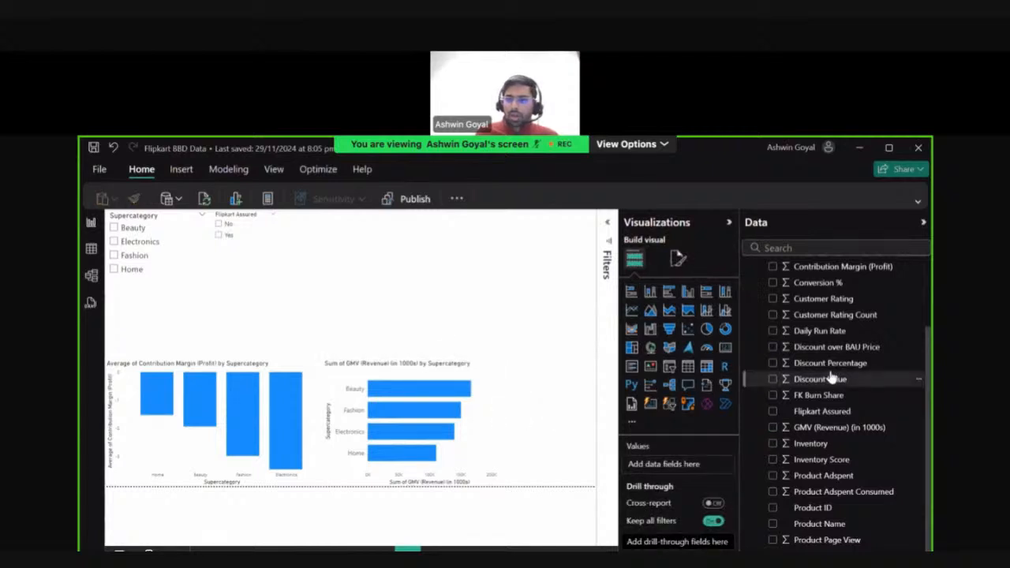
- Add an enlarged stacked column chart showing the average of Conversion % by Product Name
scroll(835, 422, "up", 2)
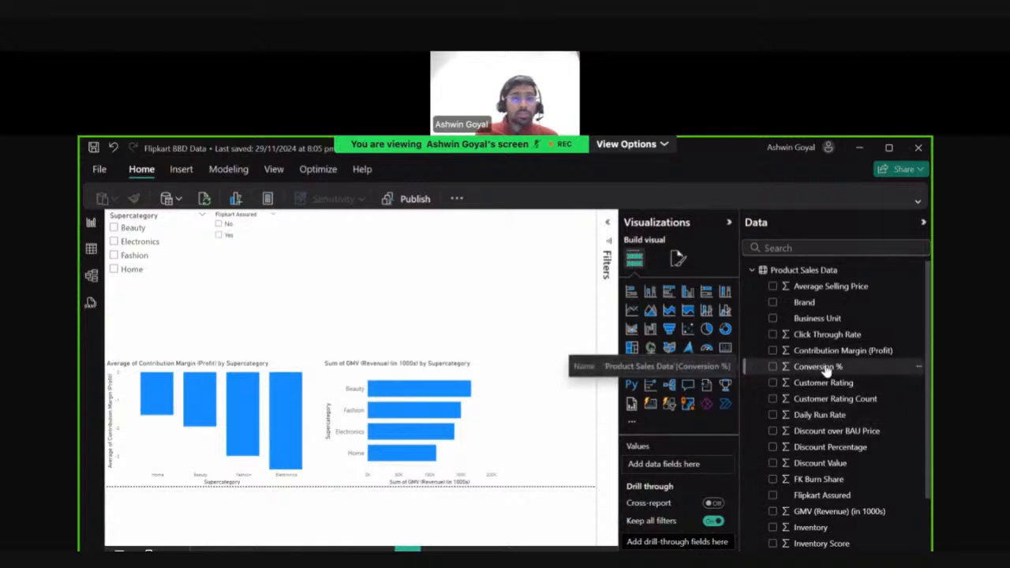
scroll(827, 369, "down", 2)
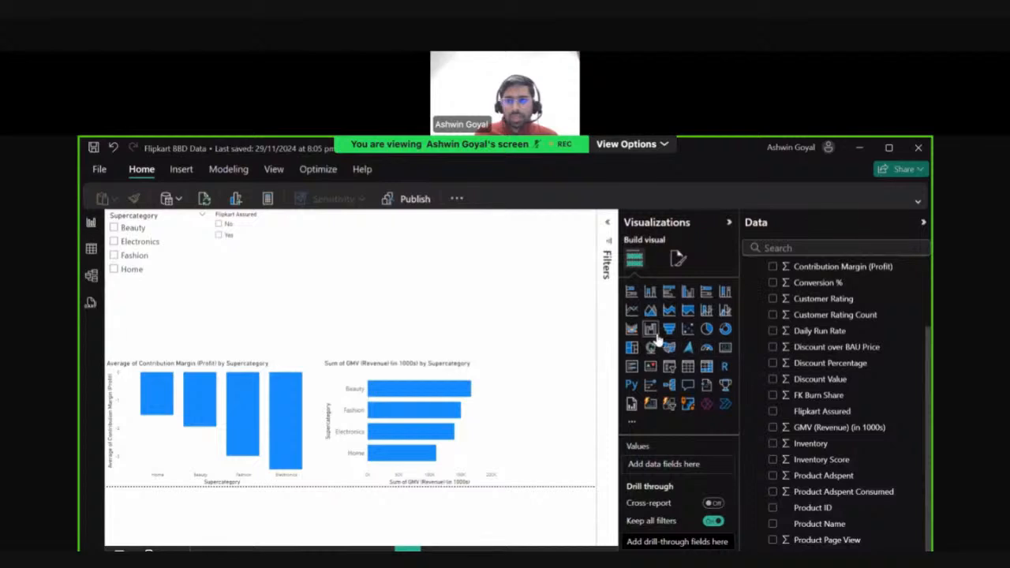
left_click(650, 292)
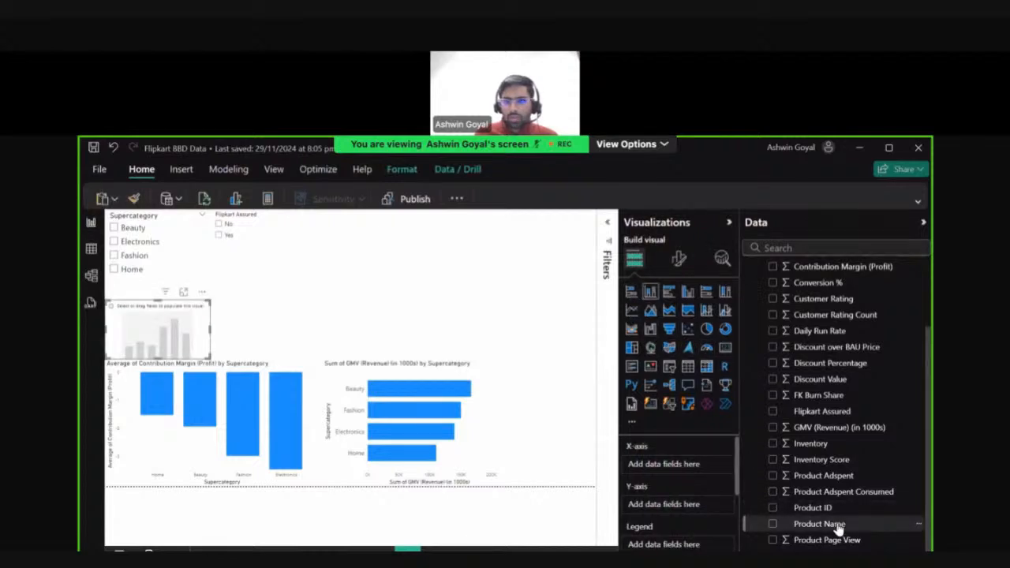
left_click_drag(697, 472, 697, 470)
left_click_drag(209, 359, 584, 521)
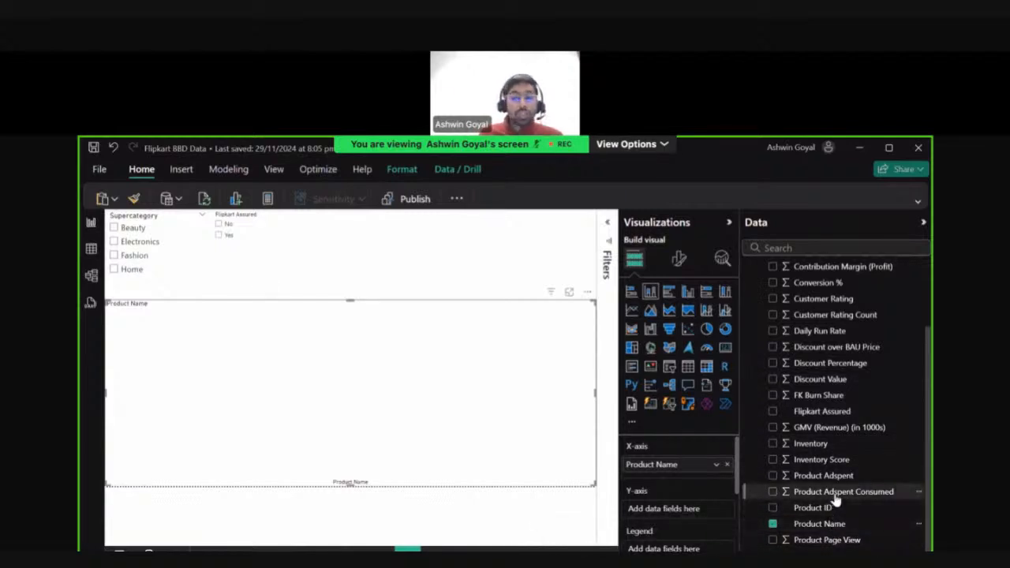
scroll(843, 495, "up", 2)
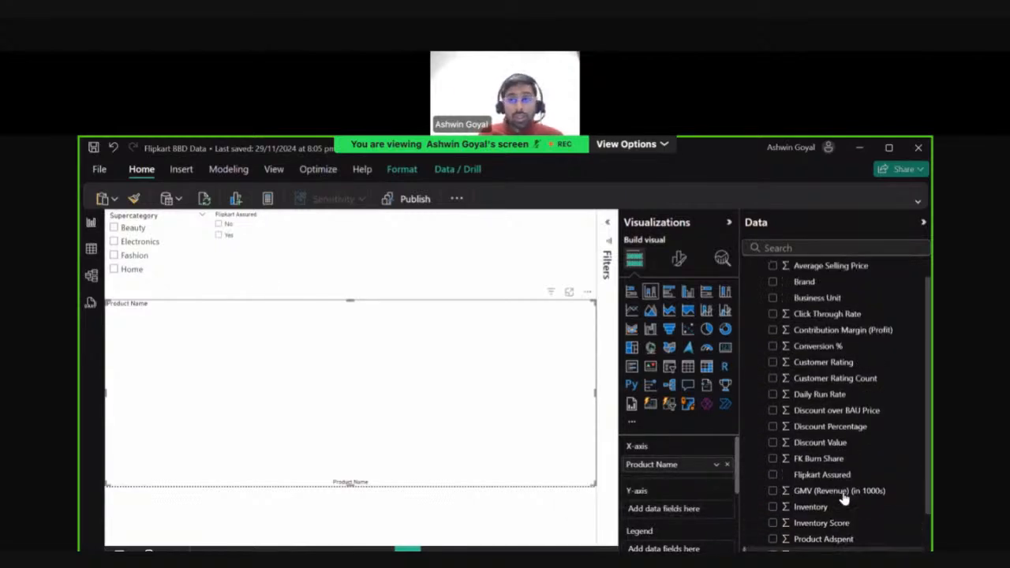
left_click(833, 352)
left_click(715, 509)
left_click(767, 362)
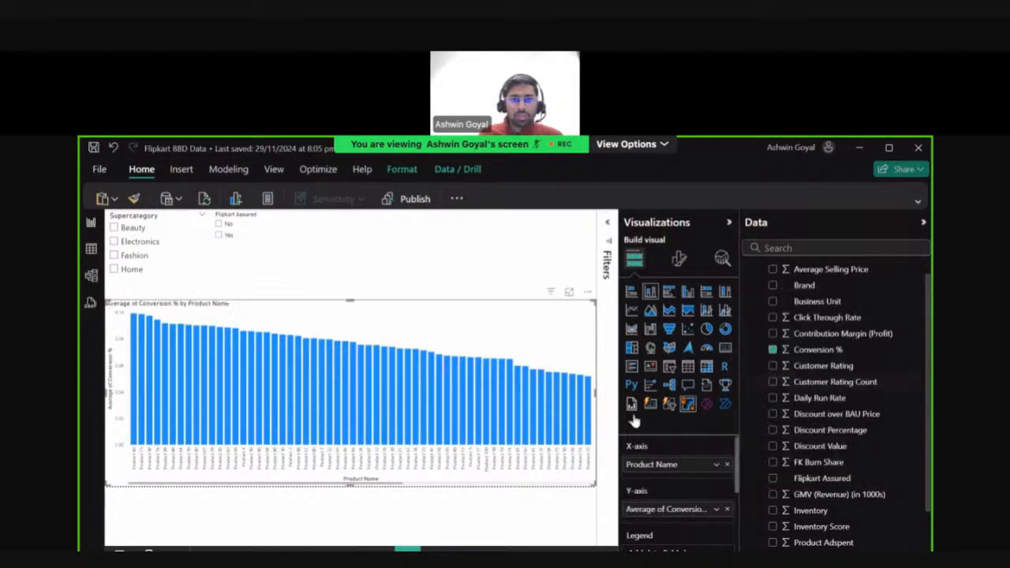
- Enlarge the conversion chart, examine the top products' average Conversion % in focus mode, and return to the report page
left_click_drag(106, 302, 106, 210)
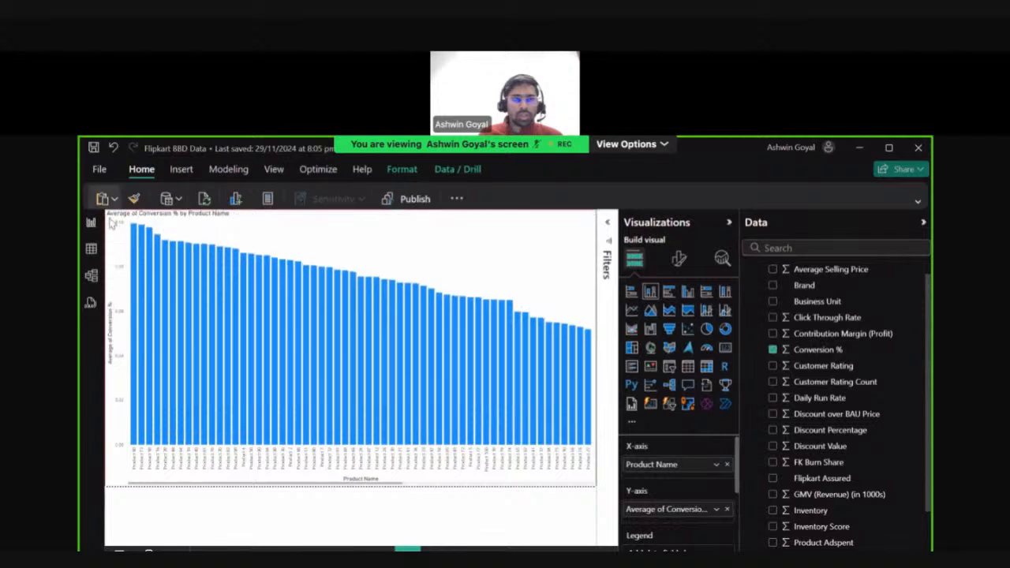
left_click(568, 219)
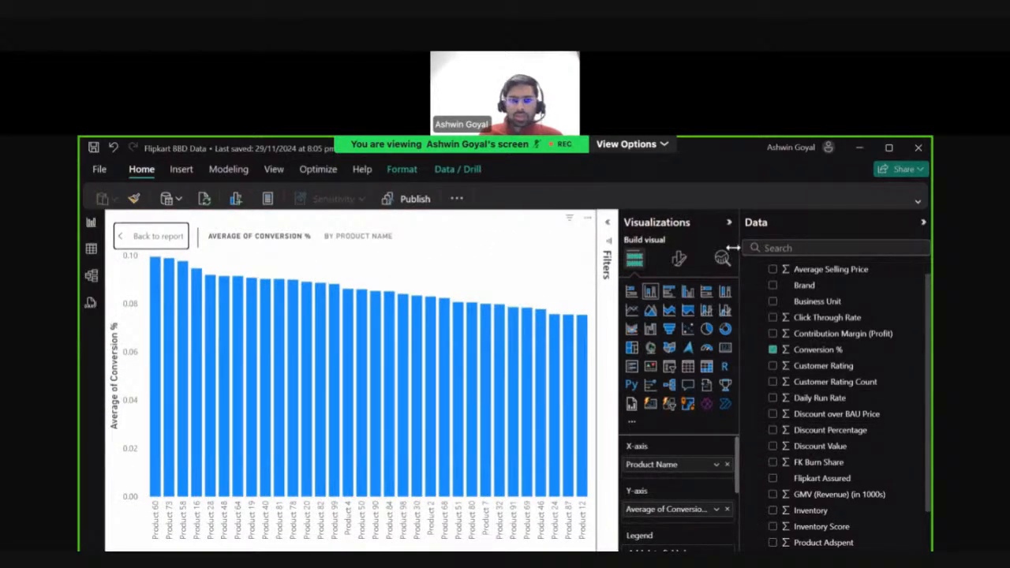
mouse_move(156, 369)
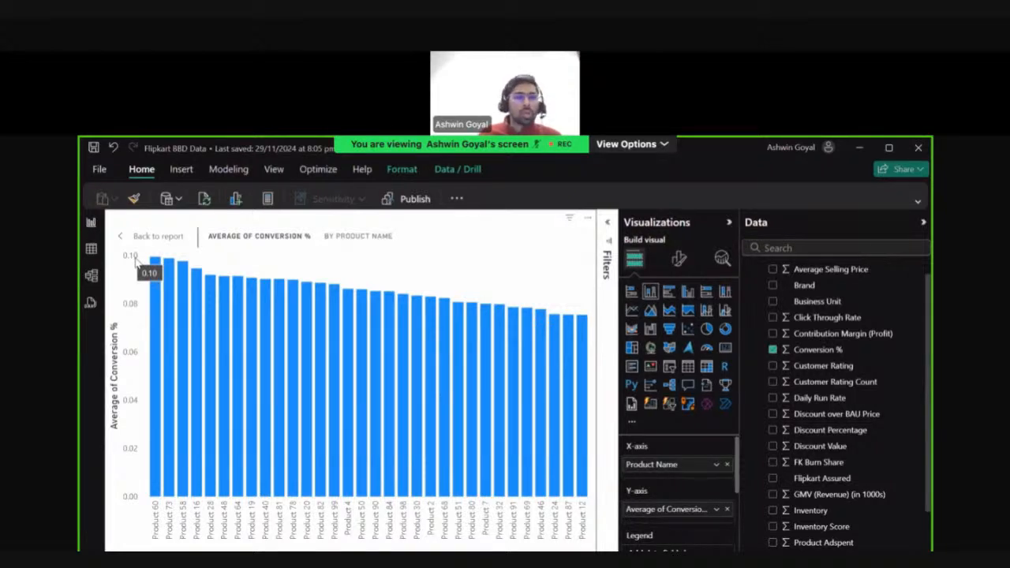
mouse_move(156, 318)
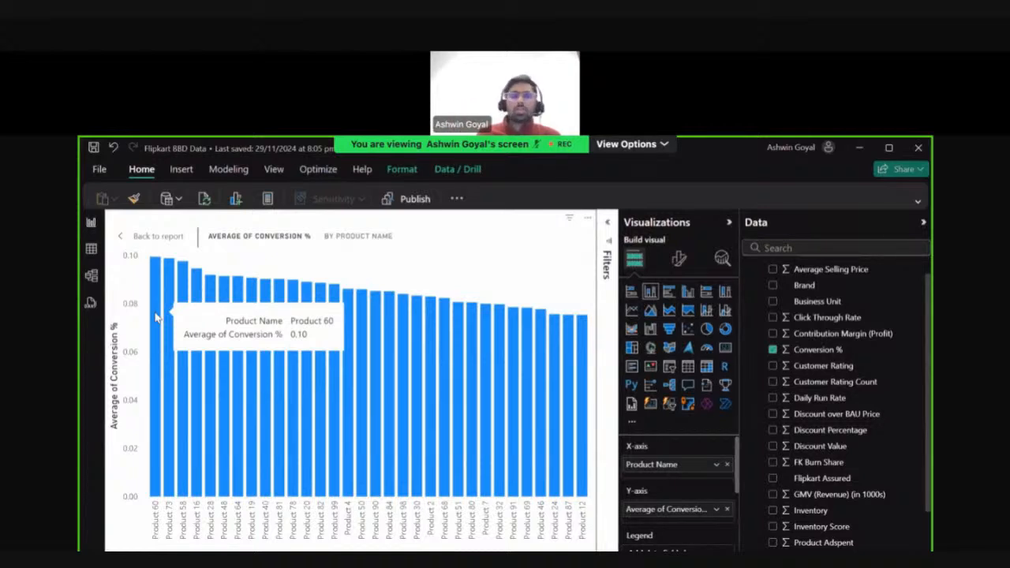
left_click(136, 240)
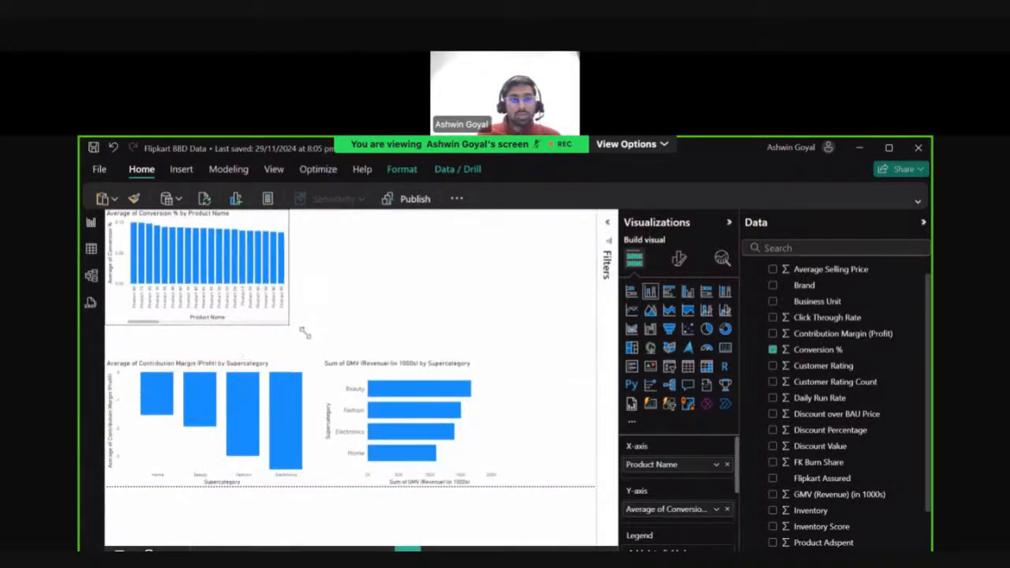
- Shrink the conversion chart and place it in the top-right corner of the report page, above the GMV bar chart
left_click_drag(297, 339, 535, 327)
left_click_drag(351, 348, 392, 345)
left_click(366, 330)
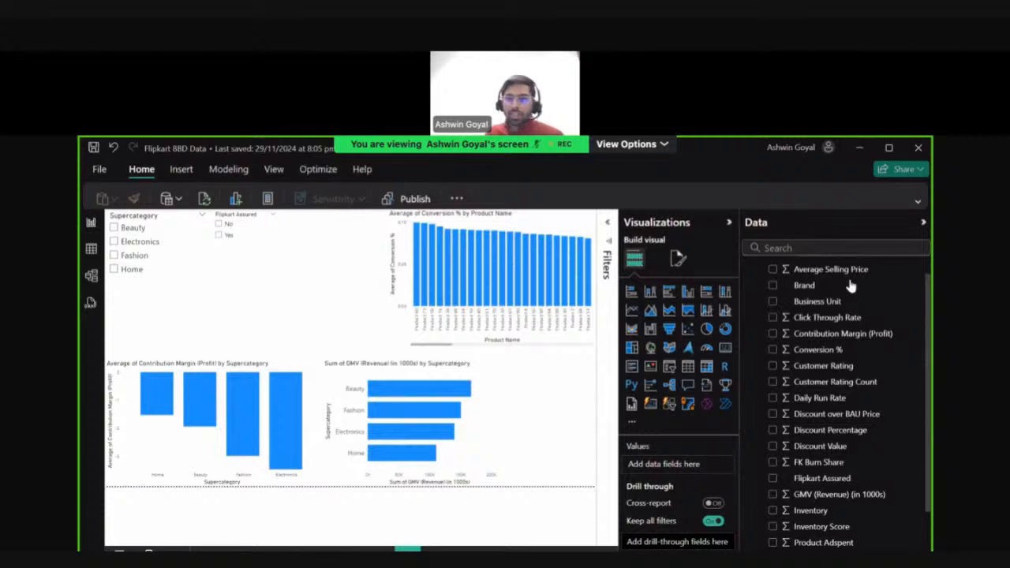
- Add an enlarged pie chart of the sum of GMV (Revenue) (in 1000s) by Business Unit and view it in focus mode
left_click(709, 332)
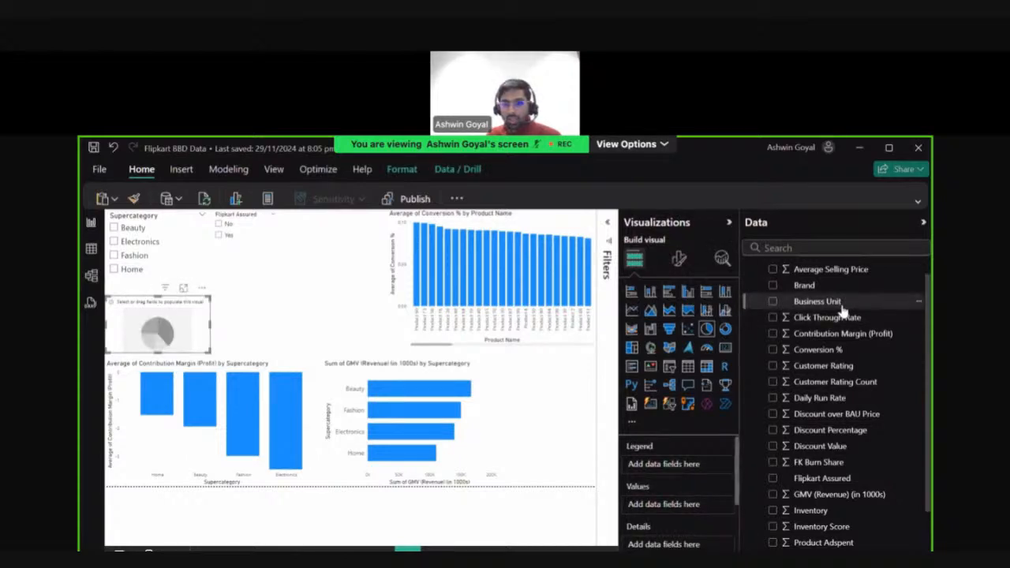
left_click(842, 306)
scroll(735, 483, "up", 2)
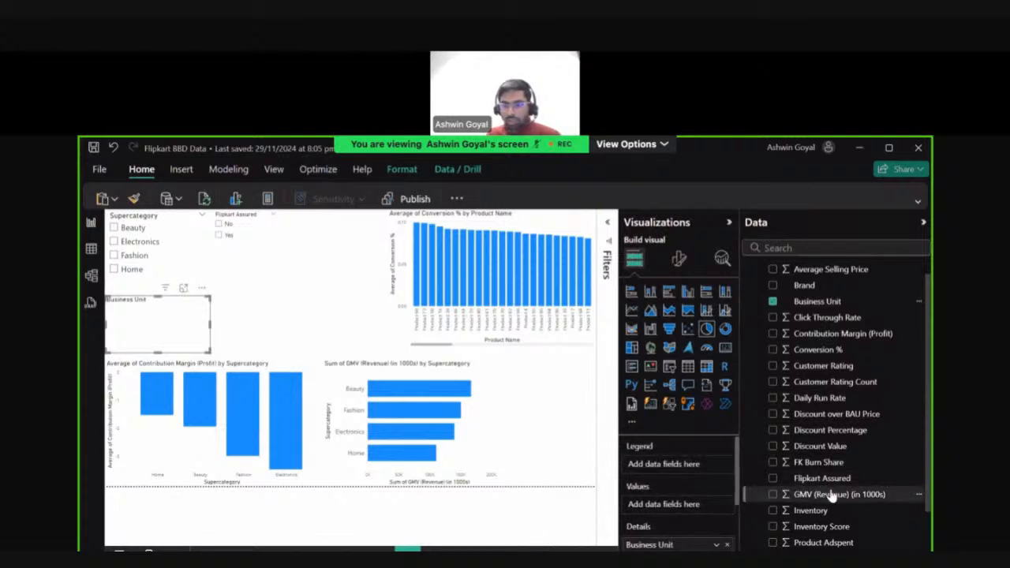
left_click_drag(821, 494, 296, 451)
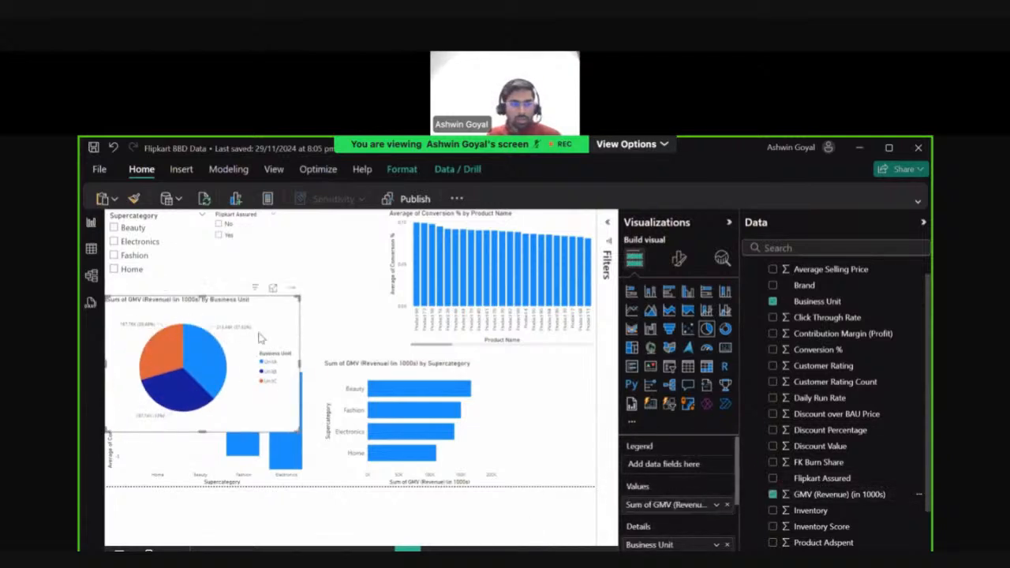
left_click(273, 294)
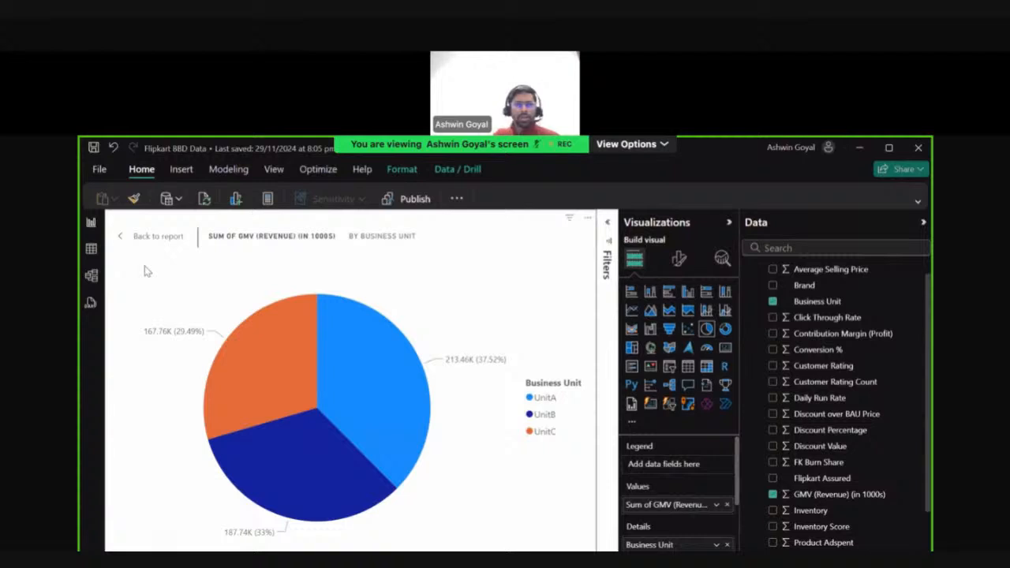
- Return to the report page, move the GMV pie chart to the page's bottom-right corner, and shrink it beside the GMV bar chart
left_click(152, 237)
left_click_drag(253, 404, 454, 475)
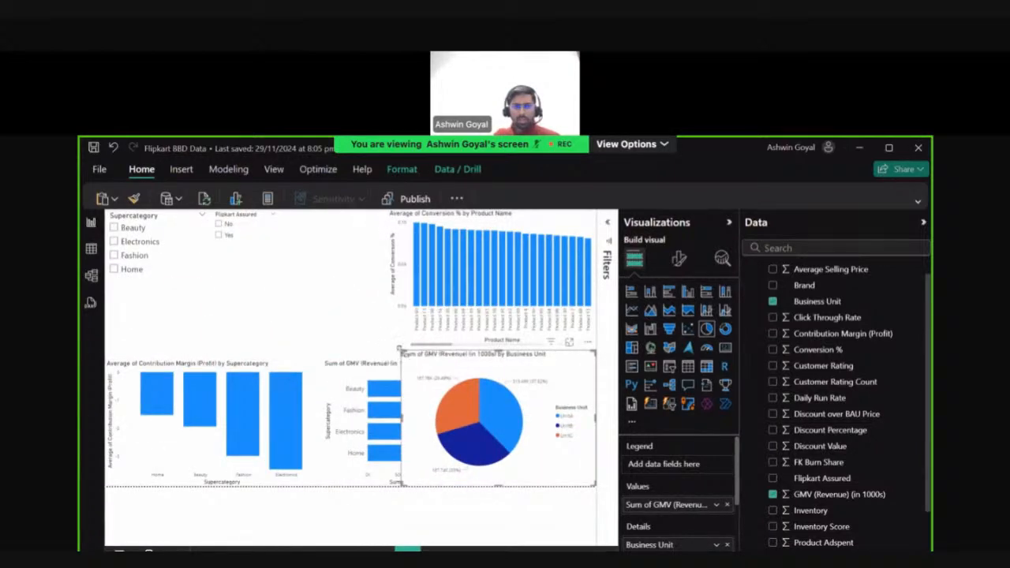
left_click_drag(402, 349, 501, 363)
- Narrow the contribution margin column chart and shift the GMV bar chart directly beside it
left_click(309, 377)
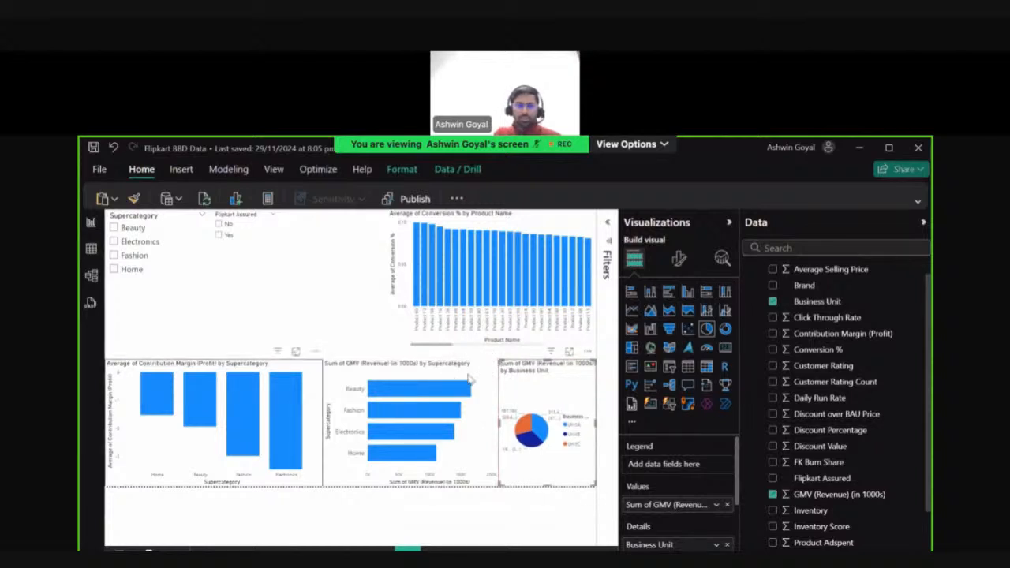
left_click_drag(330, 366, 242, 370)
left_click(341, 377)
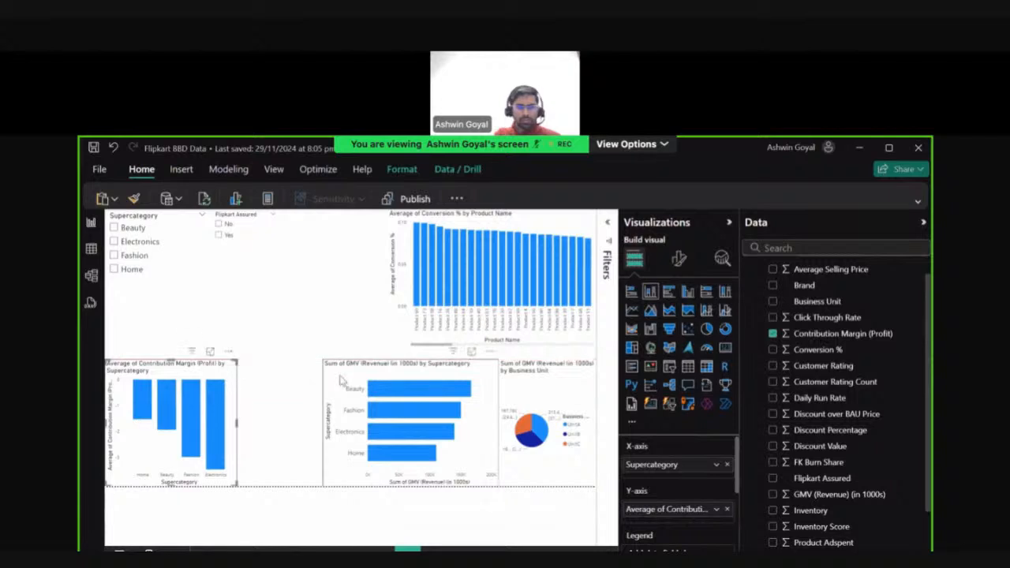
left_click_drag(374, 375, 292, 380)
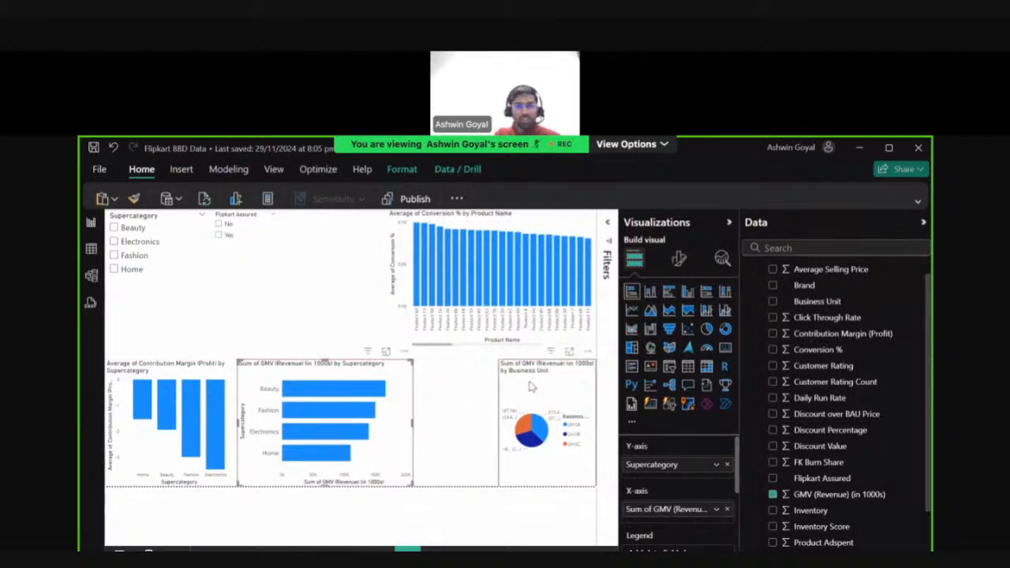
- Widen the GMV pie chart toward the GMV bar chart and slightly widen the conversion chart above it
mouse_move(532, 387)
left_mouse_down()
mouse_move(446, 389)
mouse_move(533, 389)
left_mouse_up()
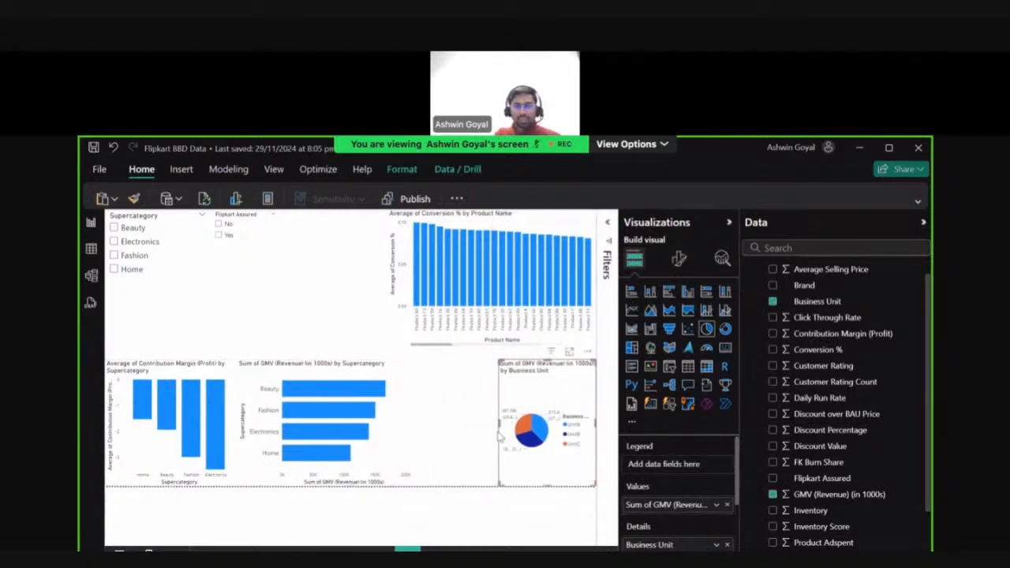
left_click_drag(498, 431, 446, 428)
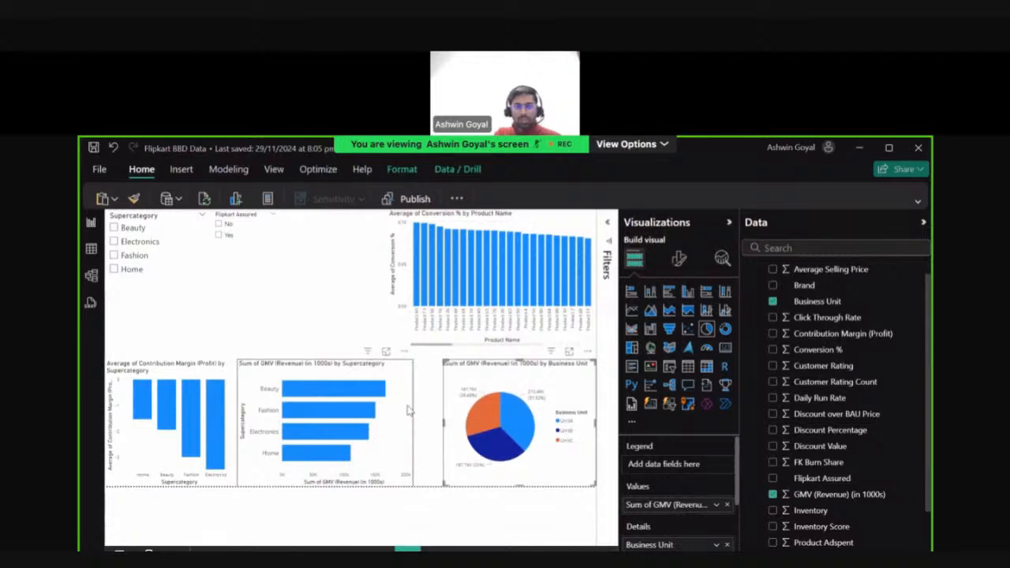
left_click(396, 288)
left_click_drag(388, 288, 375, 287)
left_click(350, 296)
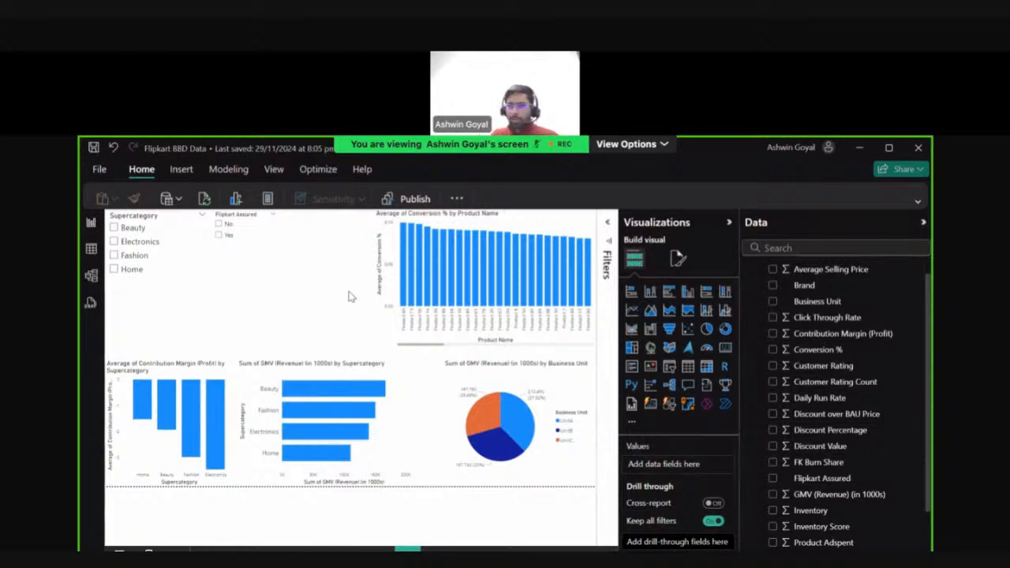
- Add a line chart of the average of Customer Rating by Brand, building it in focus mode
scroll(879, 482, "down", 2)
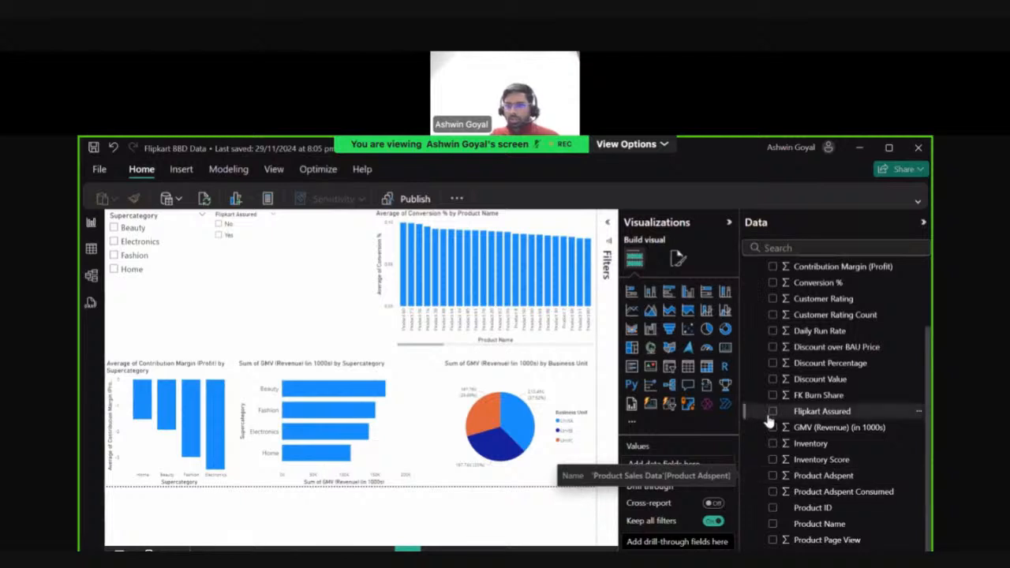
scroll(797, 426, "up", 2)
scroll(797, 426, "up", 1)
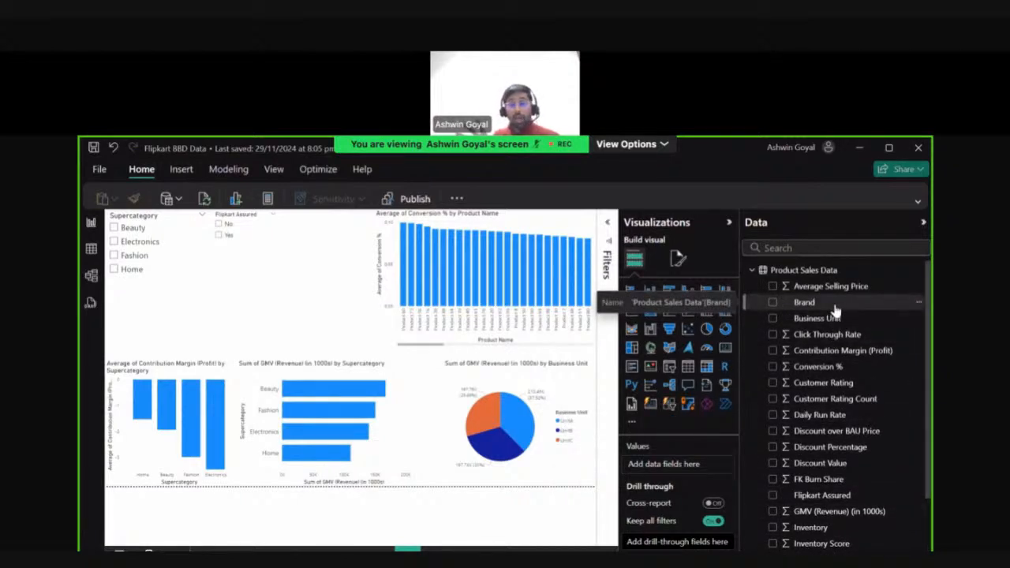
scroll(835, 310, "down", 3)
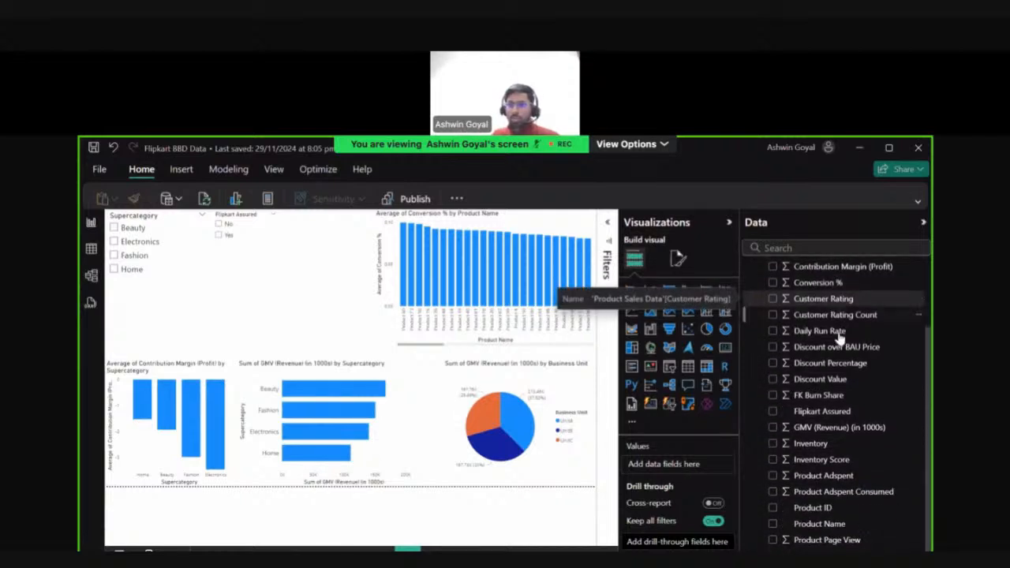
scroll(854, 386, "up", 2)
scroll(853, 384, "up", 1)
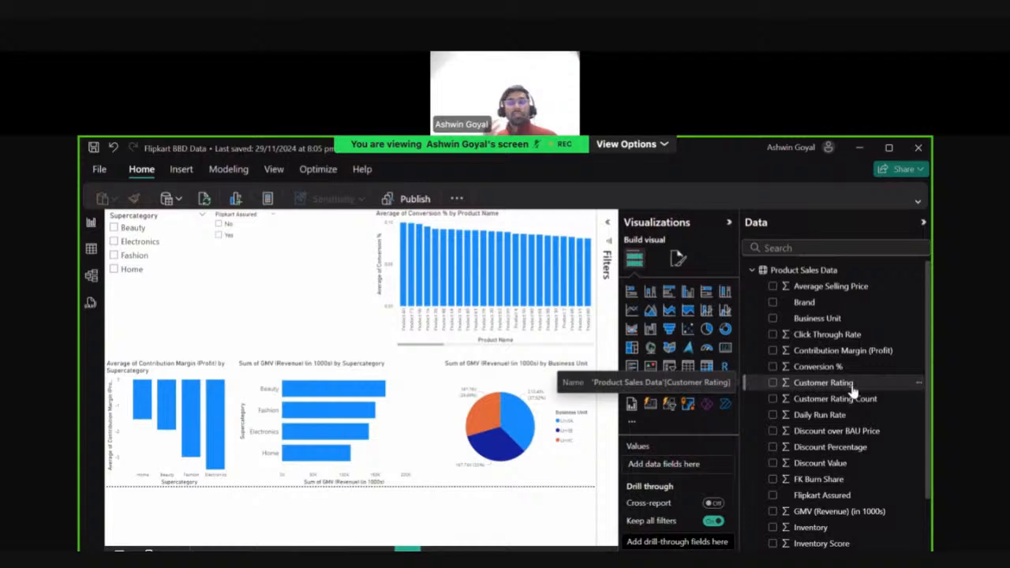
left_click(631, 310)
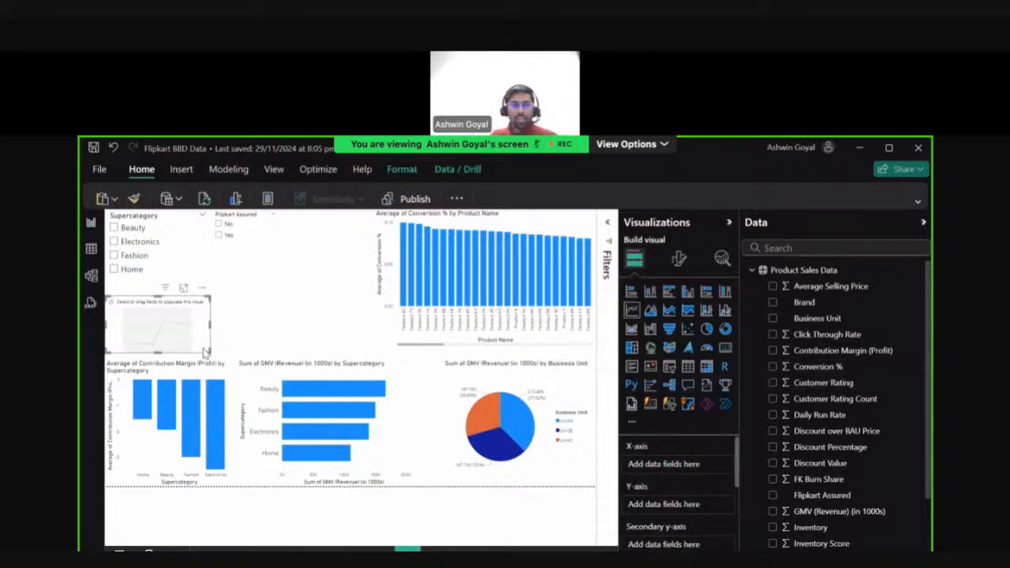
left_click(186, 288)
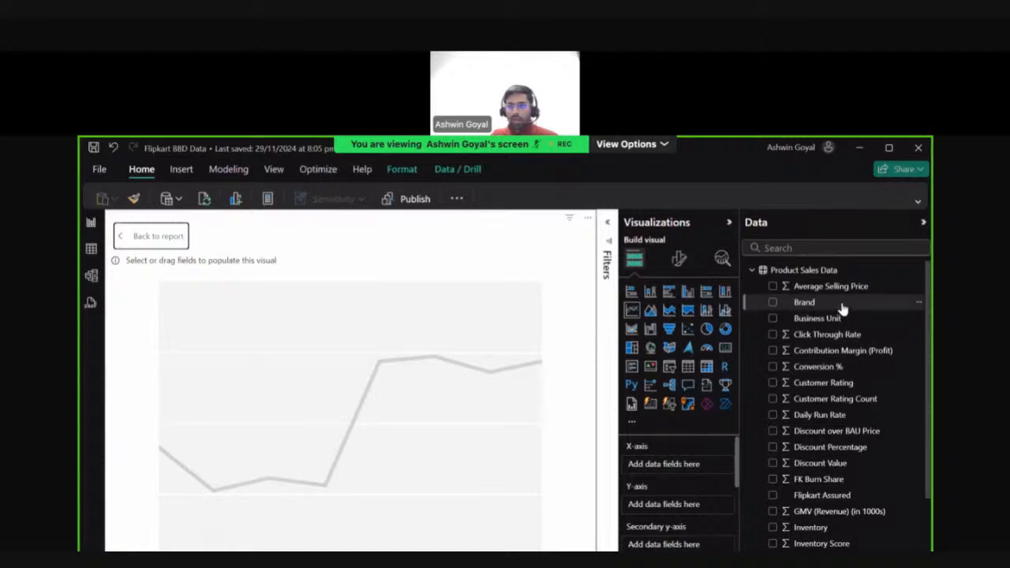
left_click_drag(842, 305, 696, 467)
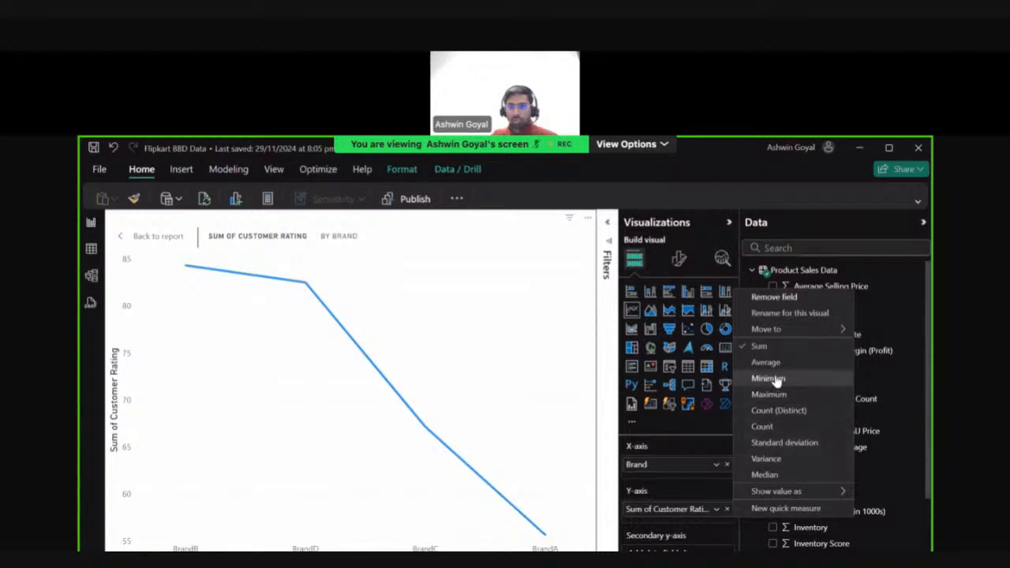
left_click(774, 367)
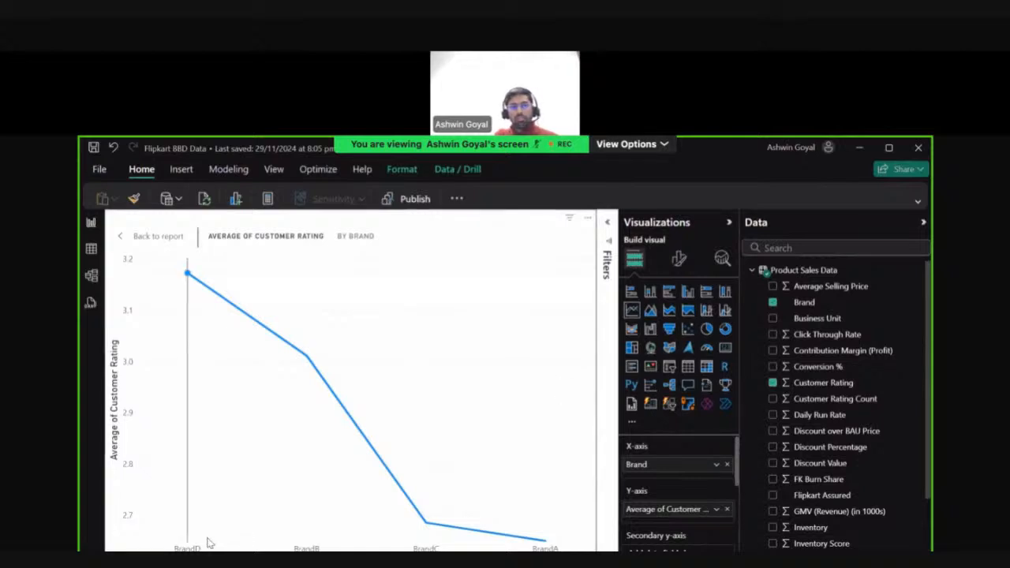
- Plot the sum of Customer Rating Count on the line chart's secondary y-axis and enlarge the chart on the report page above the GMV bar chart
mouse_move(210, 543)
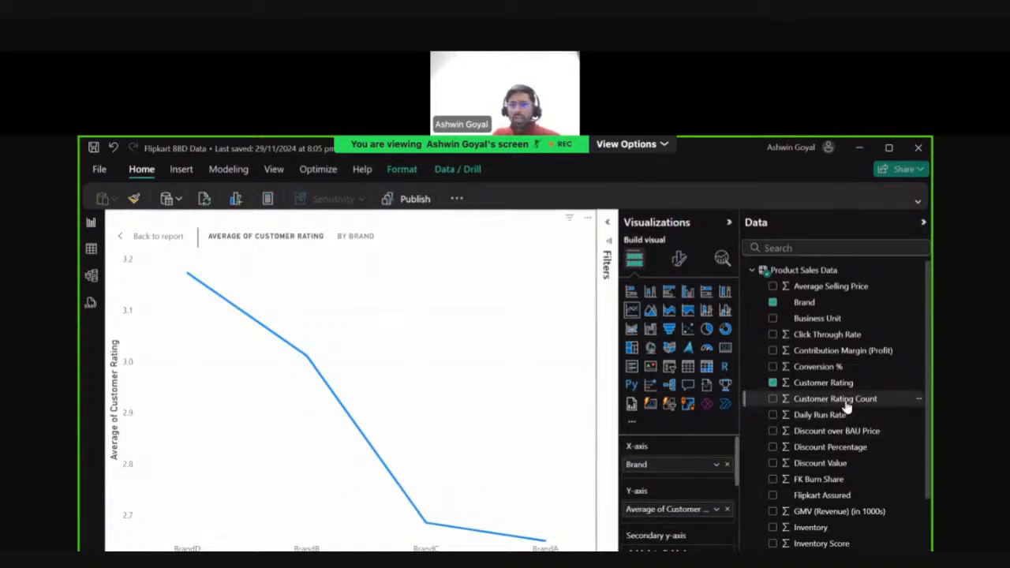
scroll(667, 467, "down", 2)
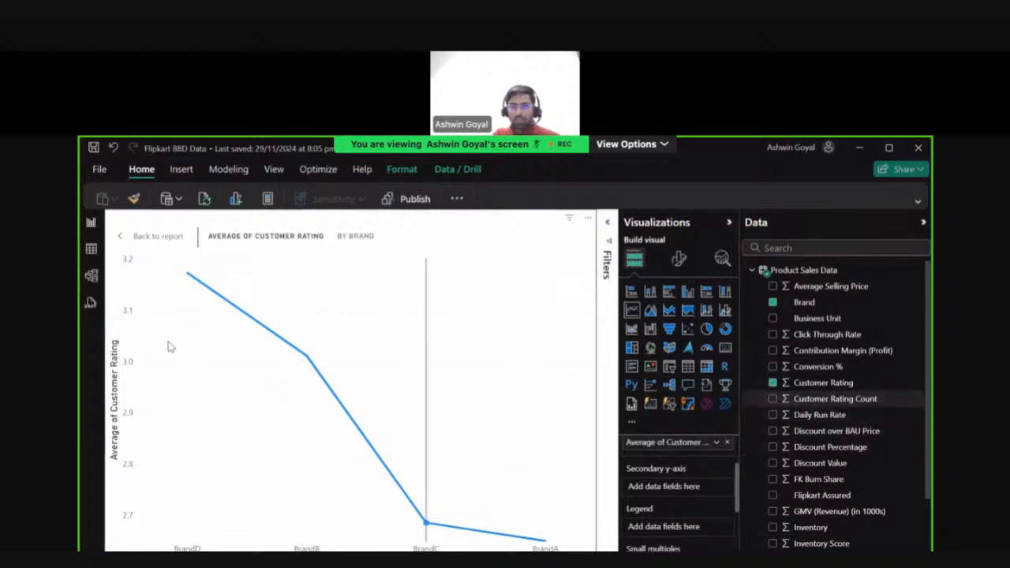
left_click(821, 401)
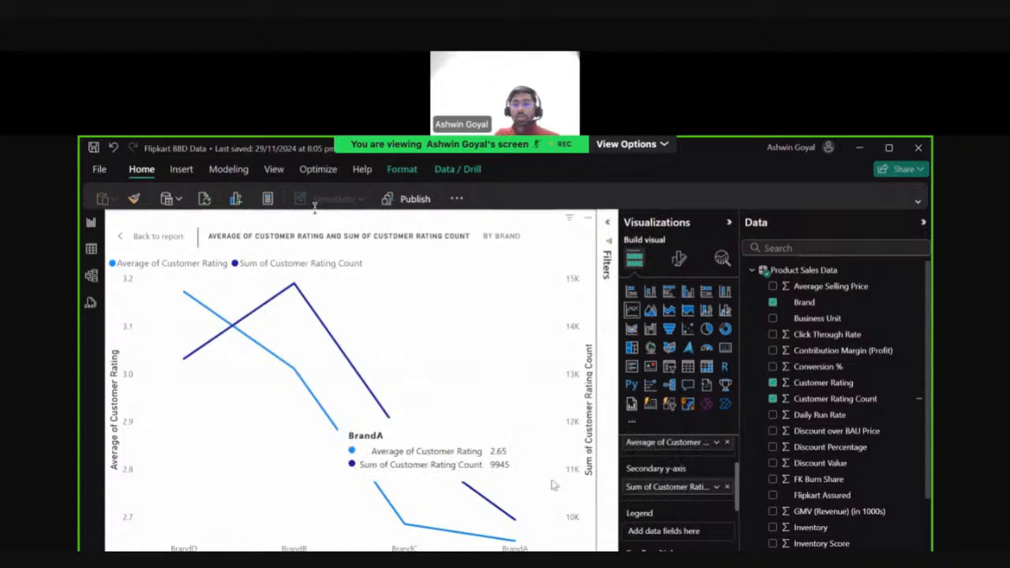
scroll(670, 487, "up", 2)
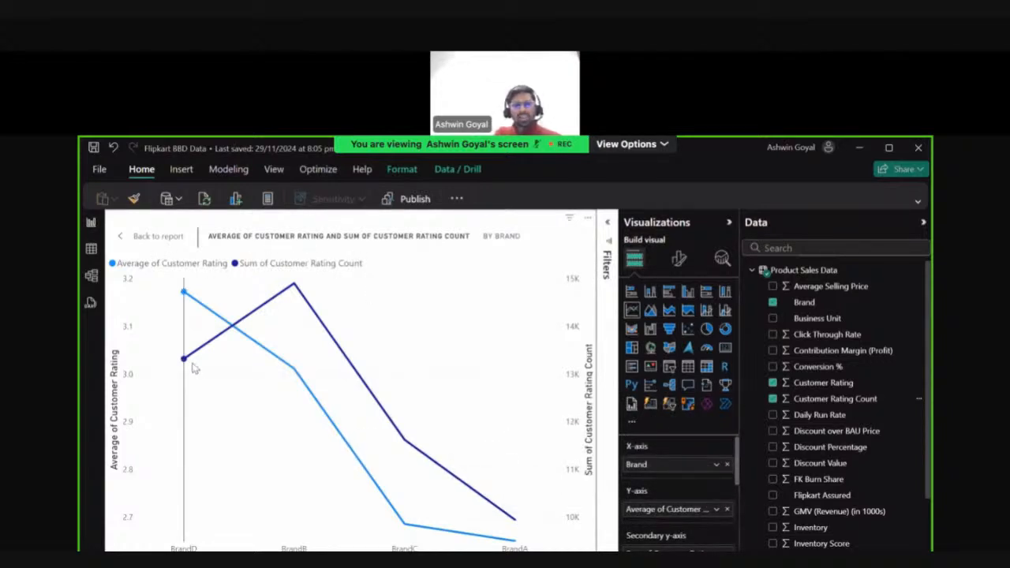
left_click(166, 243)
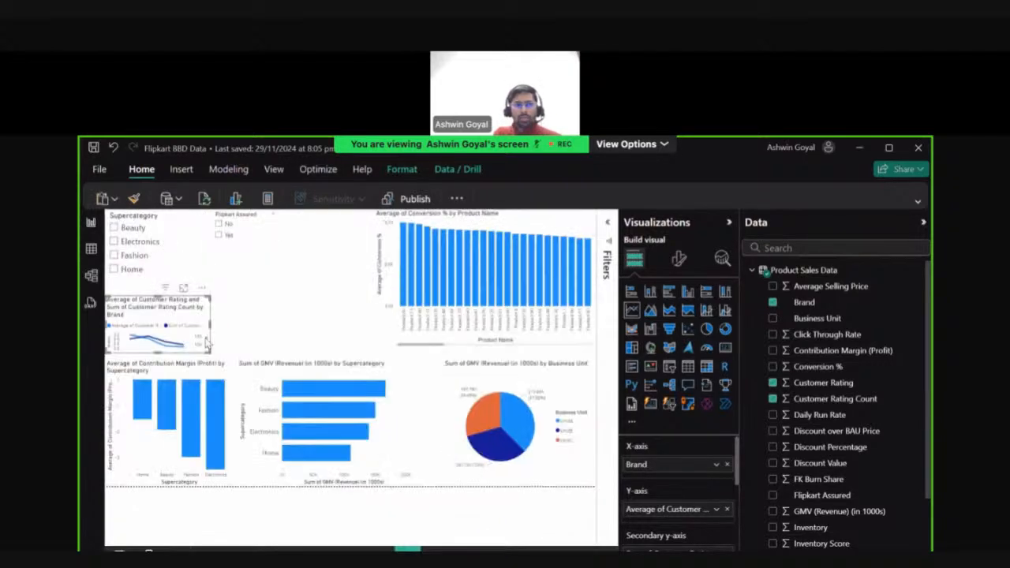
left_click_drag(209, 298, 323, 272)
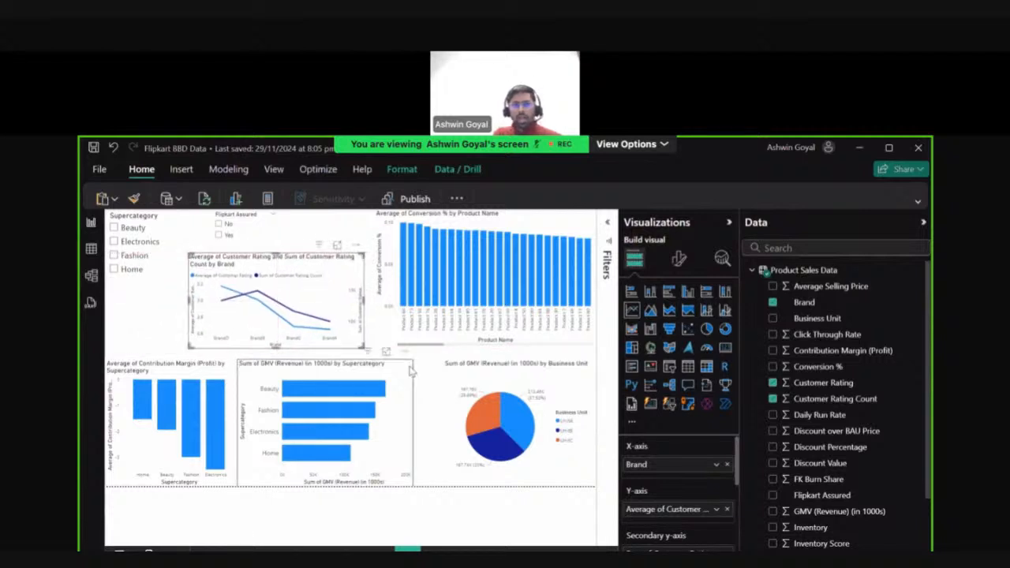
- Add a line chart of the sum of GMV (Revenue) (in 1000s) by Brand, examine it in focus mode, and return to the report page
left_click(632, 310)
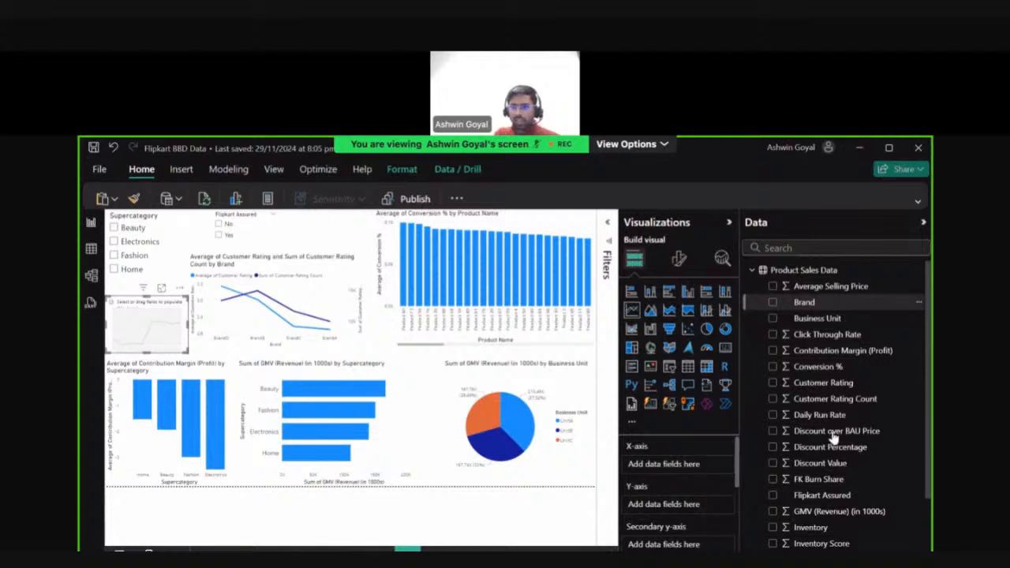
scroll(834, 438, "down", 2)
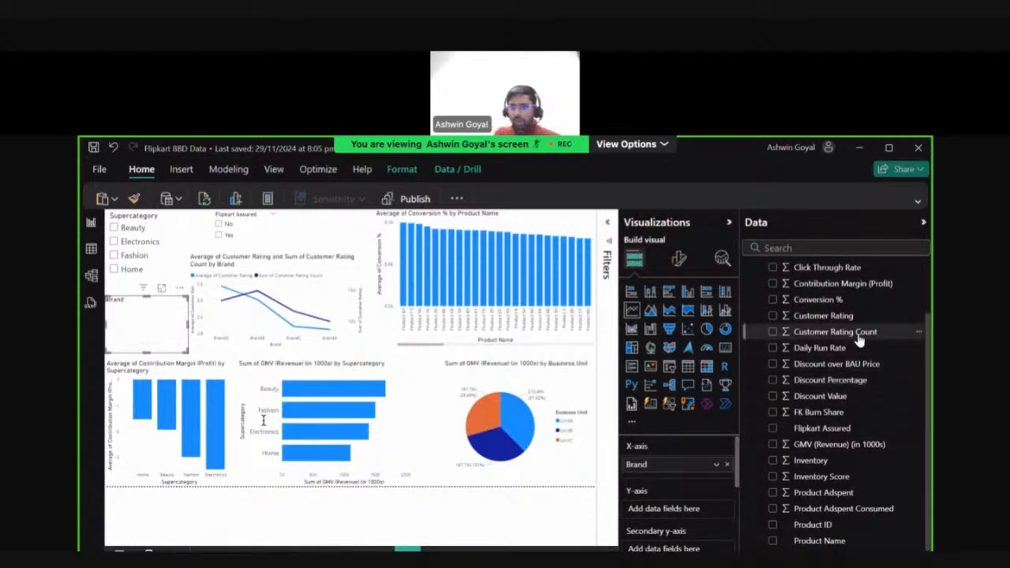
left_click(854, 447)
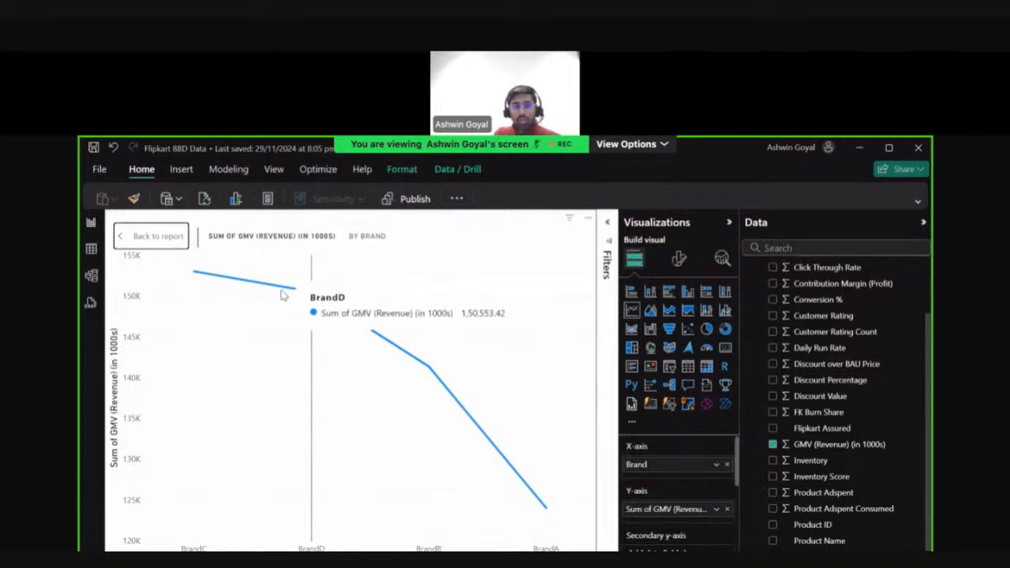
mouse_move(203, 287)
mouse_move(310, 292)
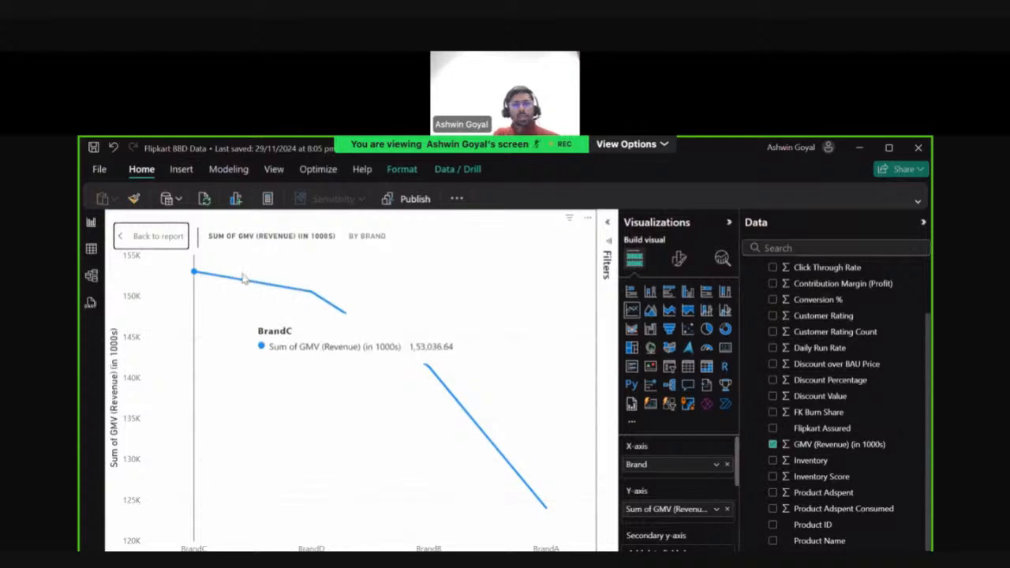
left_click(170, 237)
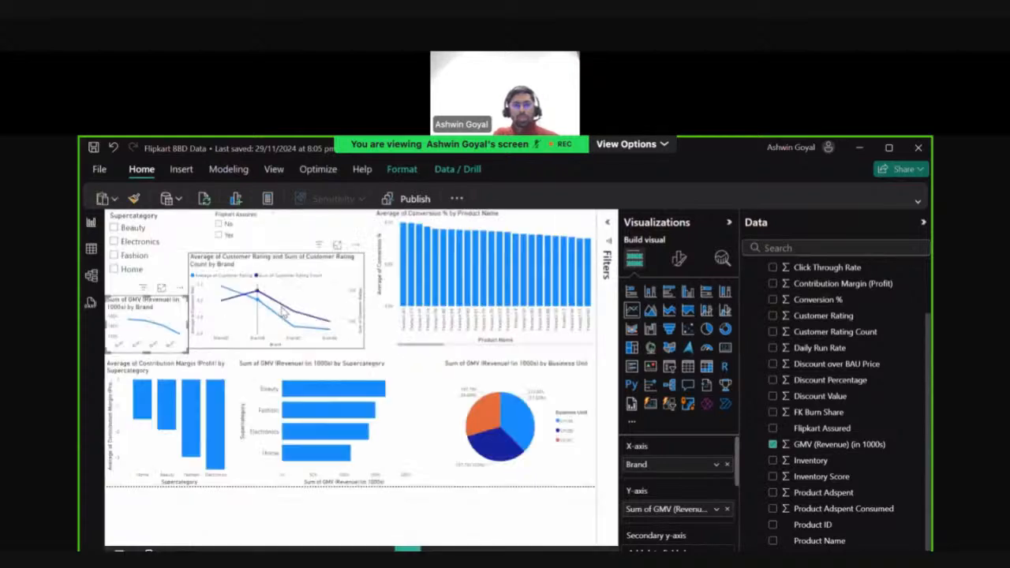
- Lower and shrink the customer rating line chart, and enlarge the GMV by Brand line chart to fit beside it
left_click(285, 323)
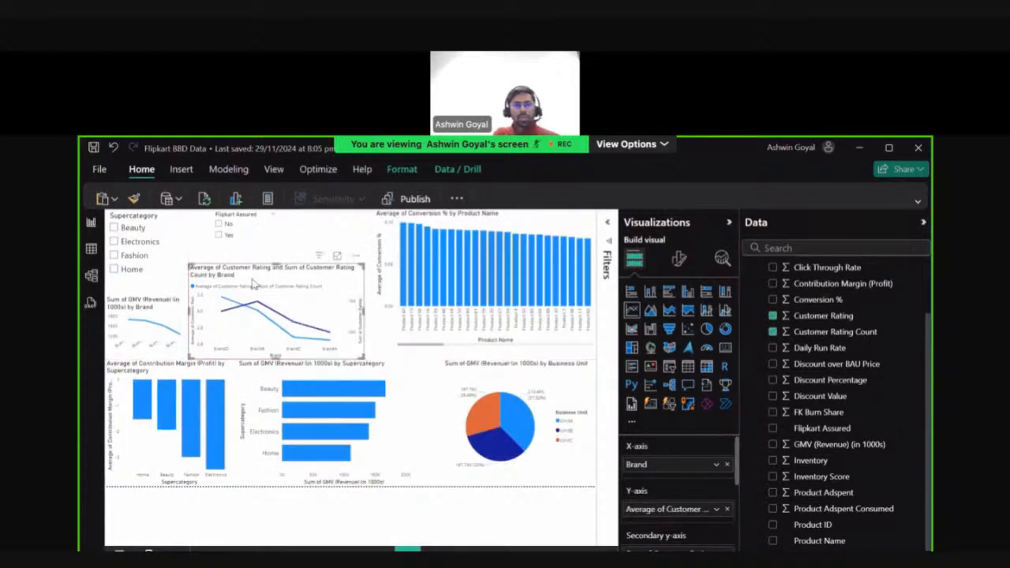
left_click_drag(188, 265, 216, 285)
left_click(187, 306)
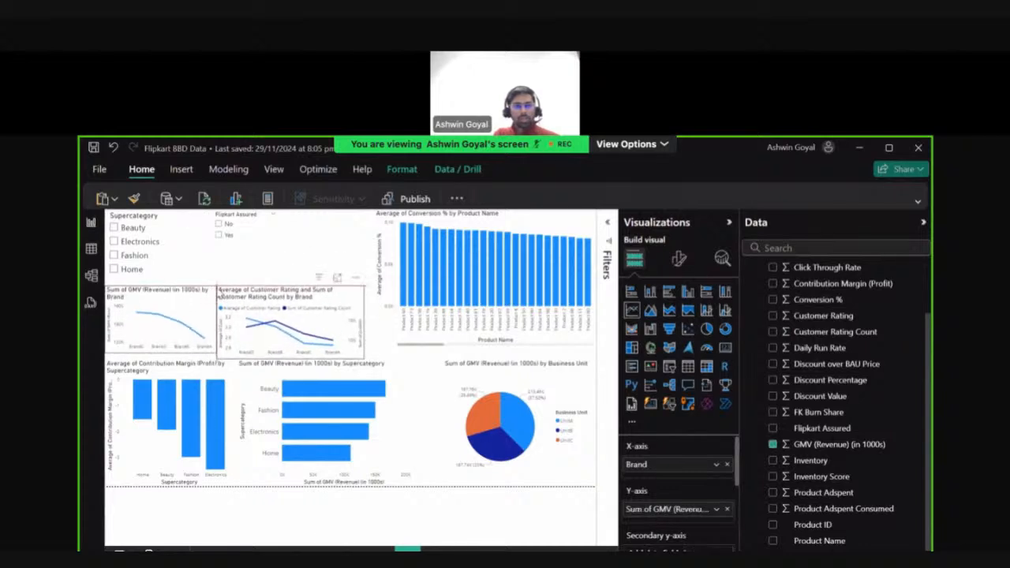
left_click(280, 251)
left_click(303, 257)
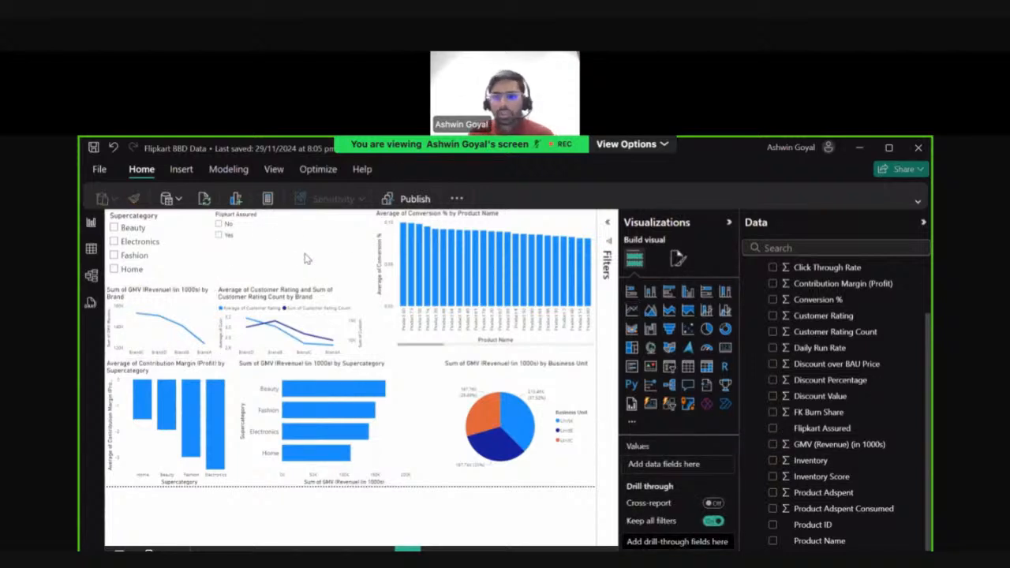
- Add a card beside the Flipkart Assured slicer showing the average of Click Through Rate
left_click(722, 351)
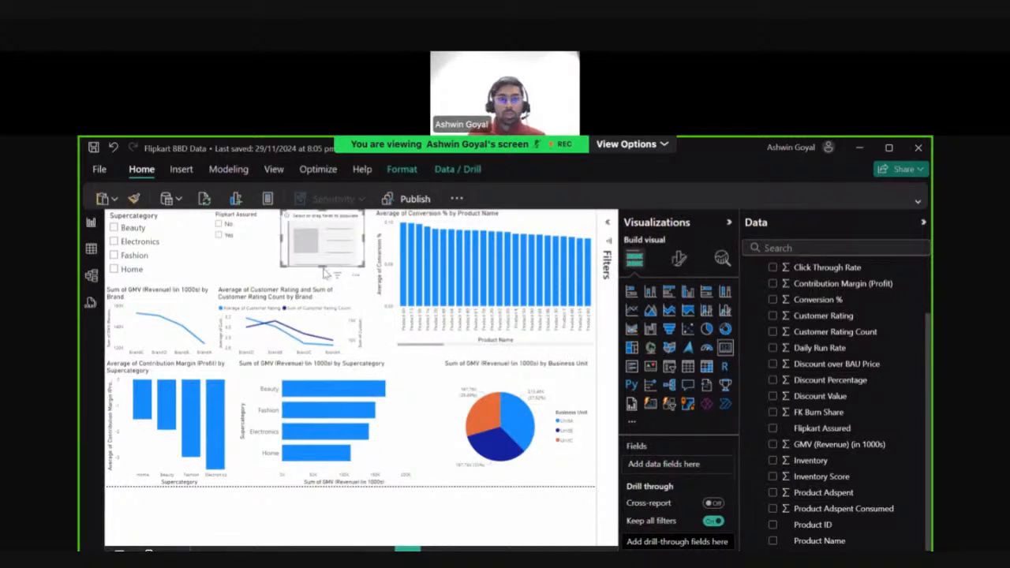
scroll(792, 387, "up", 2)
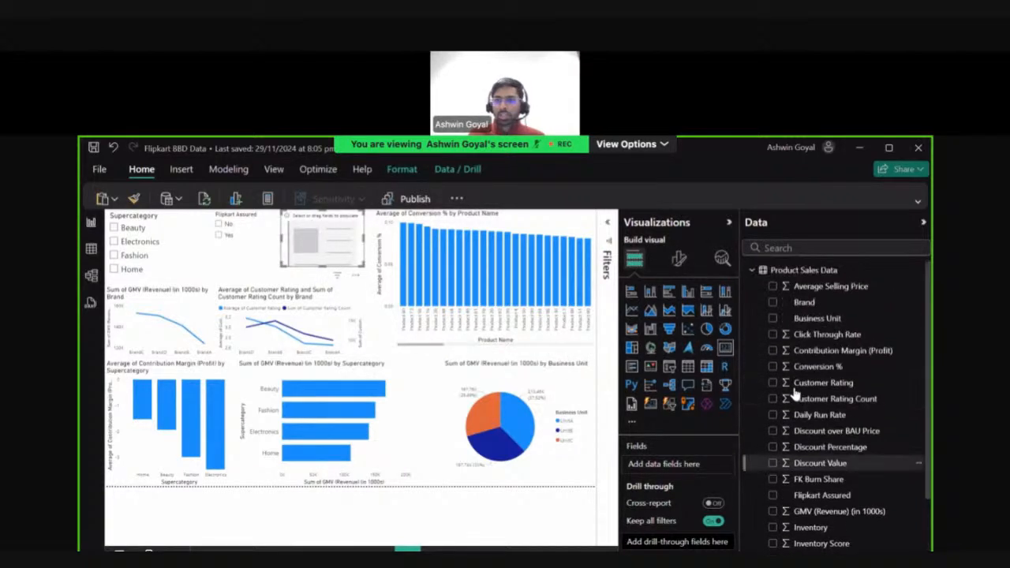
left_click_drag(837, 339, 678, 466)
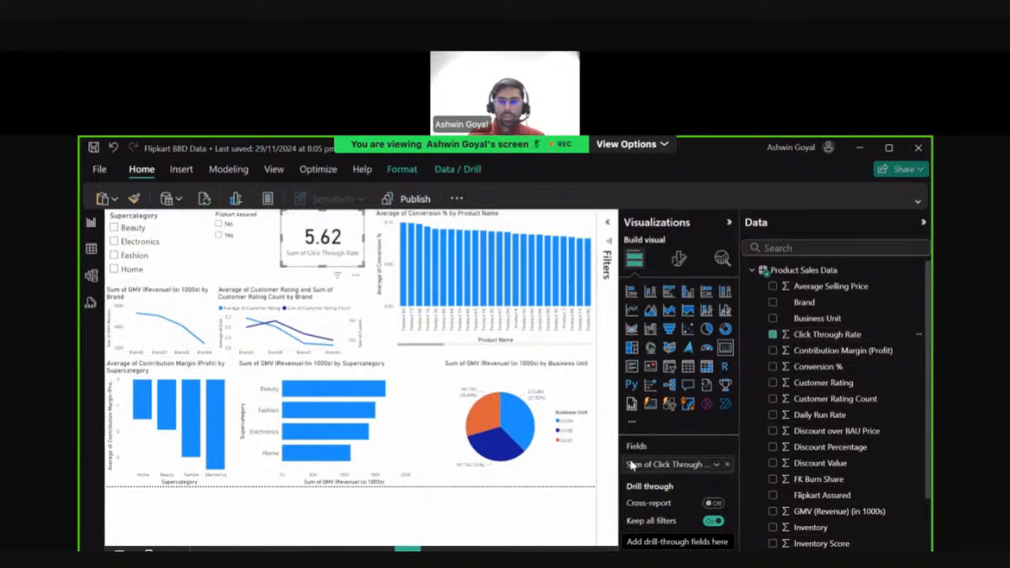
left_click(715, 464)
left_click(767, 320)
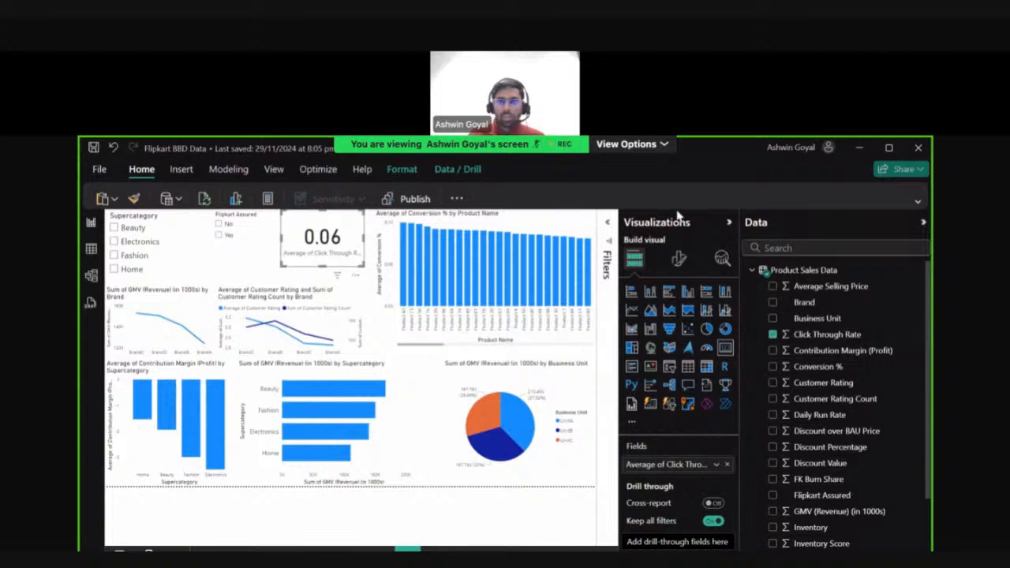
- Collapse the visual-building pane and cross-filter the report by the first product in the conversion chart to examine its figures
left_click(727, 224)
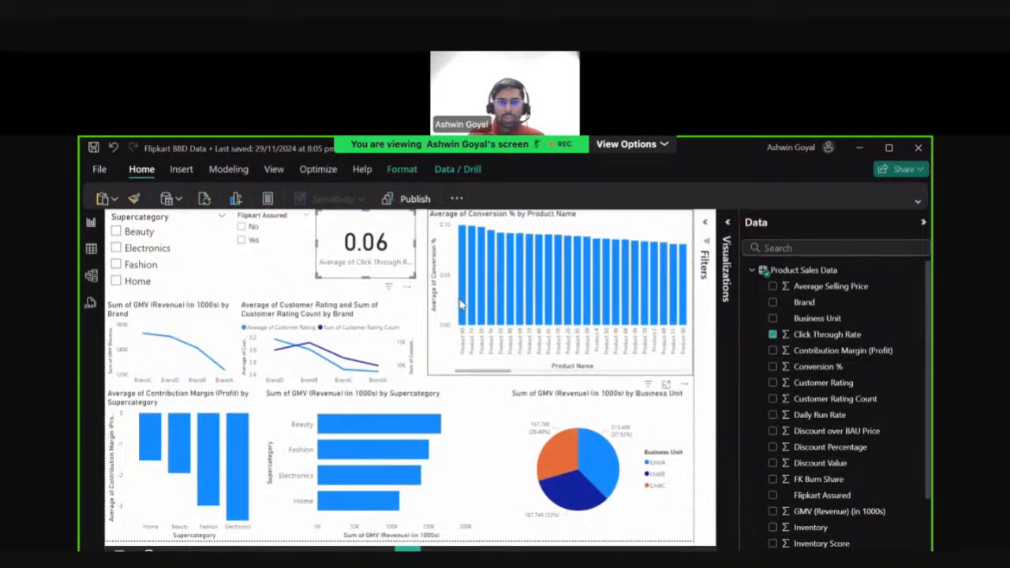
left_click(463, 284)
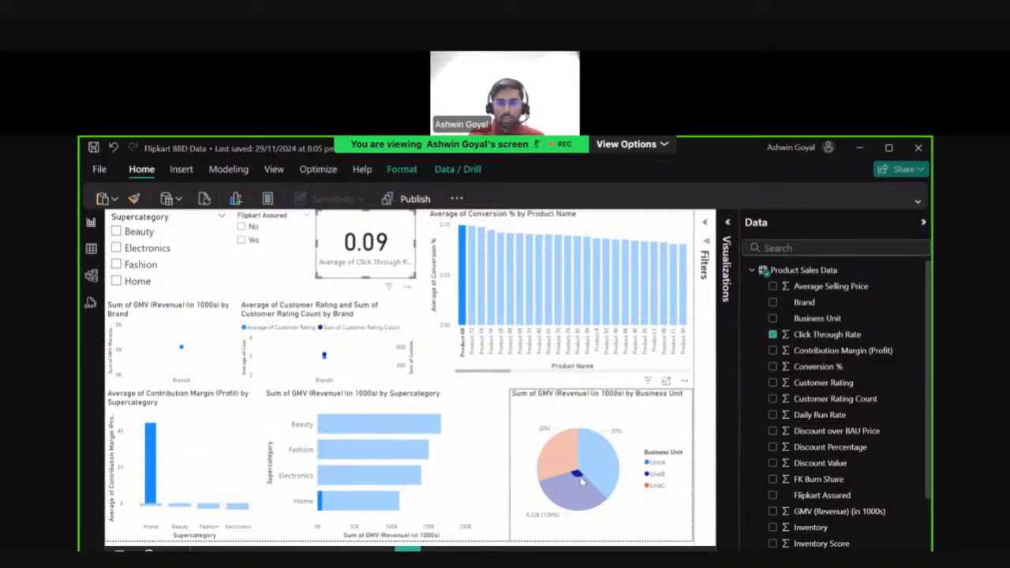
- Clear the product cross-filter, filter the report by Flipkart Assured "Yes" to examine its effect, and clear that filter
mouse_move(319, 507)
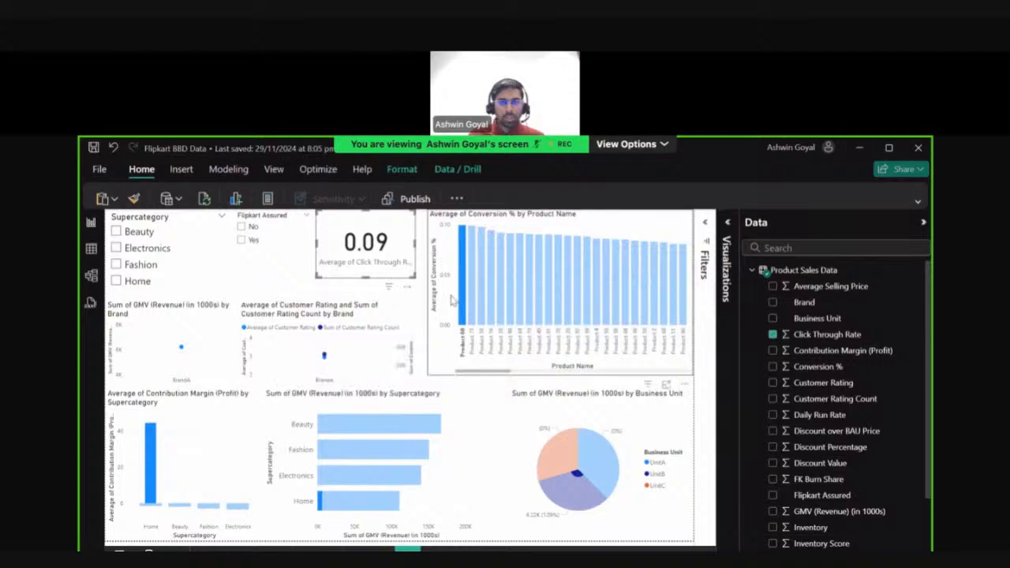
left_click(465, 313)
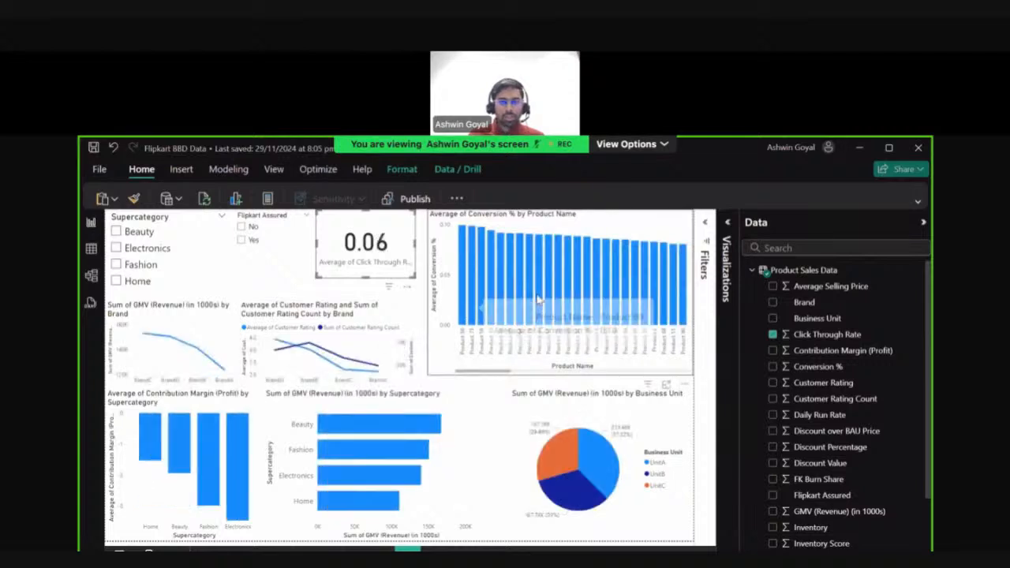
left_click(598, 287)
left_click(598, 287)
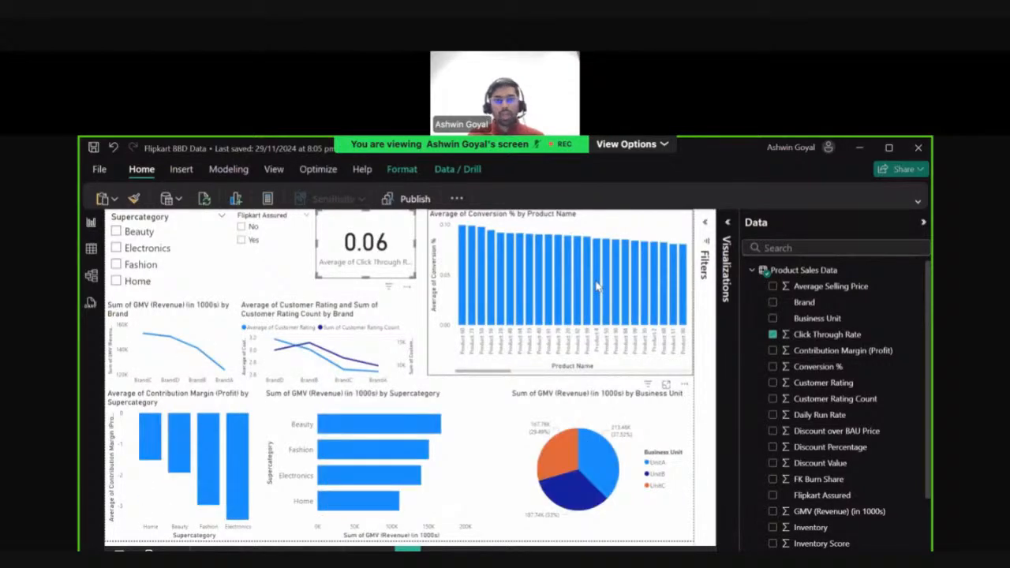
left_click(241, 243)
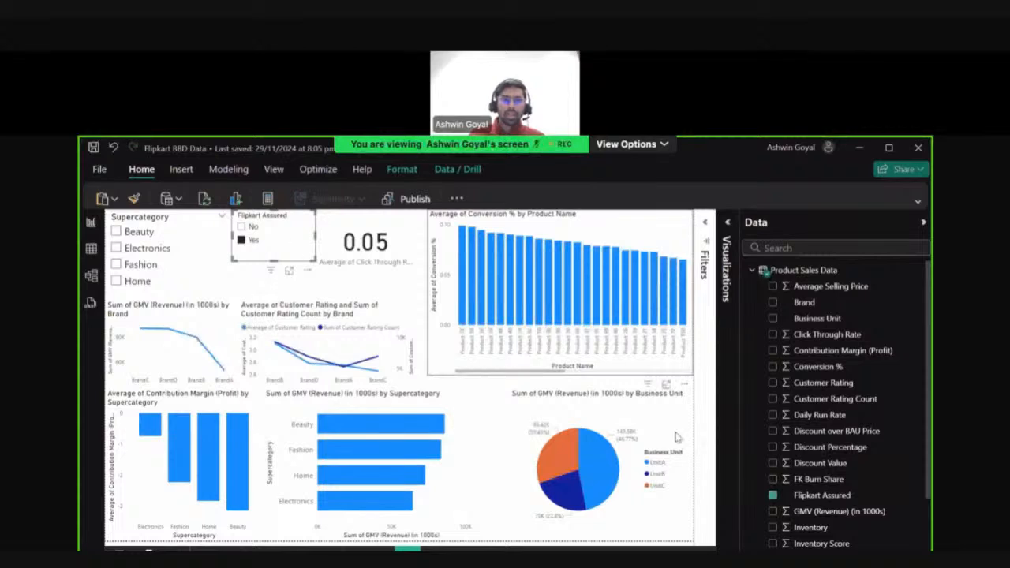
left_click(241, 240)
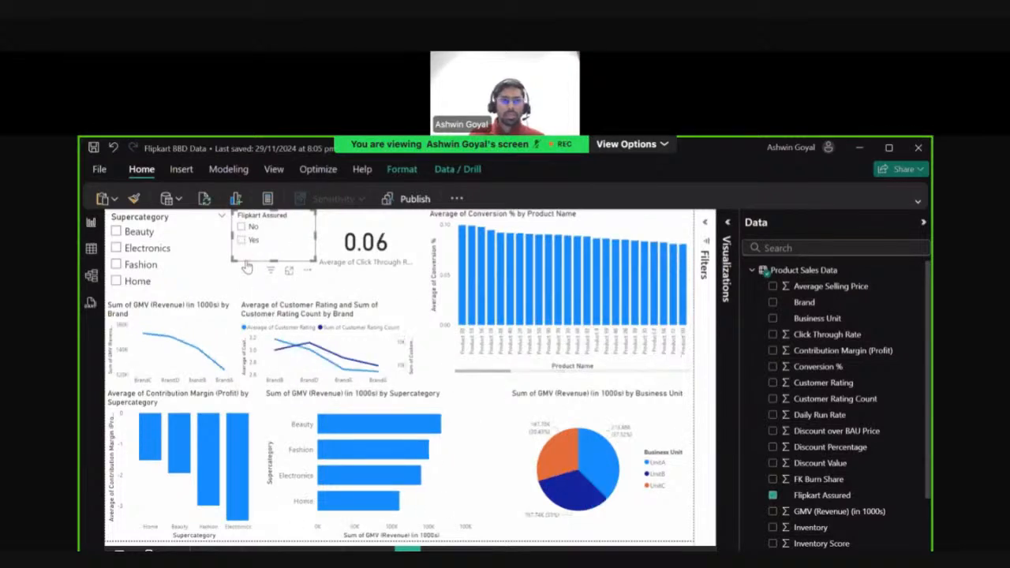
left_click(250, 270)
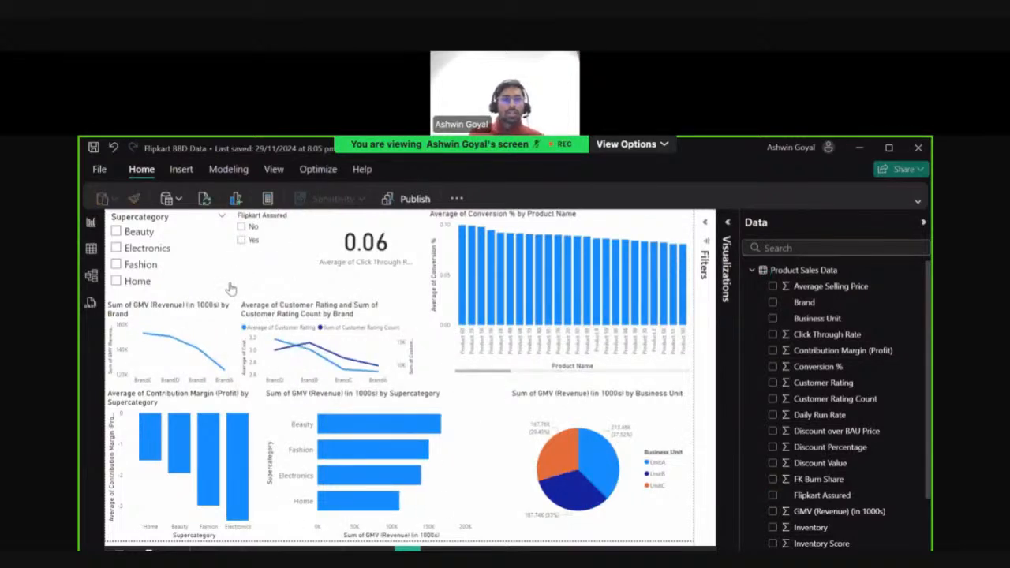
- Shorten the Supercategory slicer so it no longer covers the title of the GMV by Brand chart
left_click(233, 297)
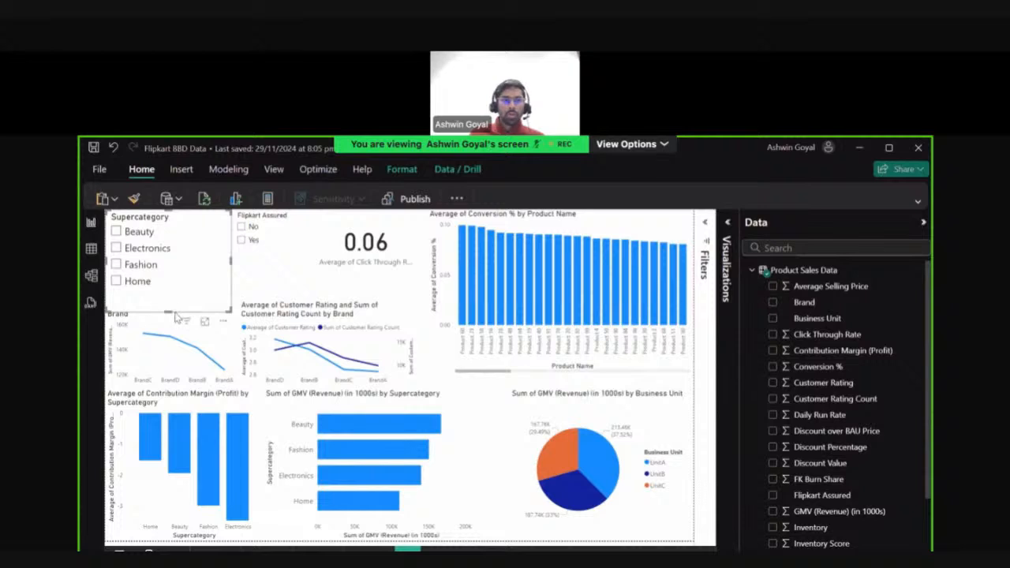
left_click(289, 292)
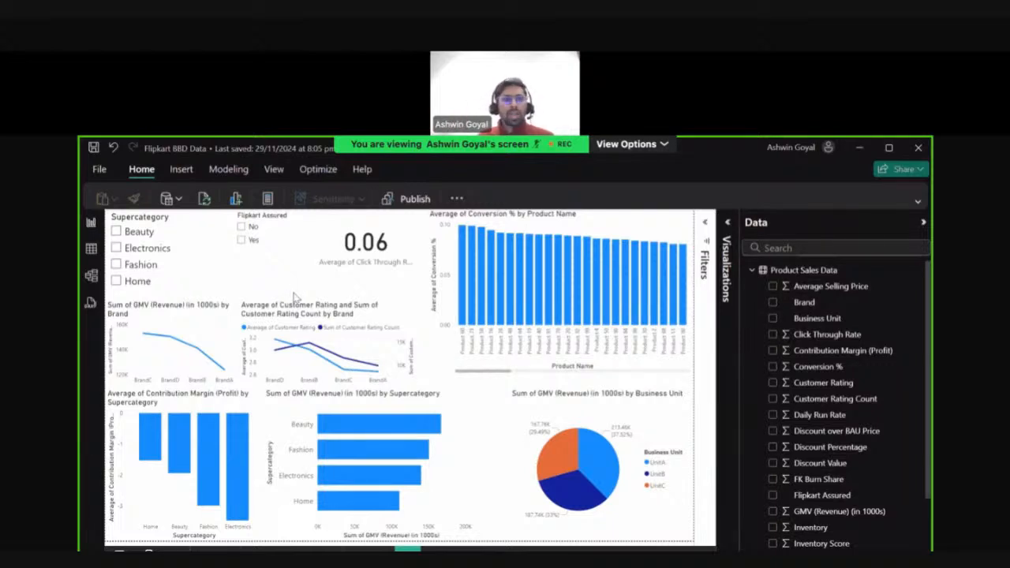
left_click(223, 297)
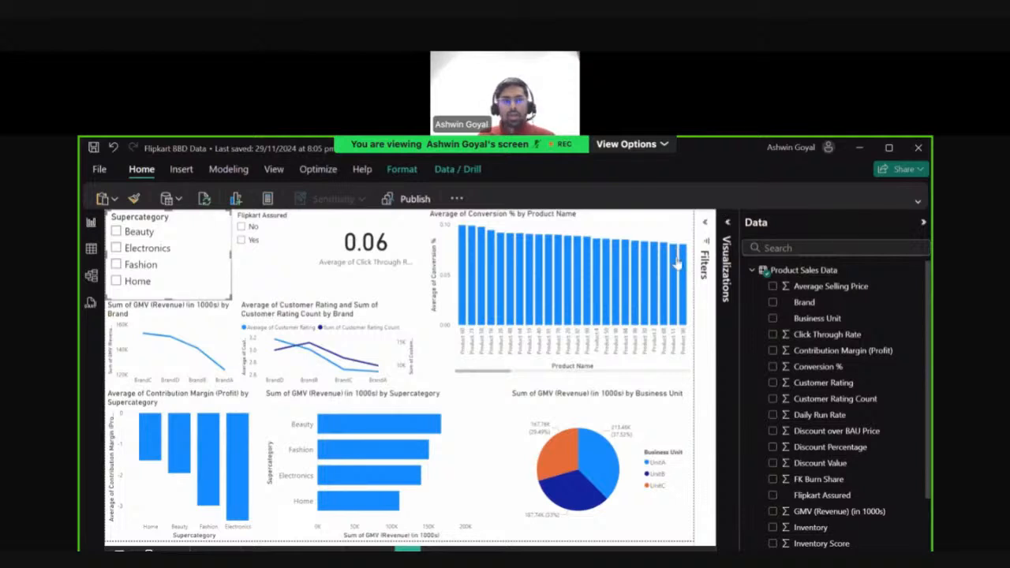
- Give the Supercategory slicer a visual border, a shadow and a light blue background
left_click(727, 223)
left_click(684, 322)
left_click(674, 407)
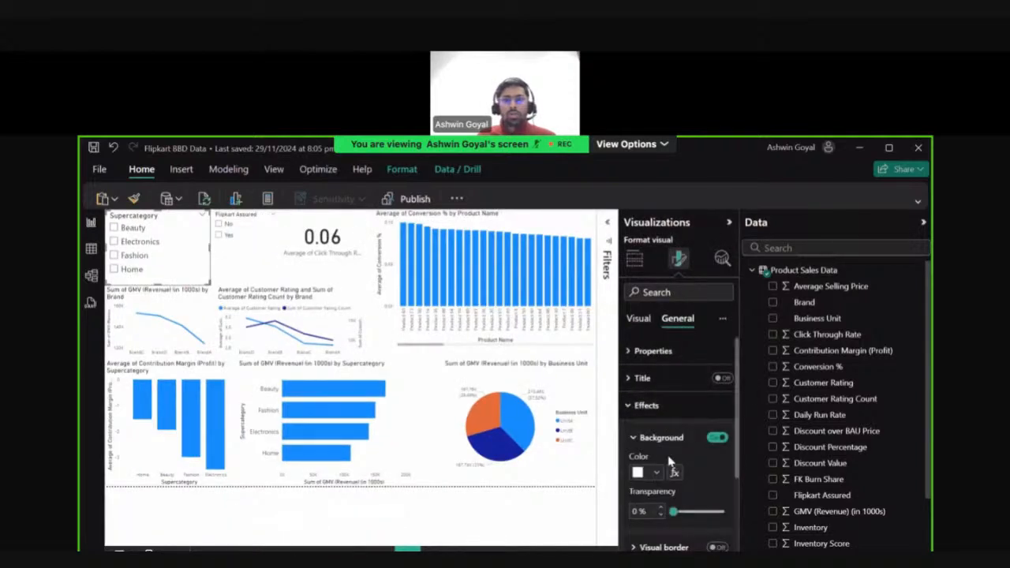
scroll(669, 461, "down", 3)
left_click(716, 414)
left_click(714, 448)
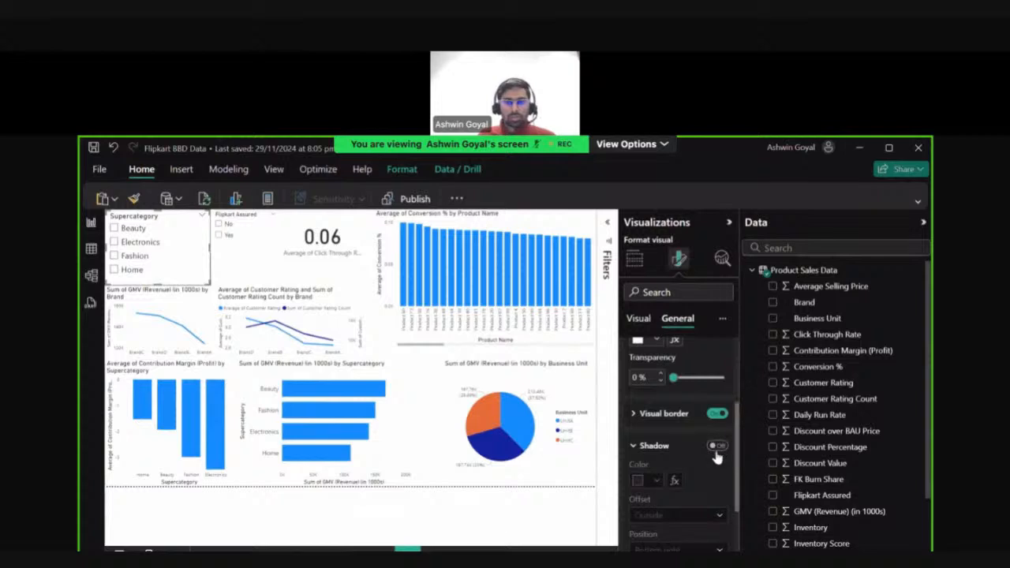
left_click(716, 451)
left_click(674, 468)
scroll(674, 469, "up", 1)
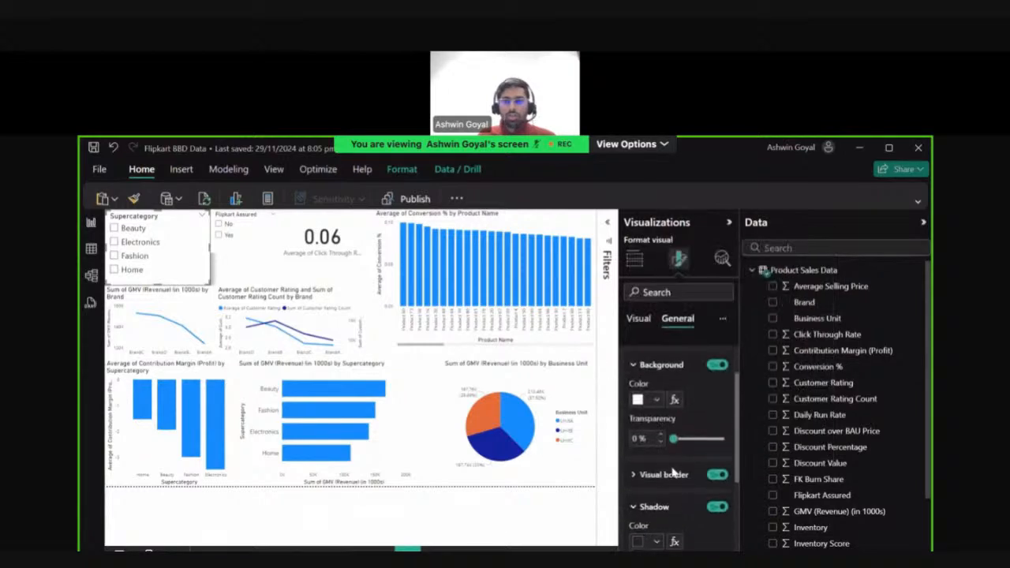
left_click(647, 406)
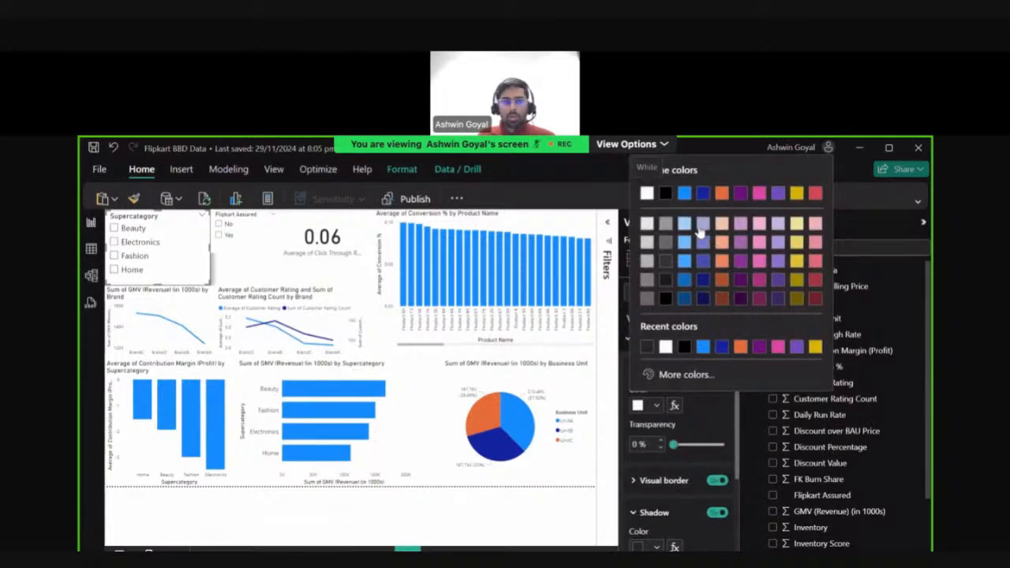
left_click(701, 228)
- Give the Flipkart Assured slicer a light purple background with 33% transparency, a visual border and a shadow
left_click(258, 257)
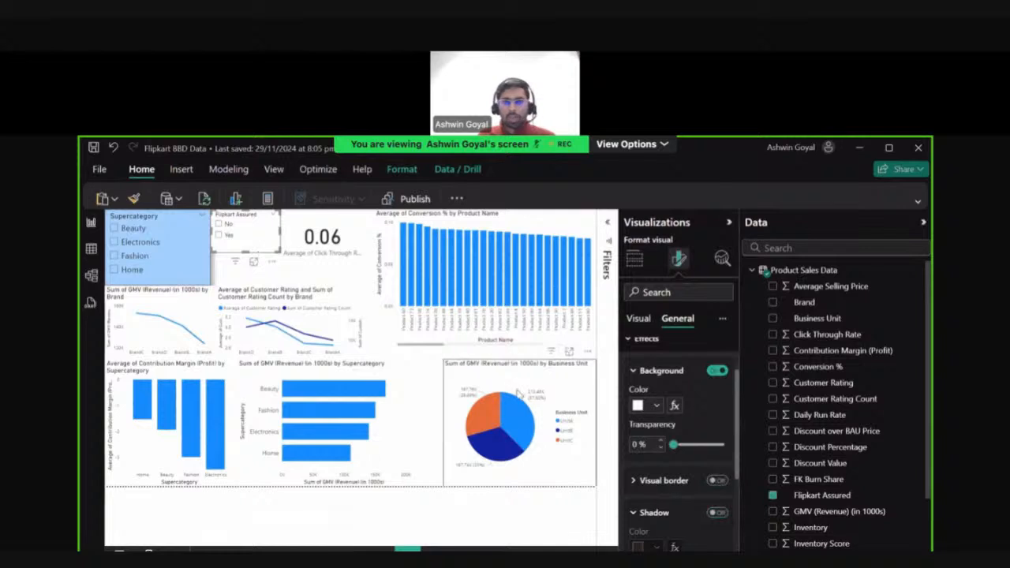
left_click(637, 406)
left_click(771, 234)
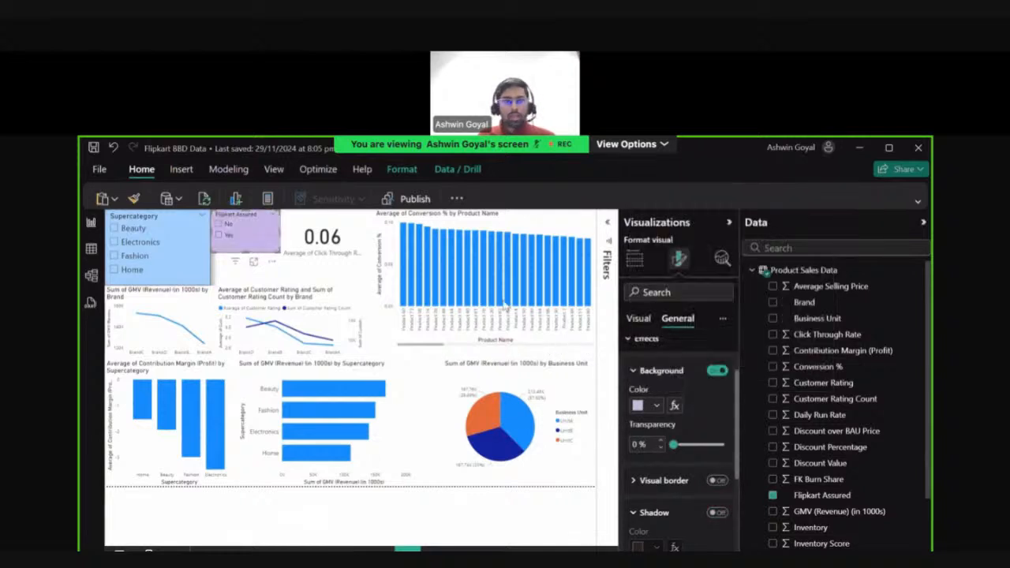
left_click_drag(676, 443, 690, 444)
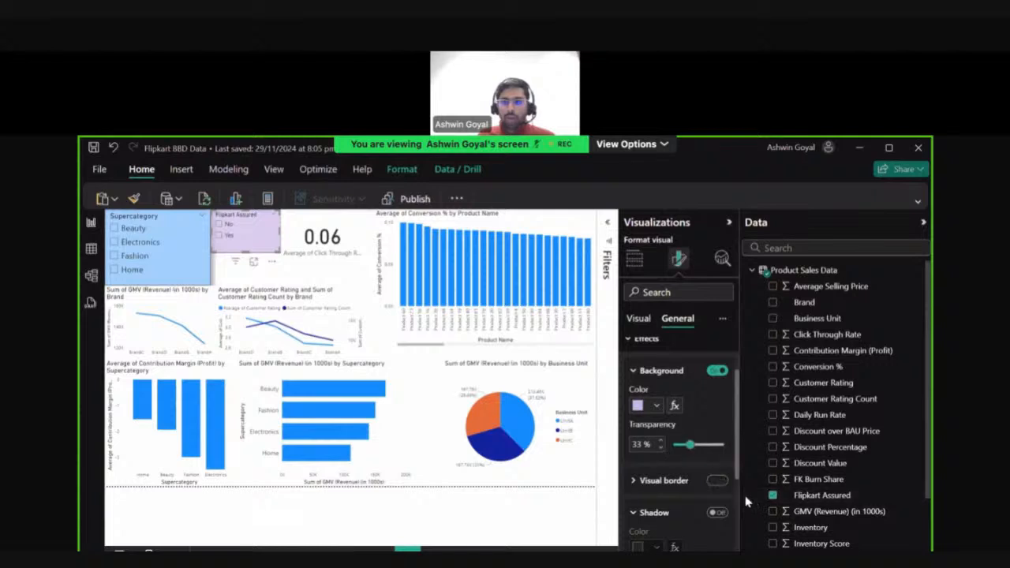
left_click(716, 480)
left_click(716, 512)
- Shorten the click-through rate card to match the Flipkart Assured slicer and add a visual border, a shadow and a light orange background
left_click(335, 267)
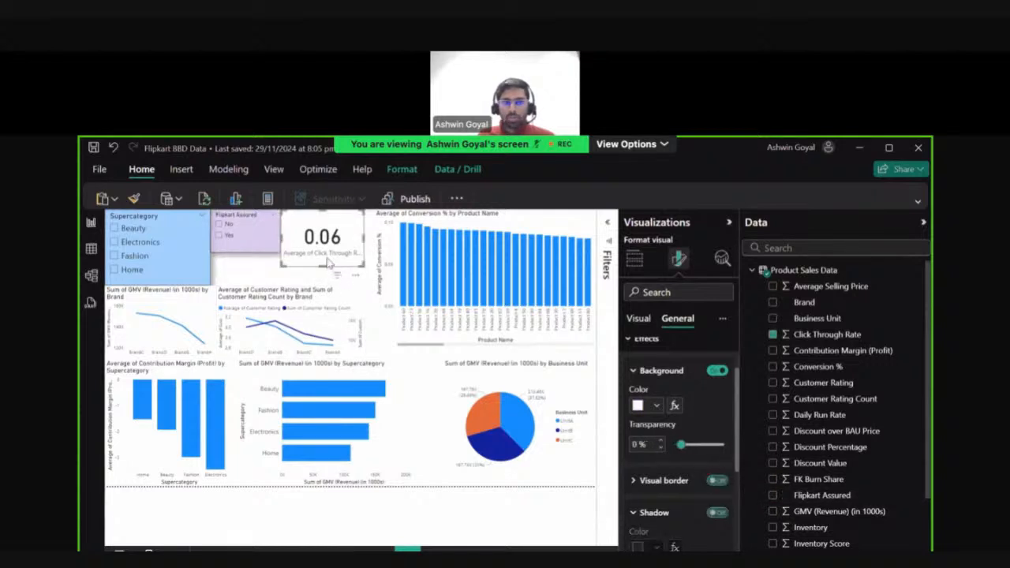
left_click_drag(327, 266, 325, 254)
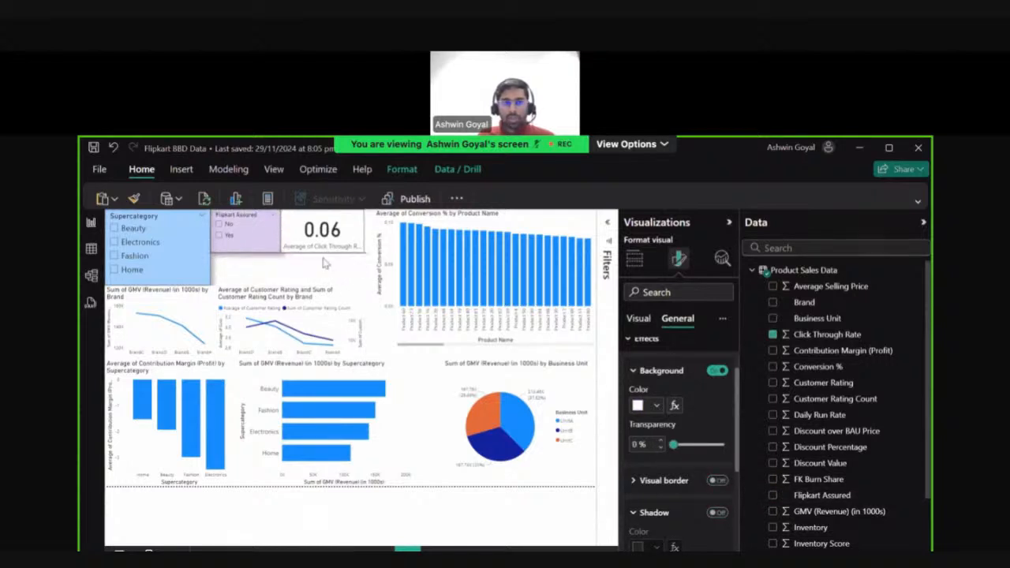
left_click(716, 480)
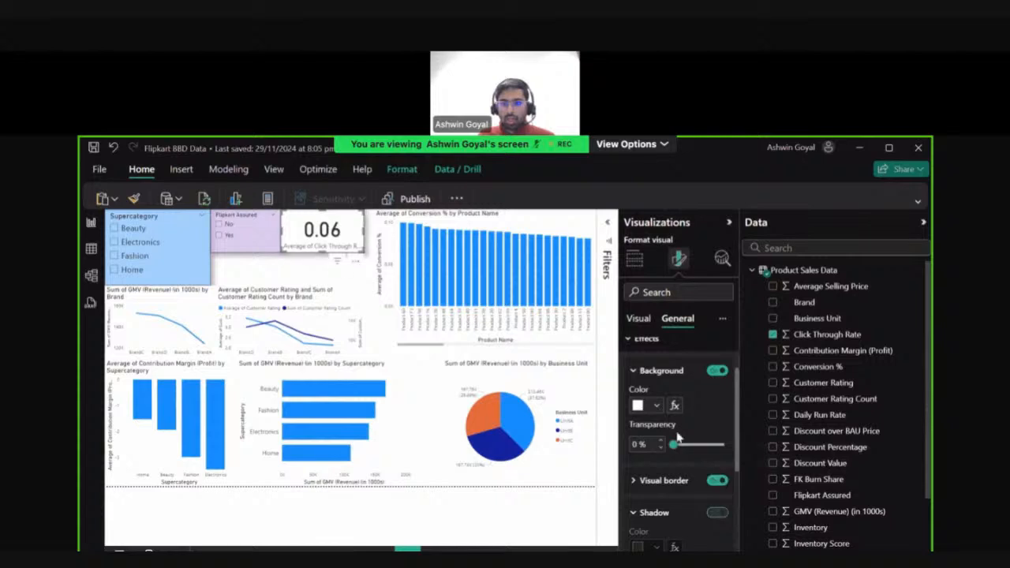
left_click(716, 512)
left_click(656, 404)
left_click(722, 247)
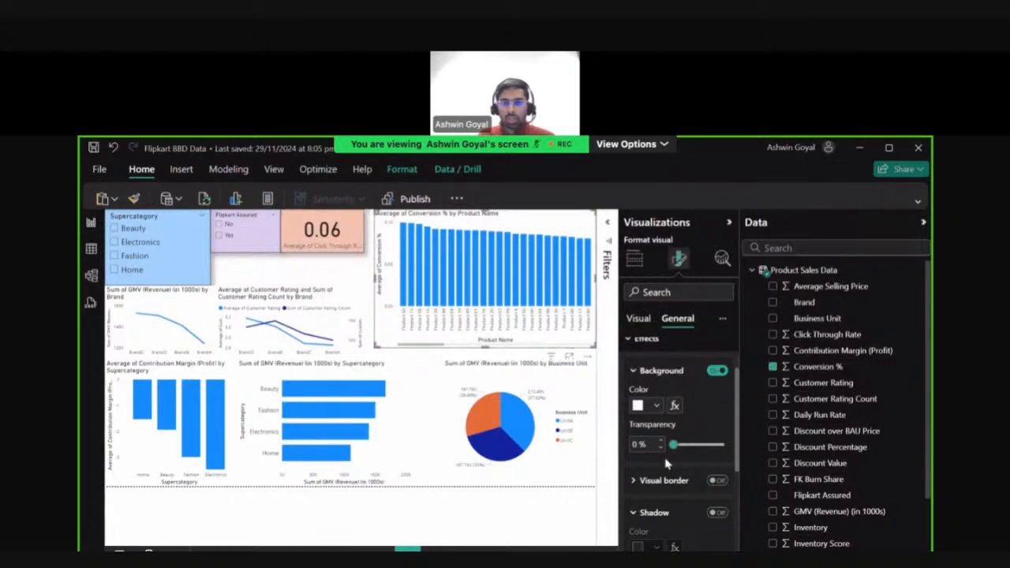
- Set a light orange background for the conversion chart and a darker orange one with 24% transparency for the Business Unit pie chart
left_click(656, 406)
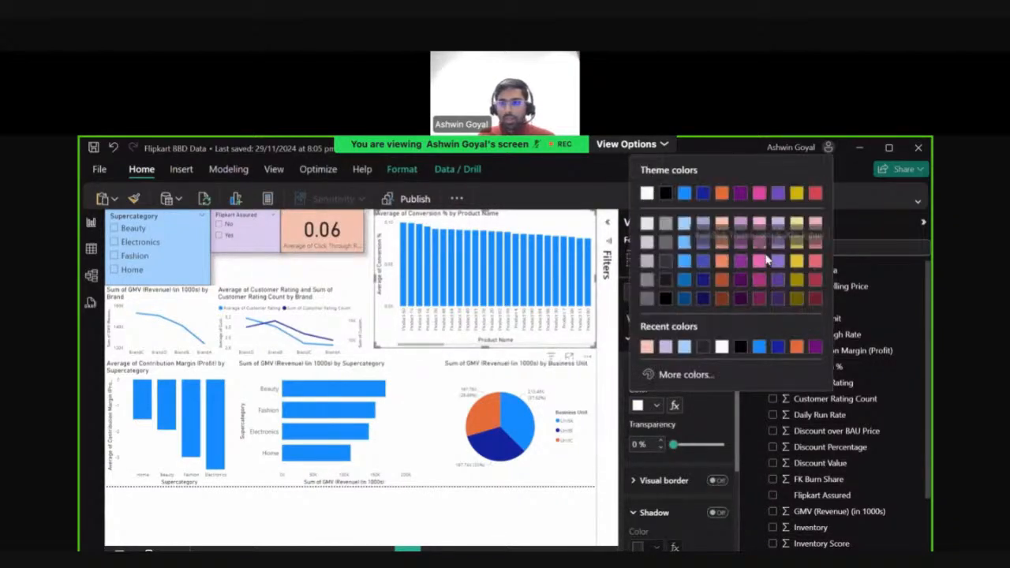
left_click(722, 243)
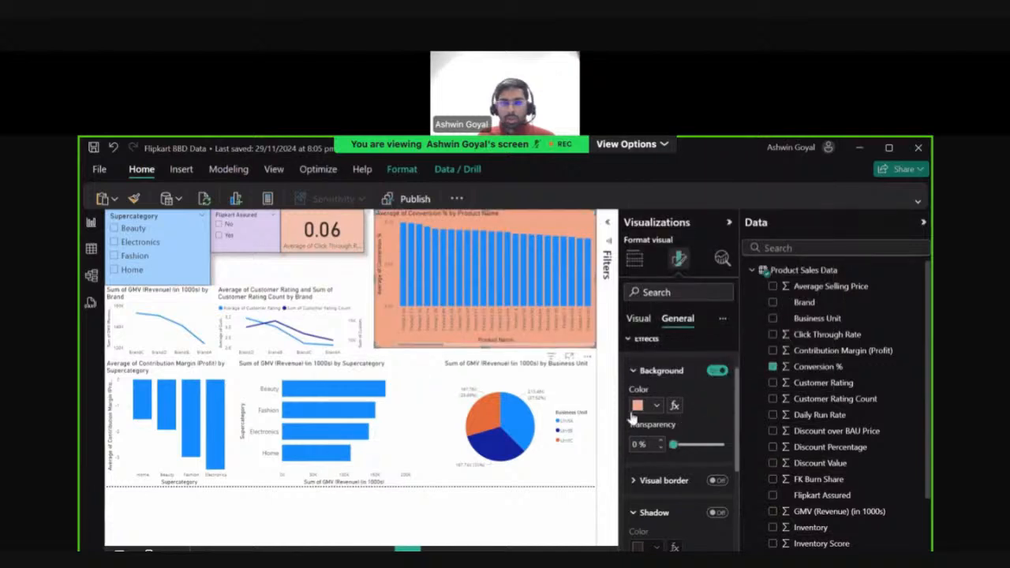
left_click(580, 401)
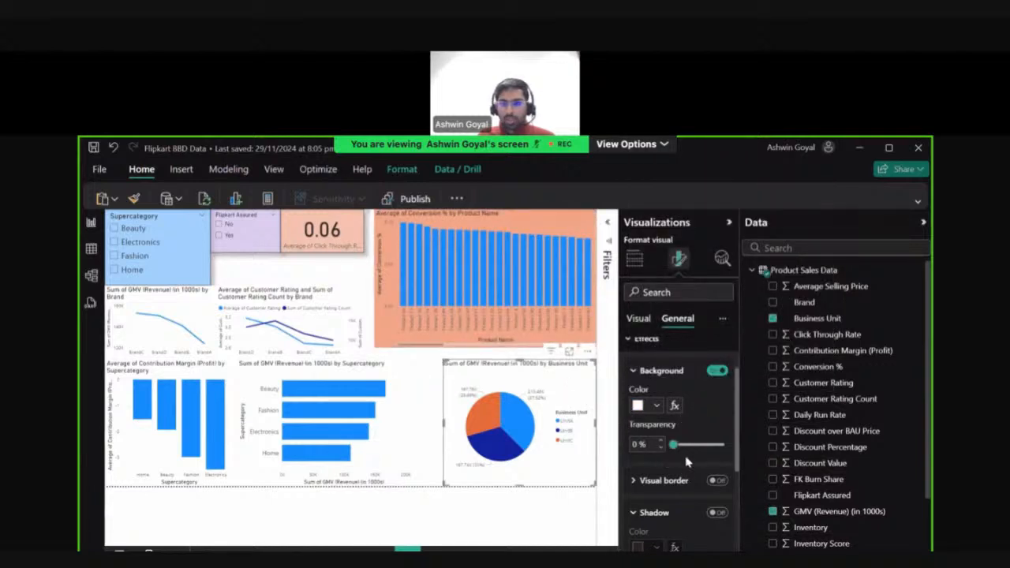
left_click(658, 406)
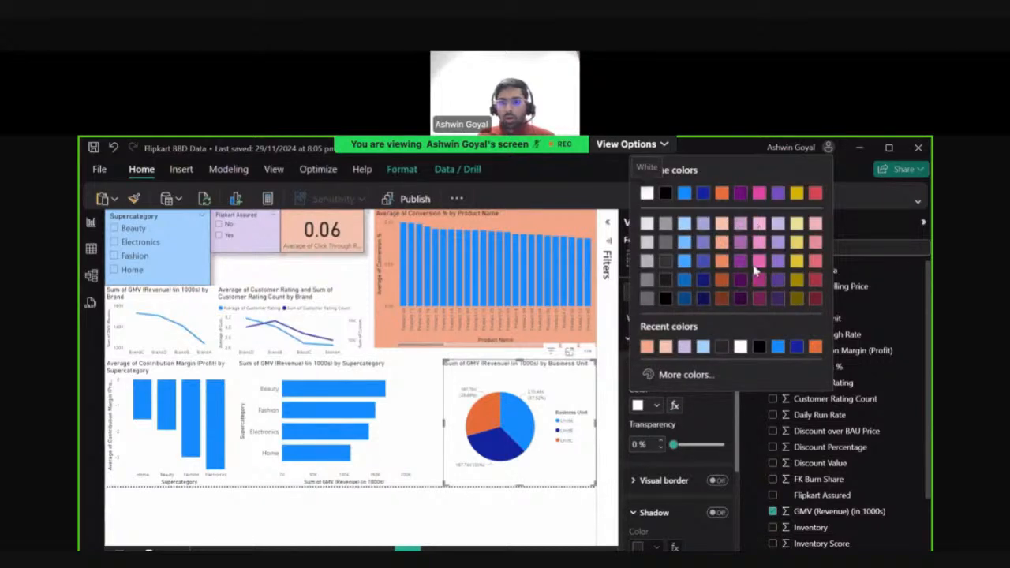
left_click(720, 261)
left_click_drag(673, 444, 685, 444)
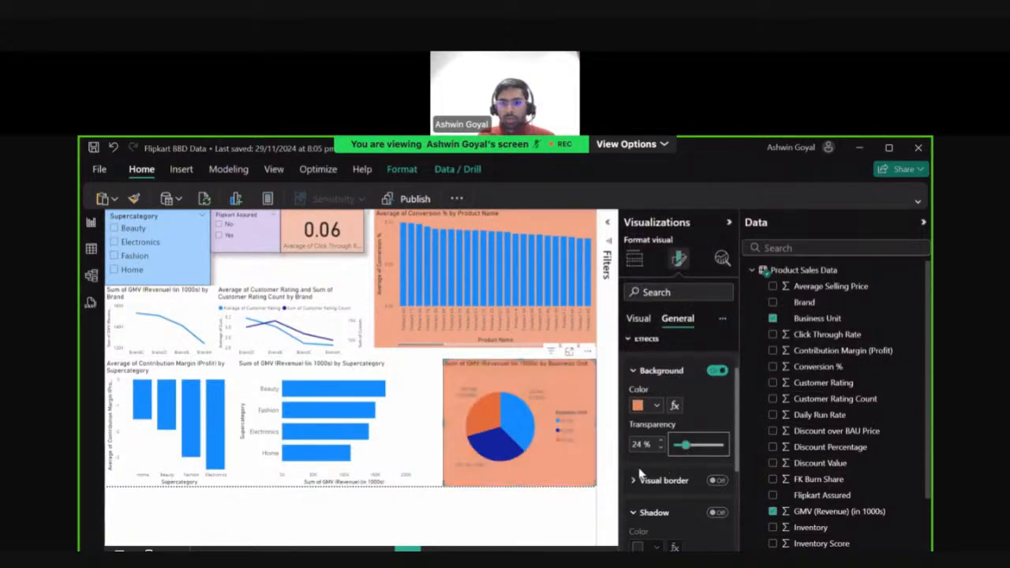
- Shift the GMV by Supercategory bar chart slightly right and give it a yellow background with 31% transparency, a visual border and a shadow
left_click_drag(409, 389, 424, 411)
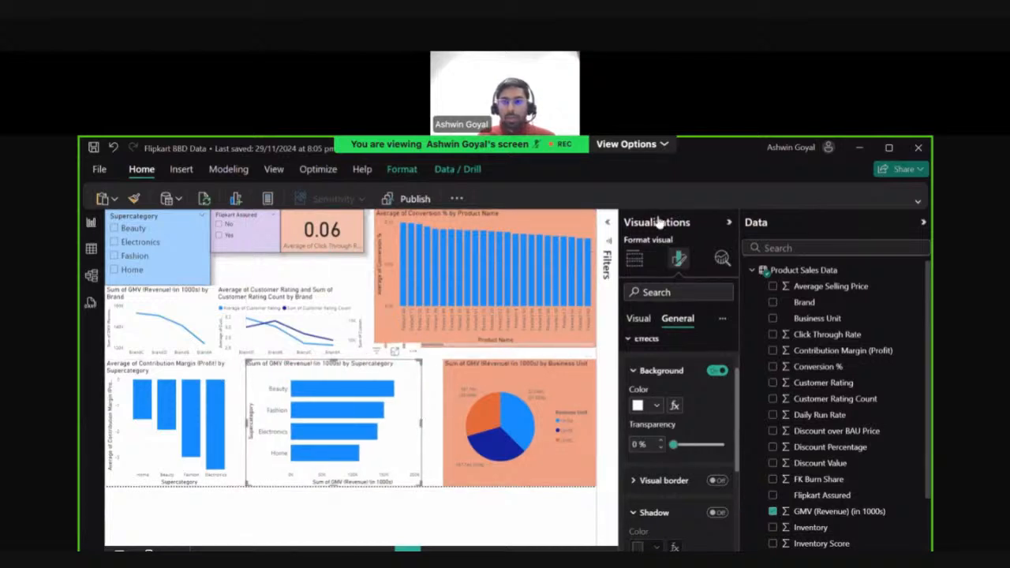
left_click(649, 408)
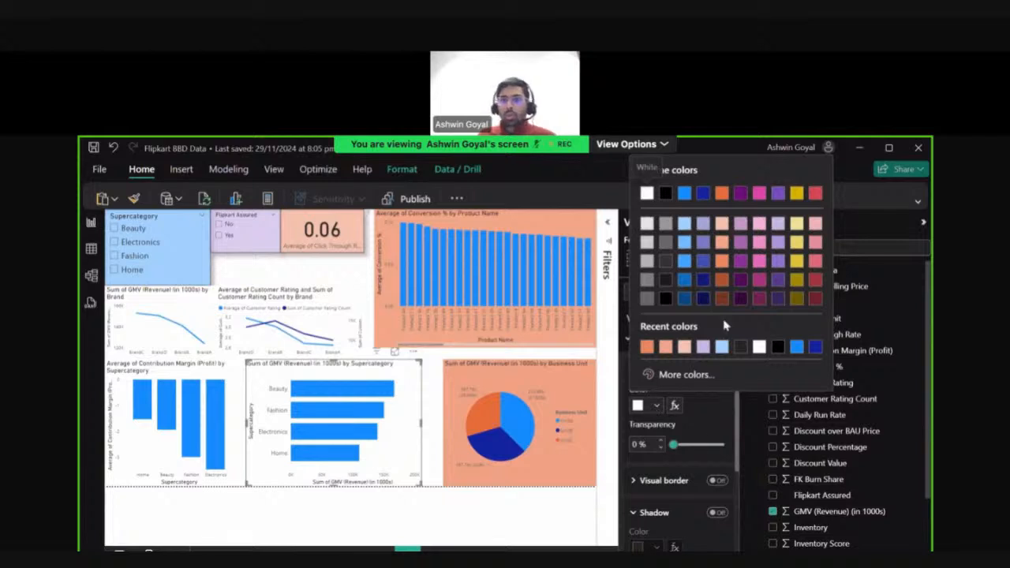
left_click(797, 263)
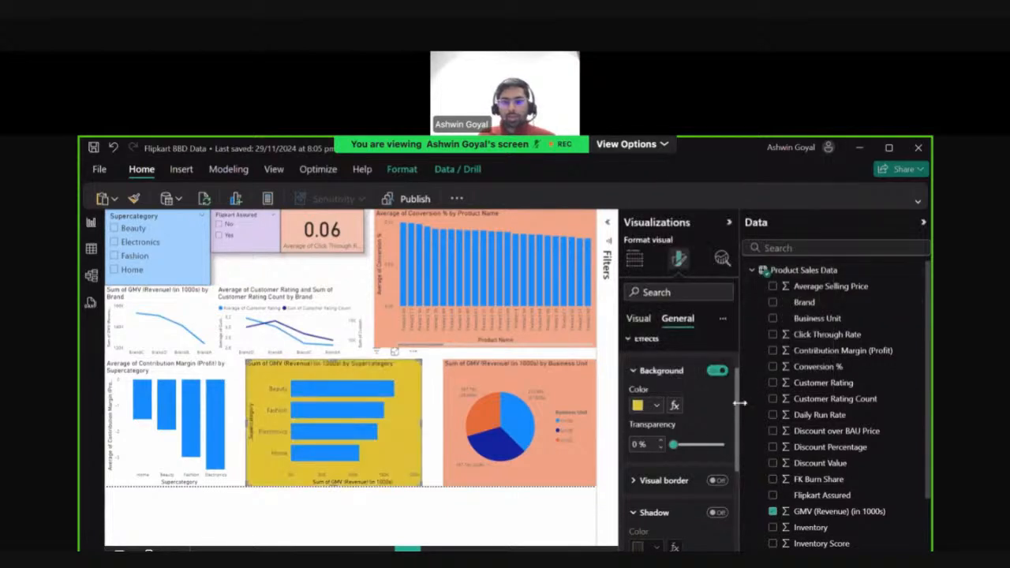
mouse_move(674, 444)
left_mouse_down()
mouse_move(698, 447)
mouse_move(689, 445)
left_mouse_up()
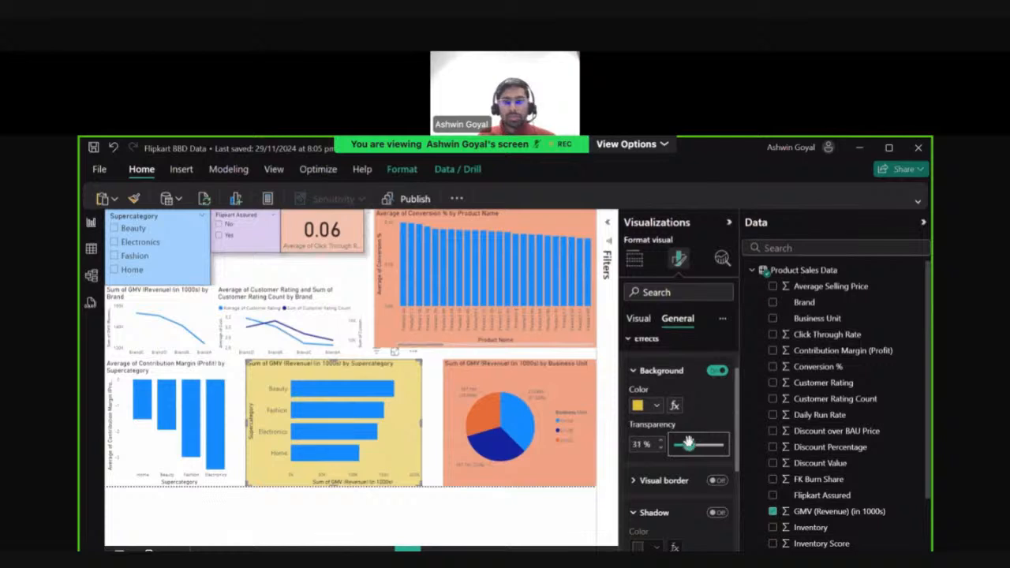
- Move the Business Unit pie chart slightly up and left, add a shadow and visual border, and align the GMV by Supercategory chart with it
left_click(557, 392)
left_click_drag(554, 383, 555, 389)
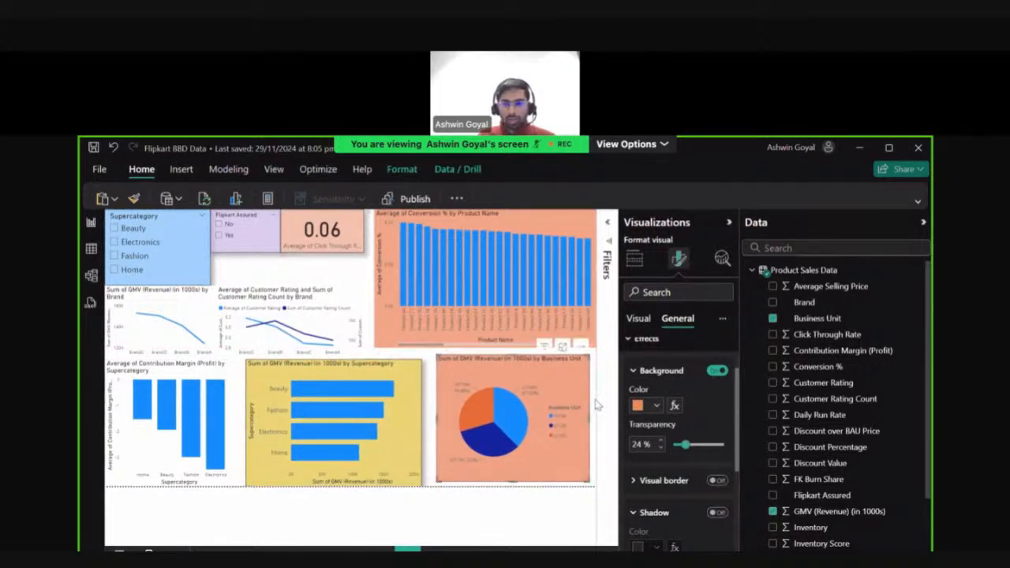
left_click(718, 513)
left_click(718, 480)
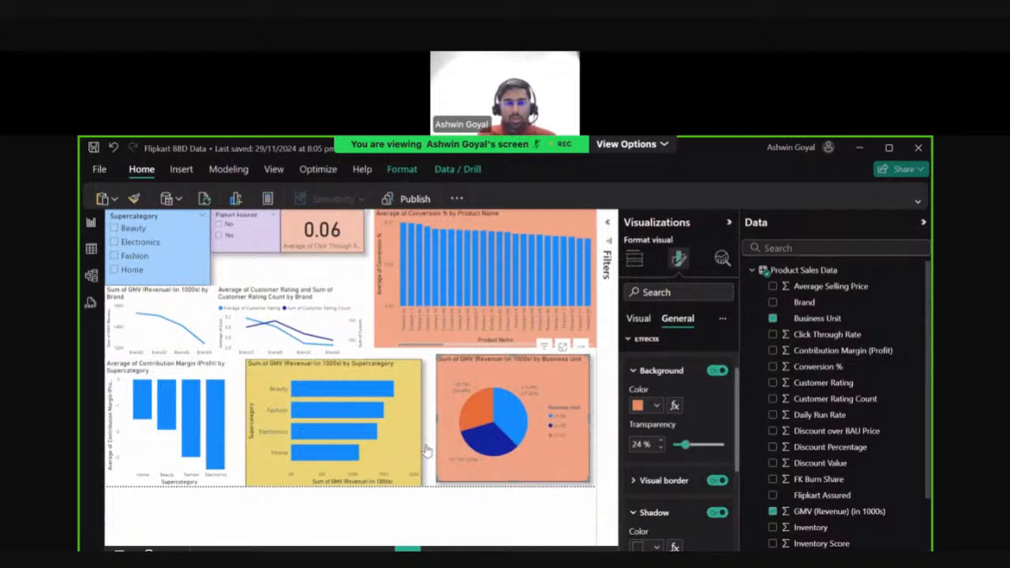
left_click_drag(419, 454, 419, 445)
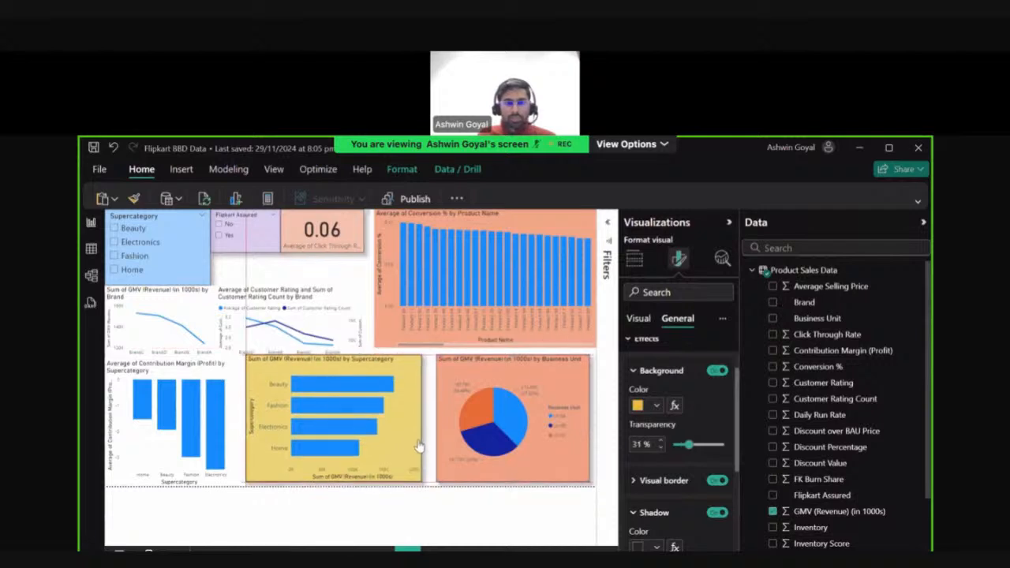
- Give the Average of Contribution Margin by Supercategory column chart a light grey background
left_click(236, 439)
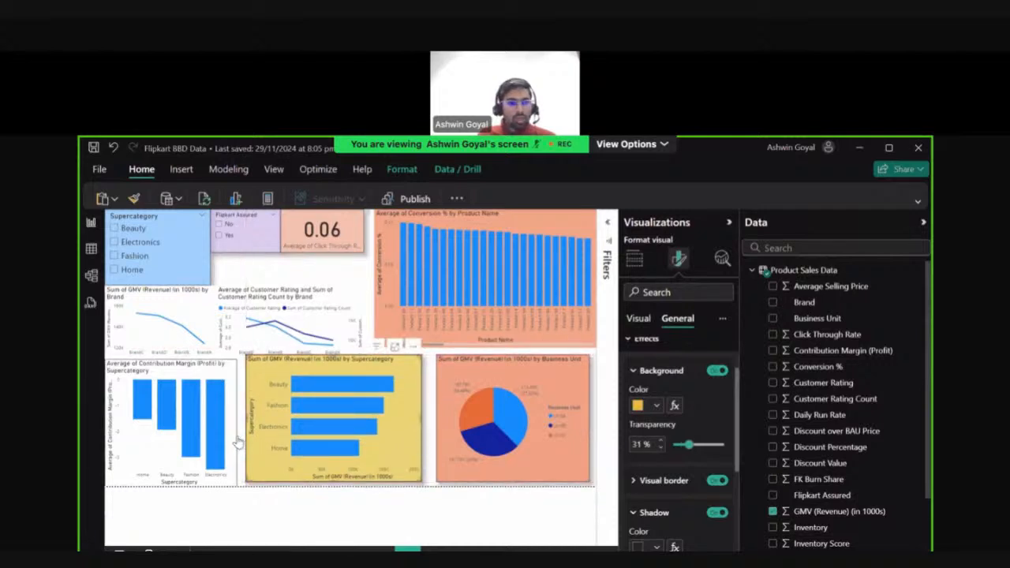
left_click(641, 407)
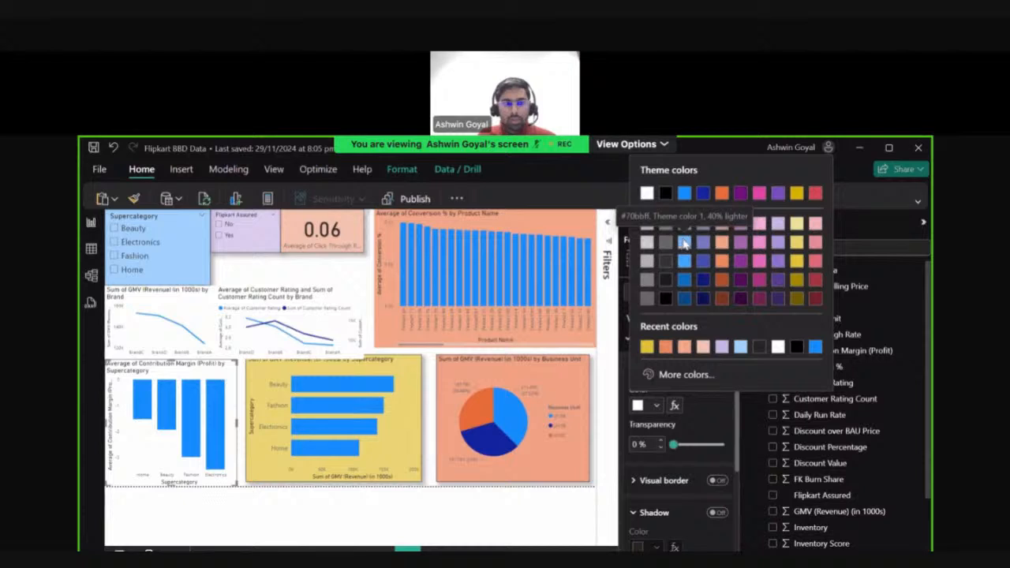
left_click(684, 243)
left_click(641, 407)
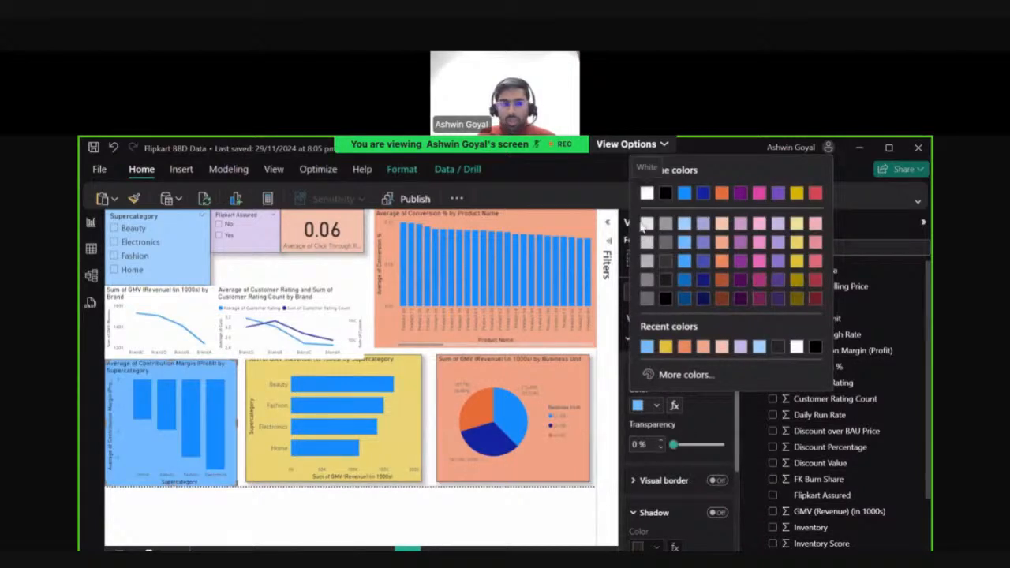
left_click(647, 191)
- Give the Sum of GMV by Brand line chart a light orange background
left_click(182, 323)
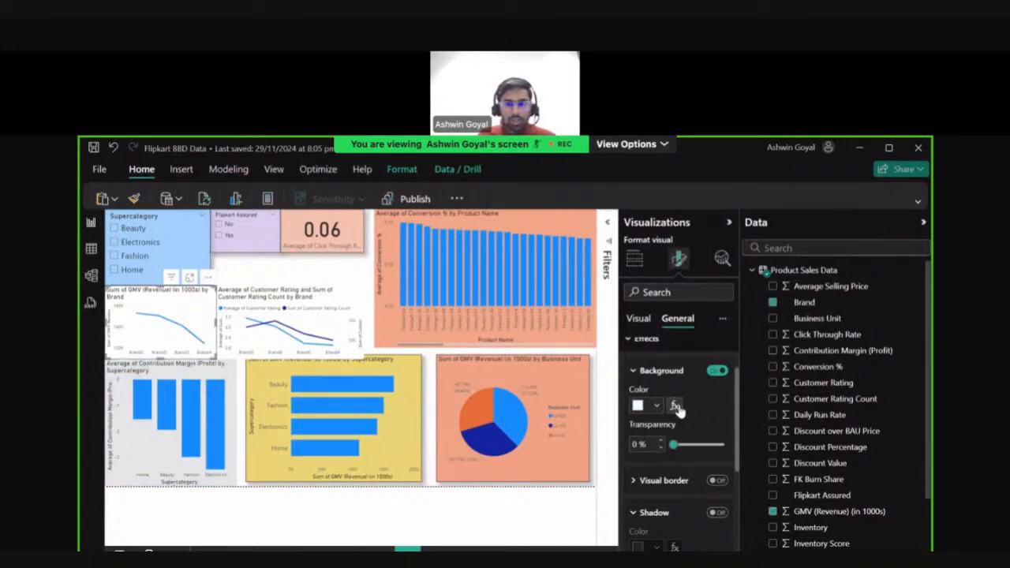
left_click(655, 406)
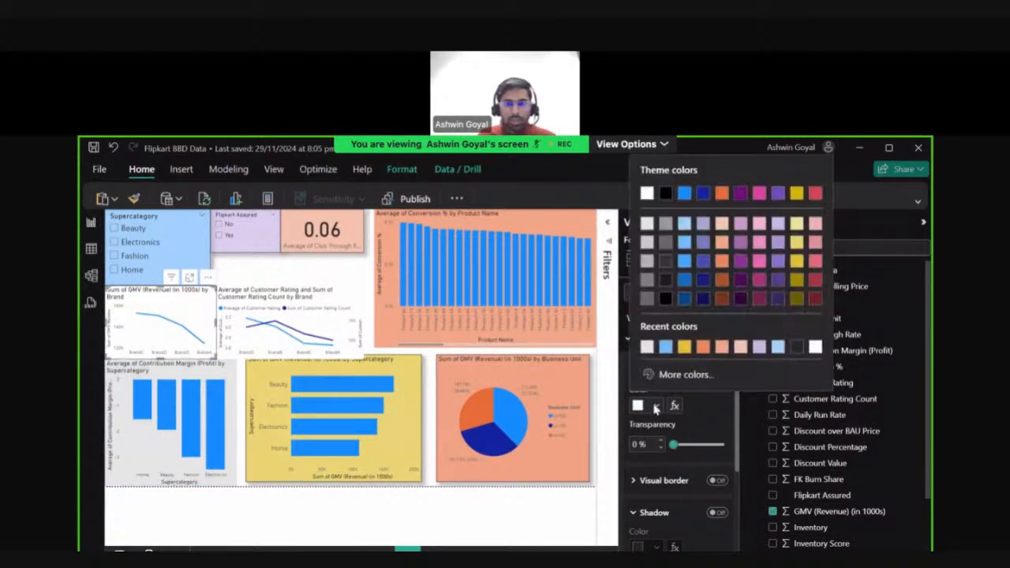
left_click(740, 347)
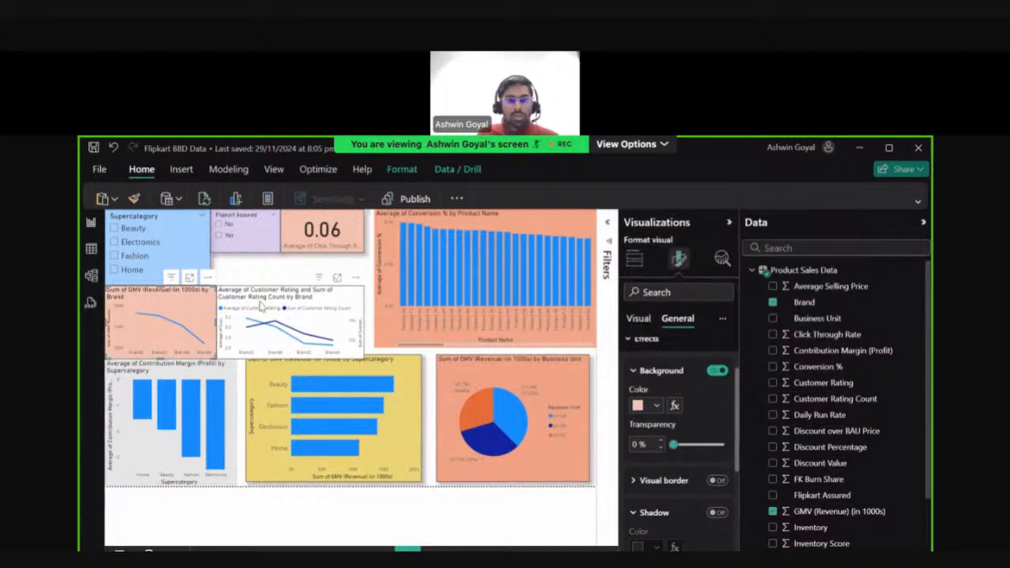
- Move the customer rating line chart slightly up and right and give it a light purple background with 42% transparency
left_click(263, 306)
left_click_drag(272, 300, 271, 288)
left_click(657, 405)
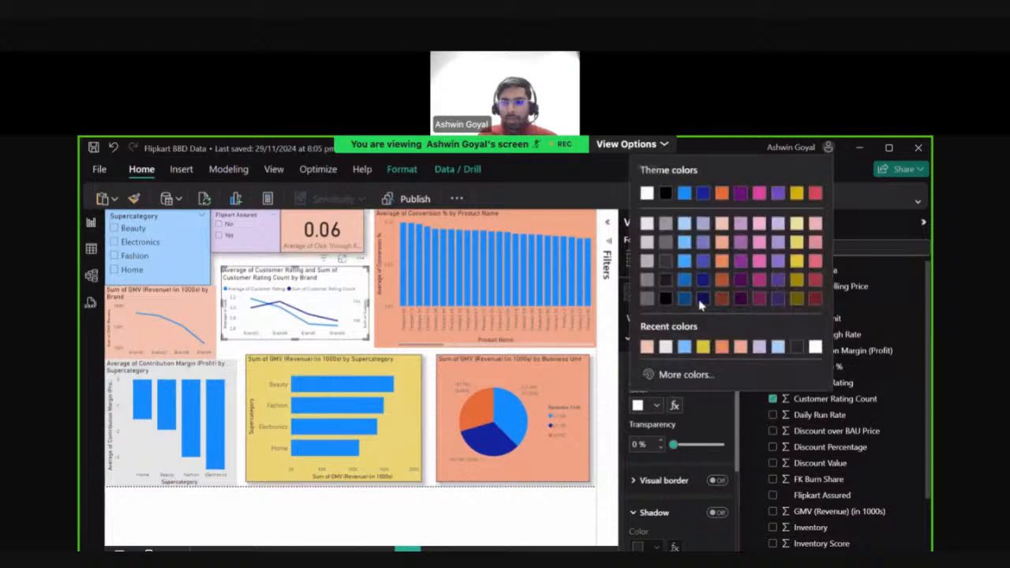
left_click(759, 346)
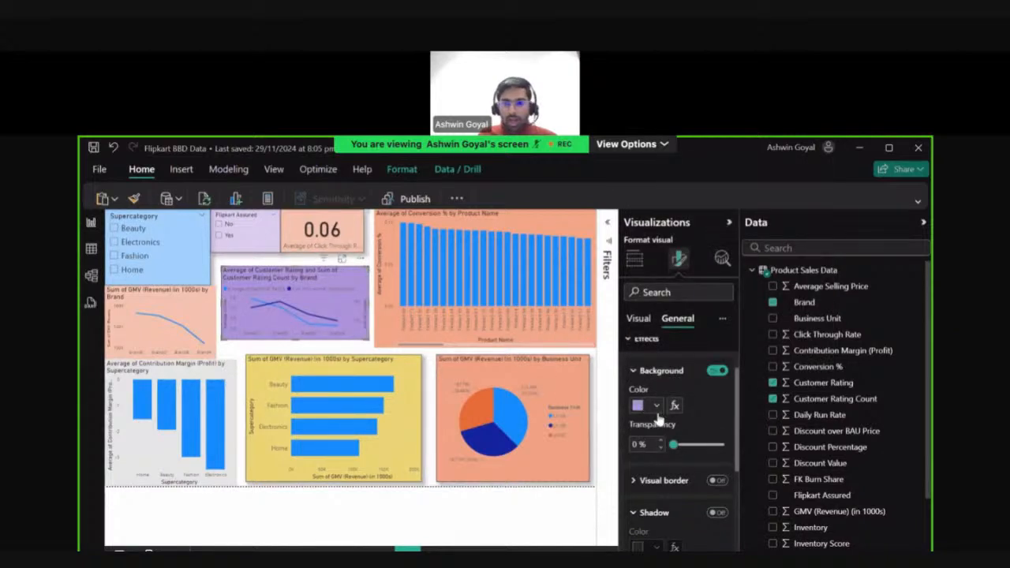
left_click_drag(673, 444, 695, 445)
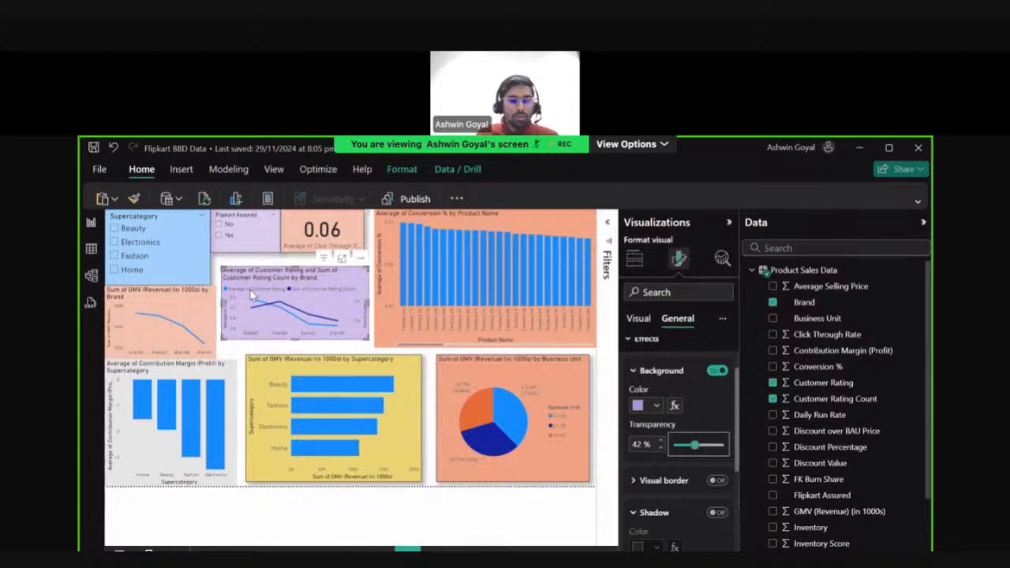
- Narrow the GMV by Brand chart to the Supercategory slicer's width and extend the customer rating chart slightly downward
left_click(213, 352)
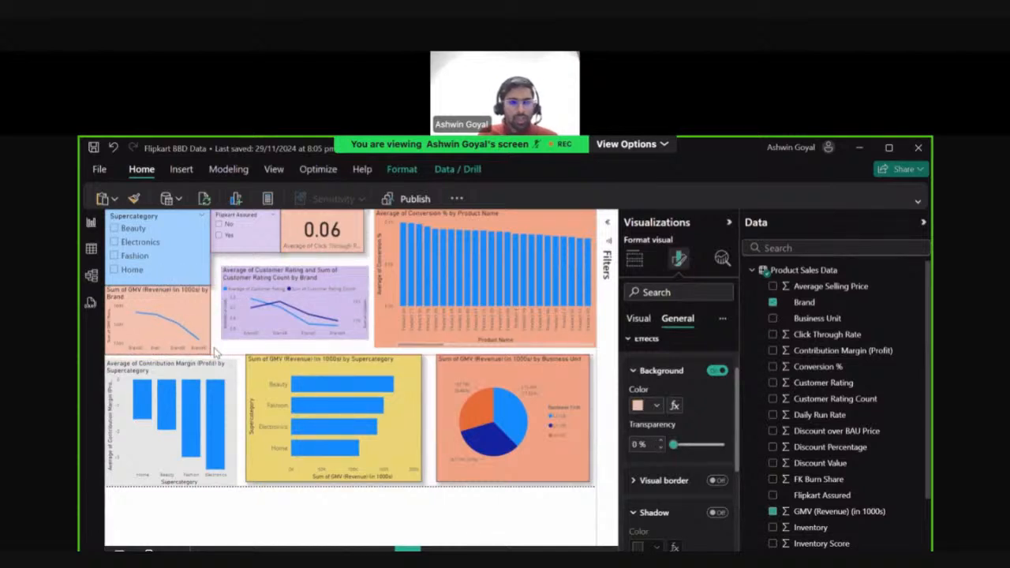
left_click(266, 352)
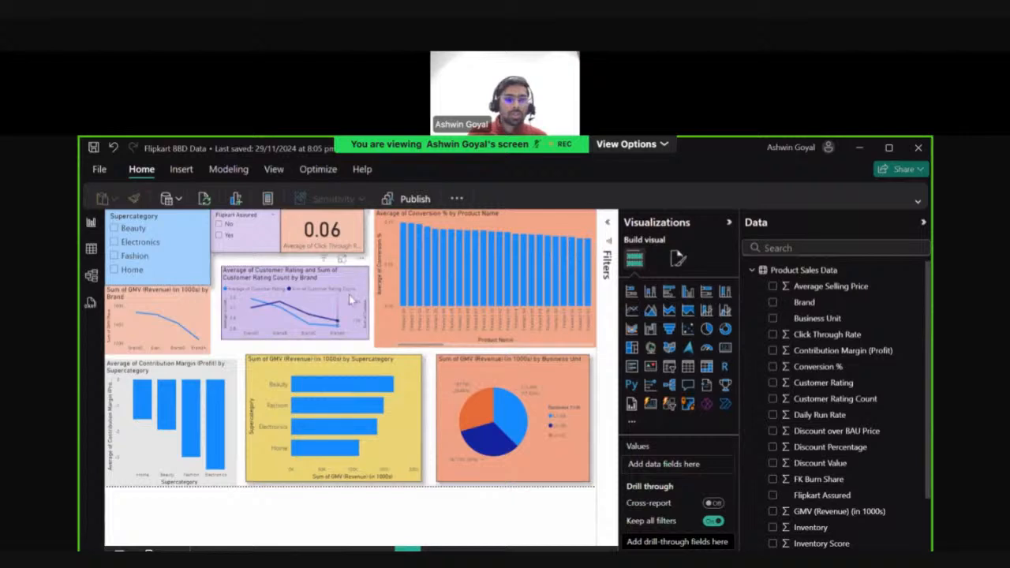
left_click(359, 323)
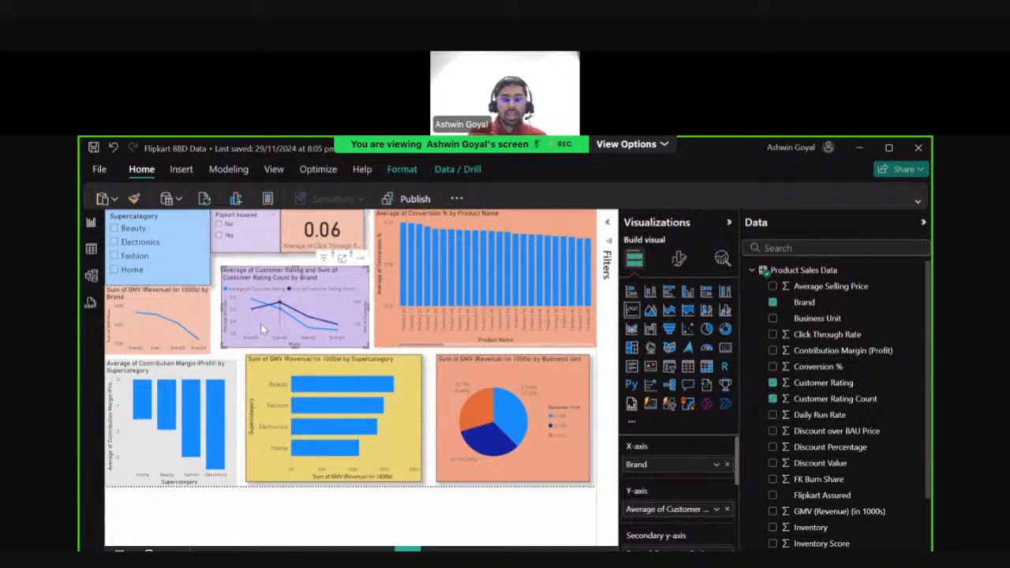
mouse_move(296, 324)
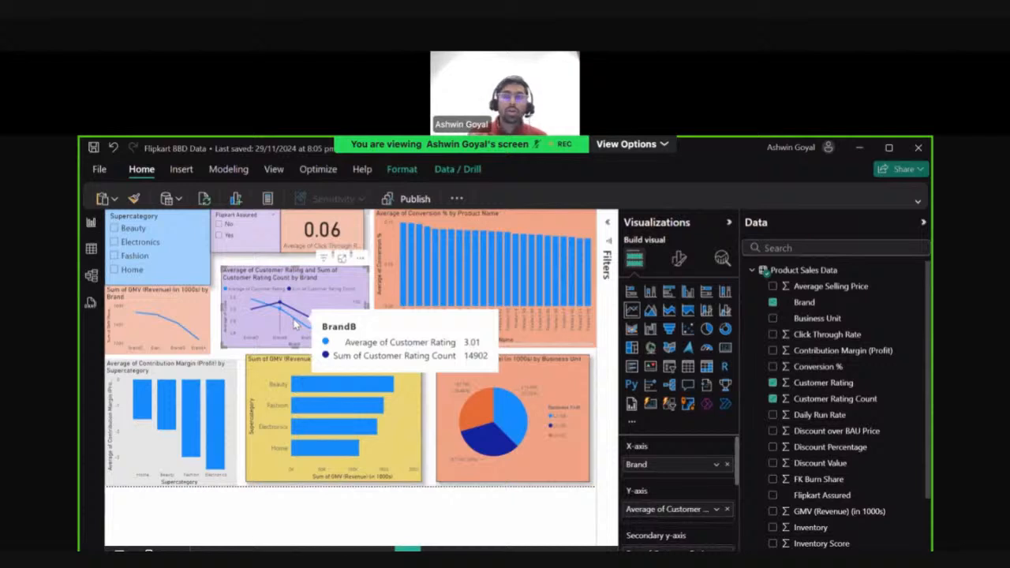
mouse_move(328, 316)
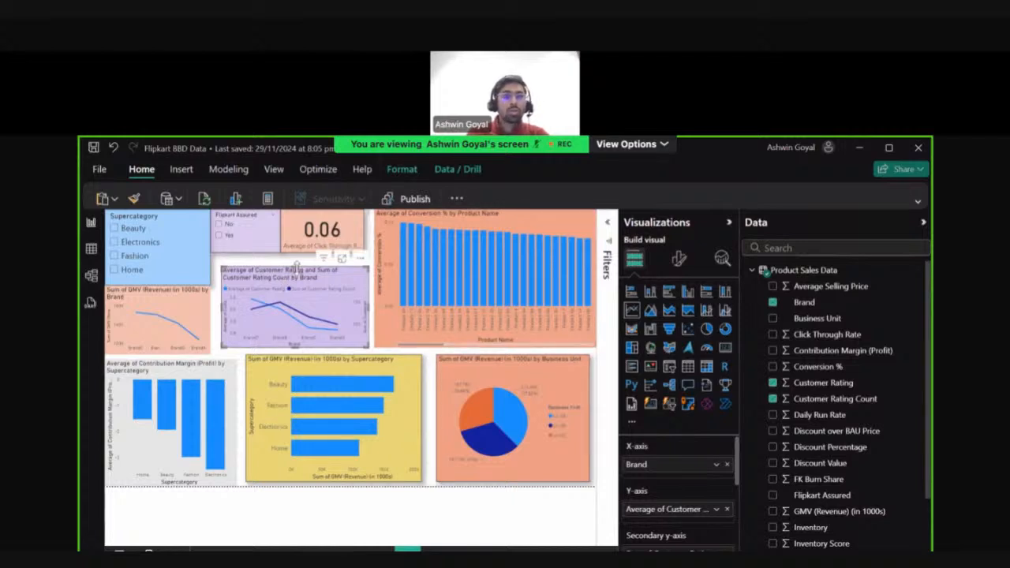
left_click(513, 517)
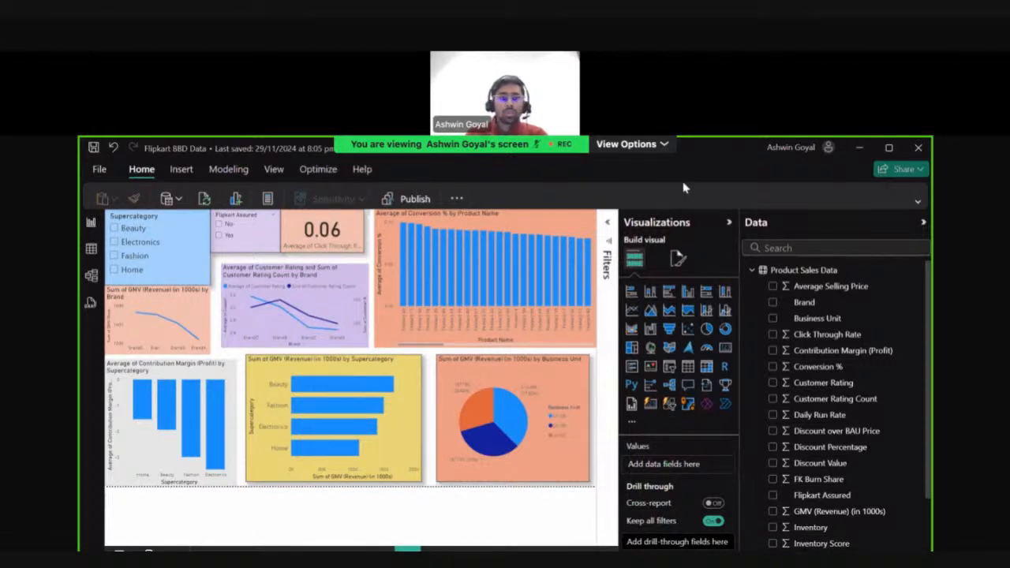
- Narrow the customer rating chart to line up with the click-through rate card and raise its upper edge slightly
left_click(368, 315)
left_click_drag(371, 312, 366, 314)
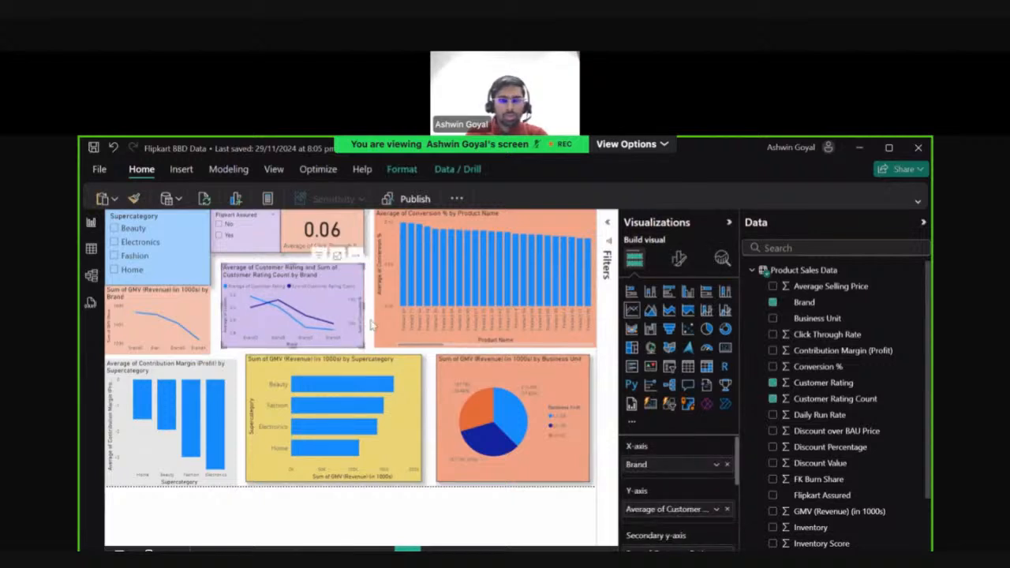
left_click(372, 348)
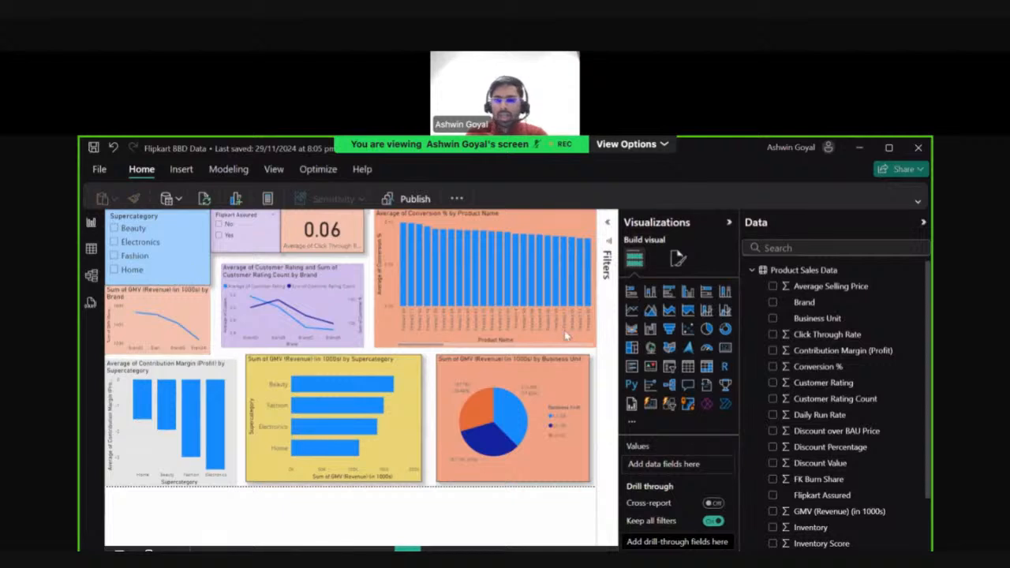
left_click(196, 318)
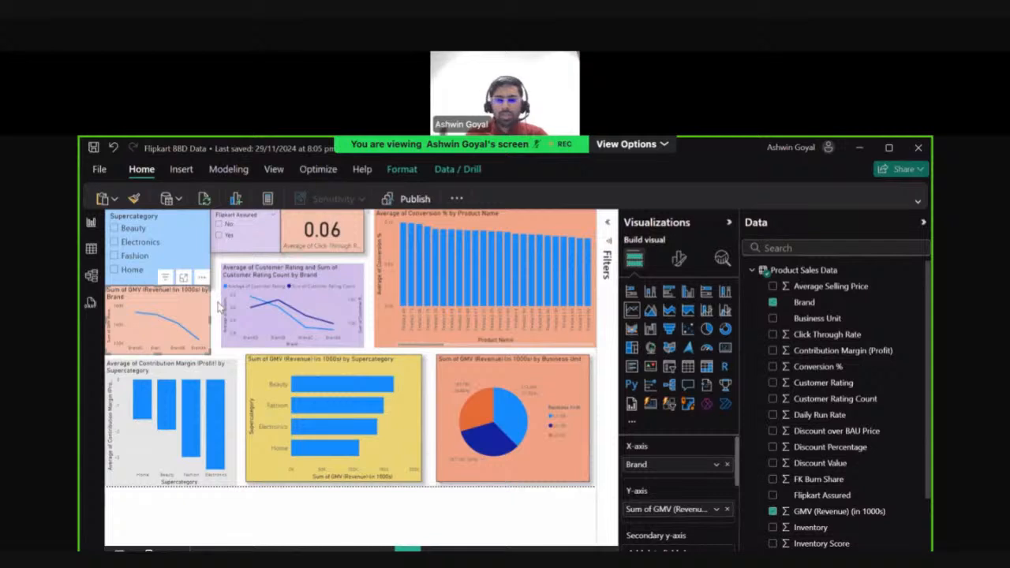
left_click(220, 307)
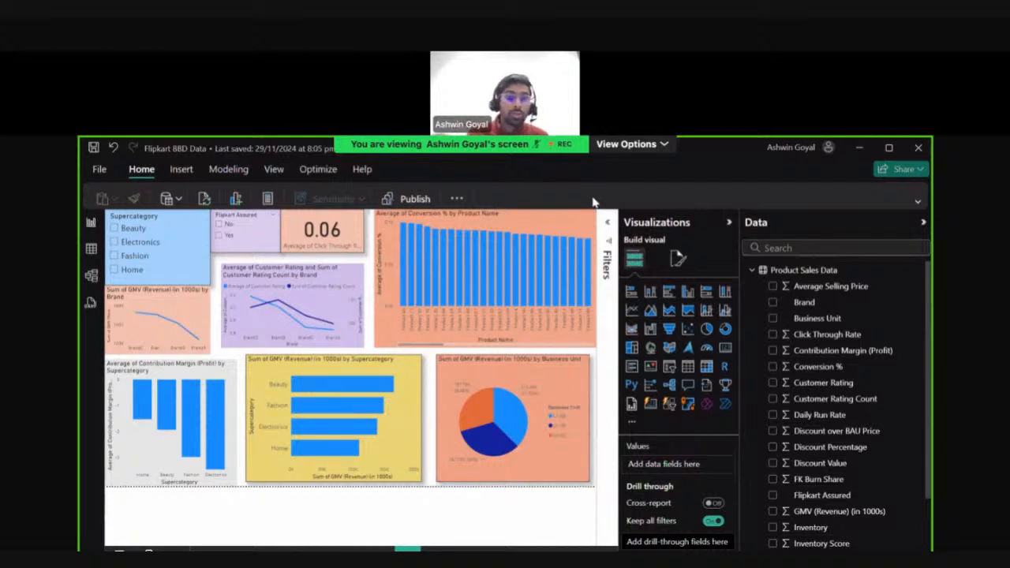
- Shorten the contribution margin chart slightly to align its lower edge with the neighbouring charts, leaving no bar highlighted
left_click(221, 470)
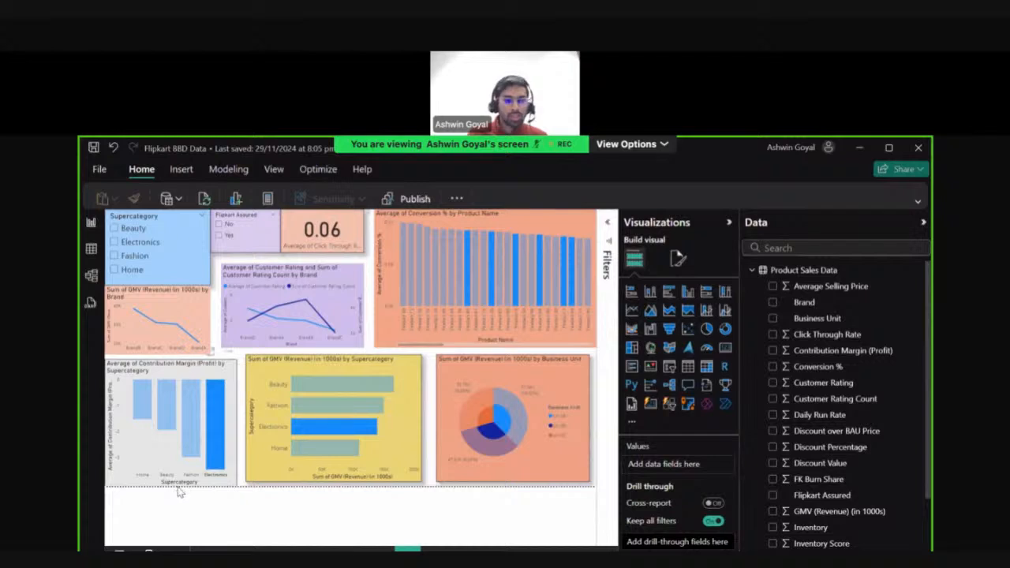
left_click(180, 484)
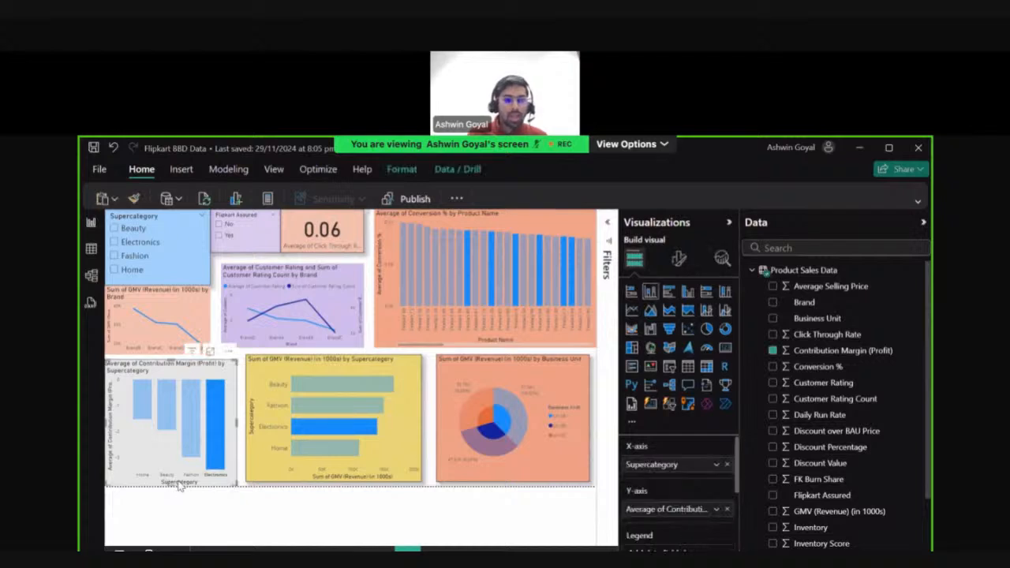
left_click(219, 453)
left_click(243, 360)
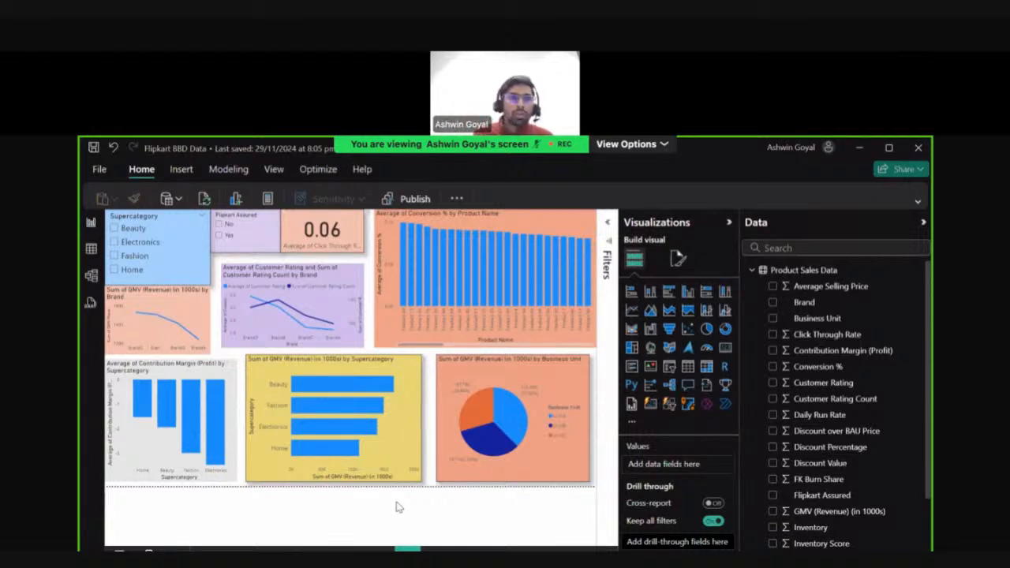
- Filter the dashboard to the Beauty supercategory and to Flipkart Assured products marked Yes
left_click(127, 231)
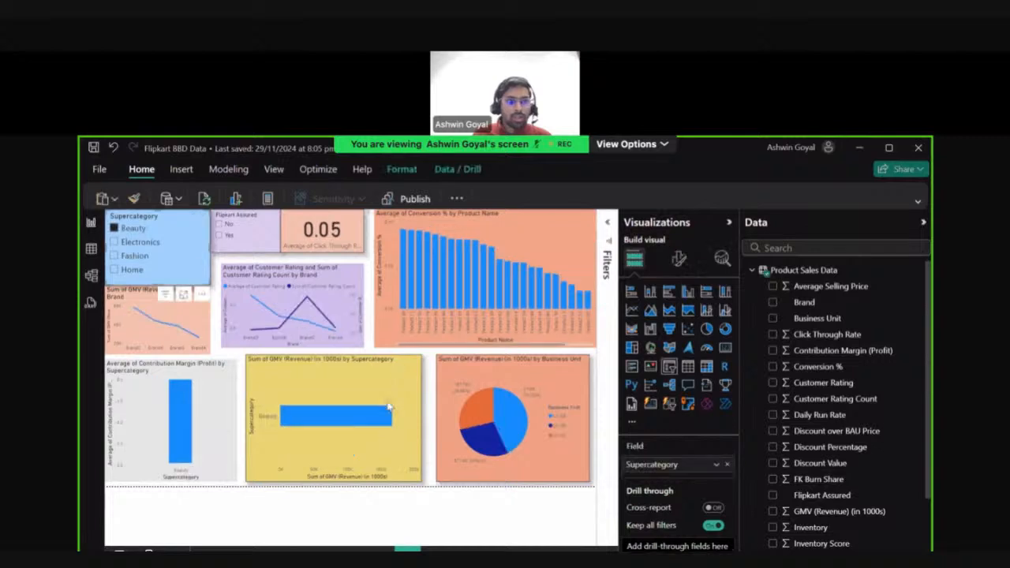
left_click(233, 237)
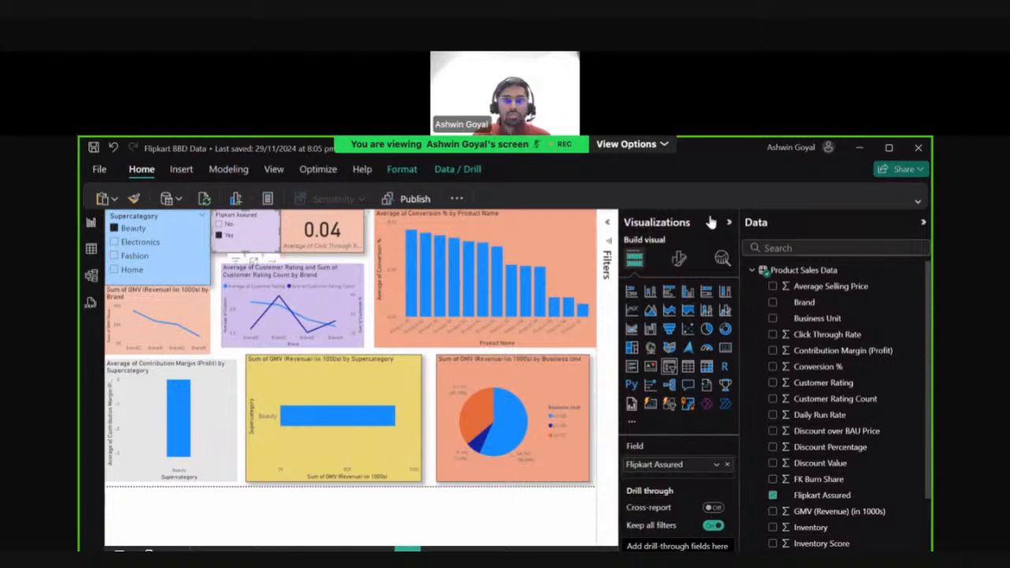